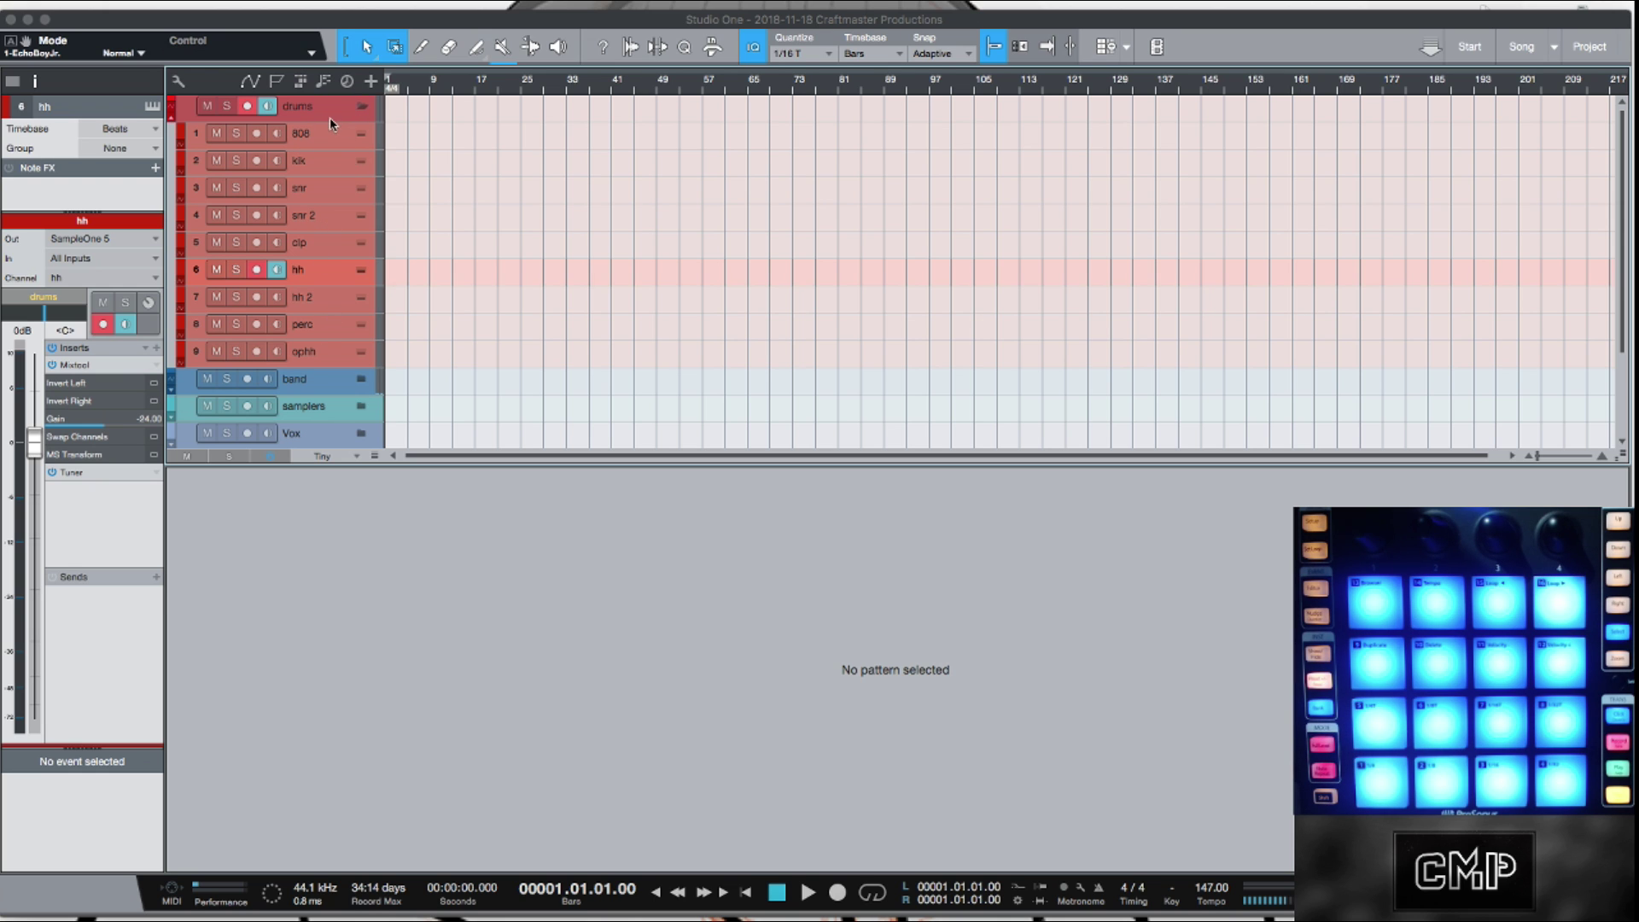
# - Open the SampleOne instruments of the drum tracks one after another, from 808 to hh, to inspect their loaded samples
pyautogui.click(333, 145)
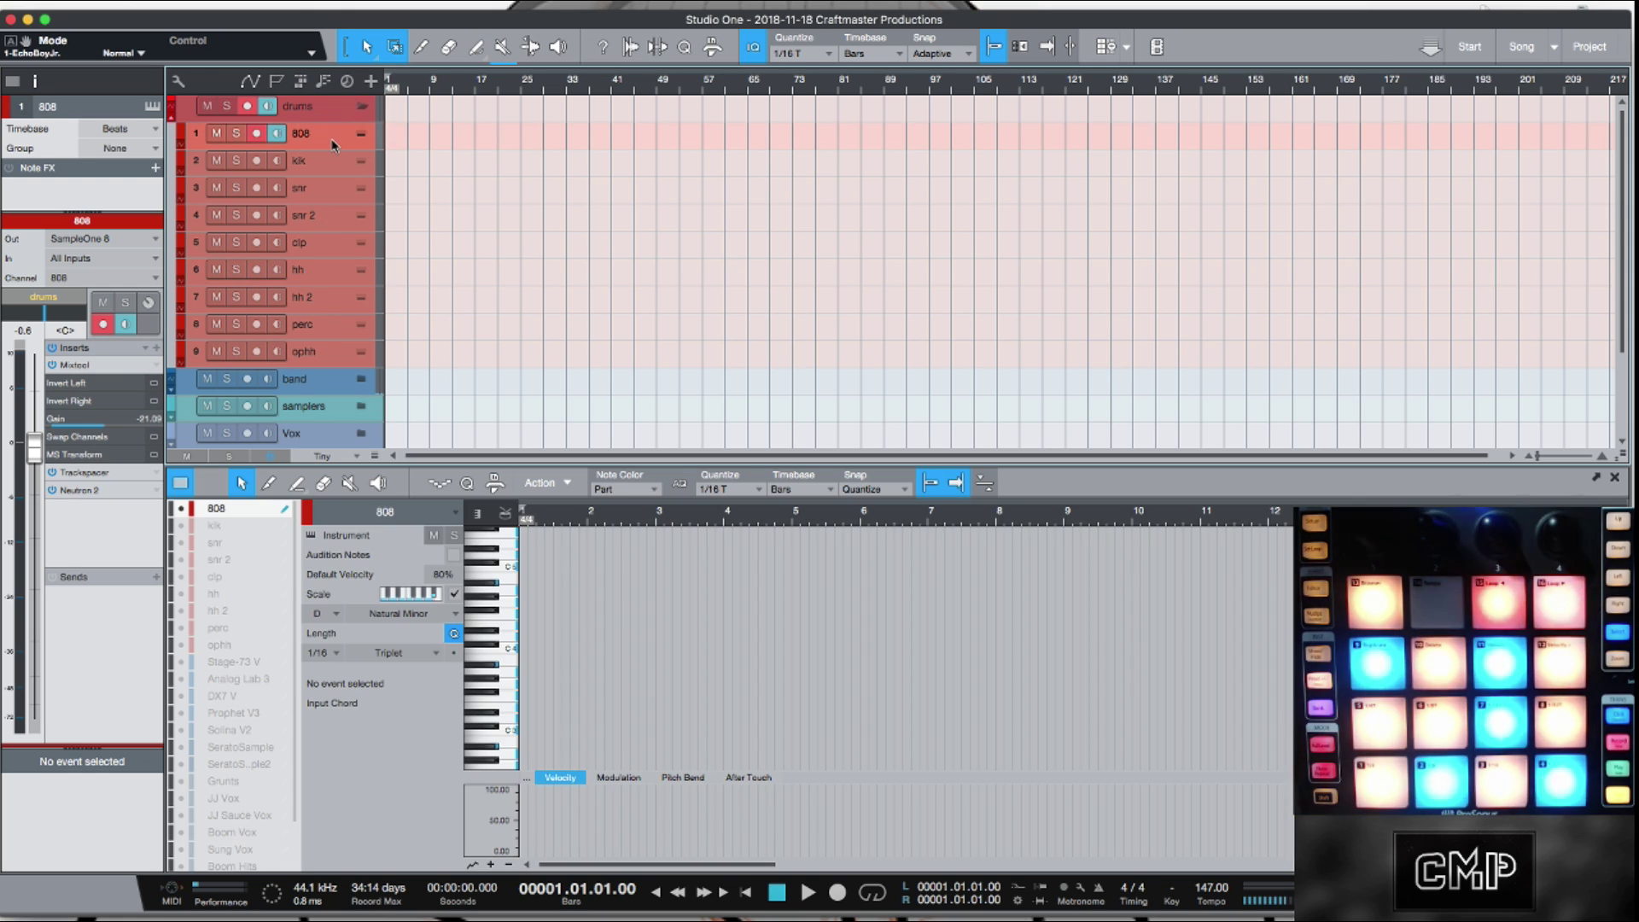
pyautogui.click(361, 134)
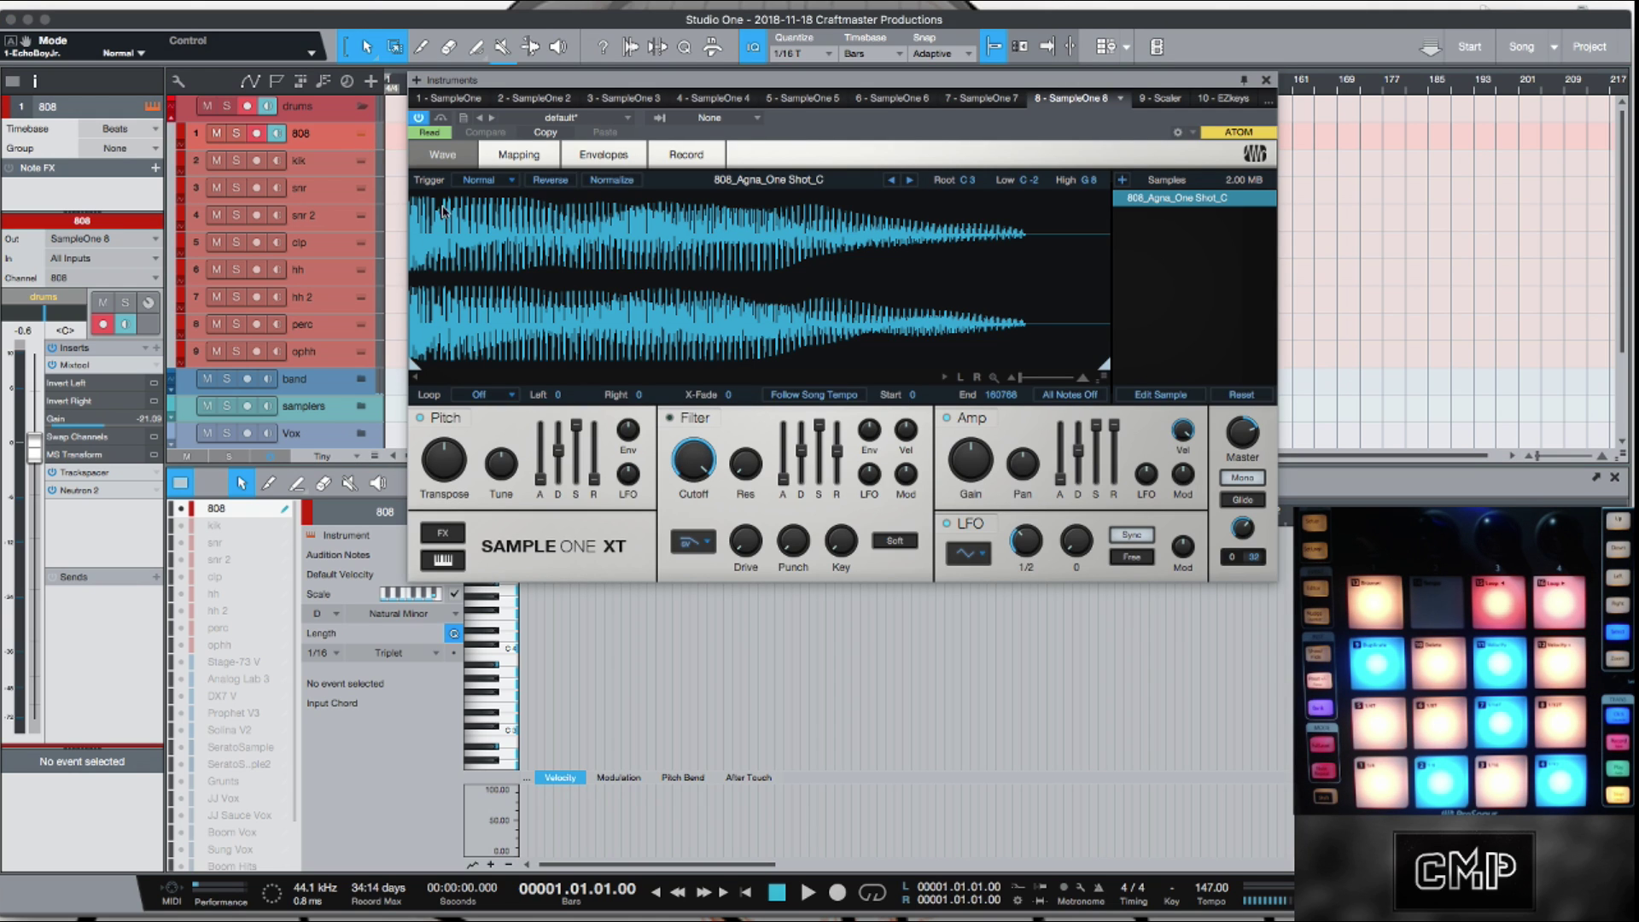
pyautogui.click(361, 164)
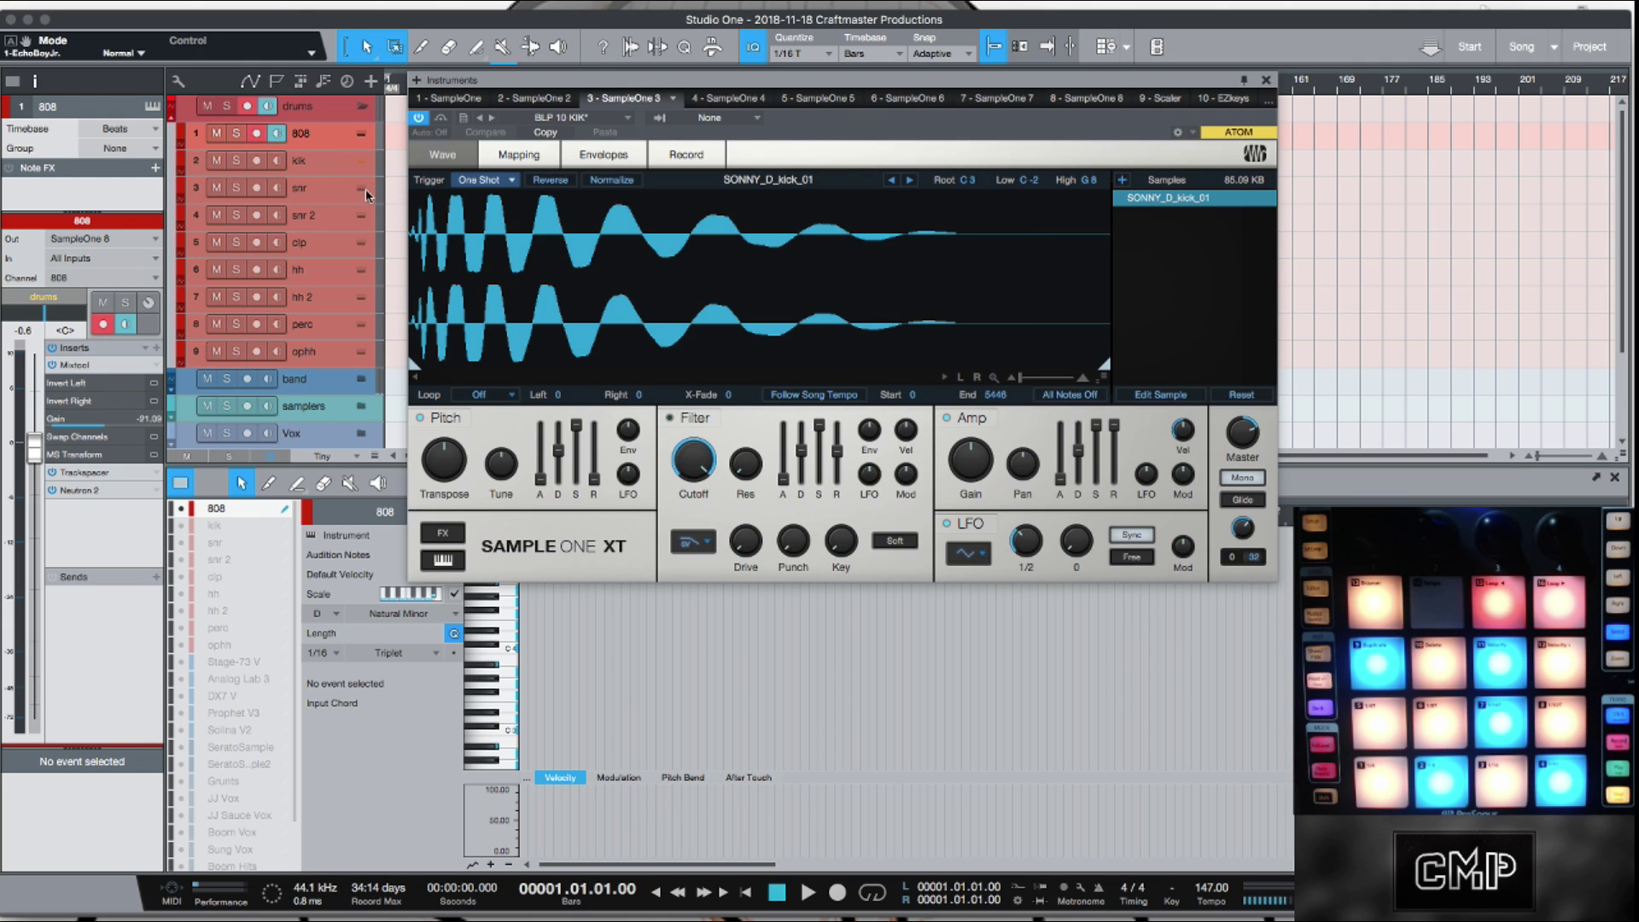
pyautogui.click(364, 188)
pyautogui.click(364, 220)
pyautogui.click(364, 246)
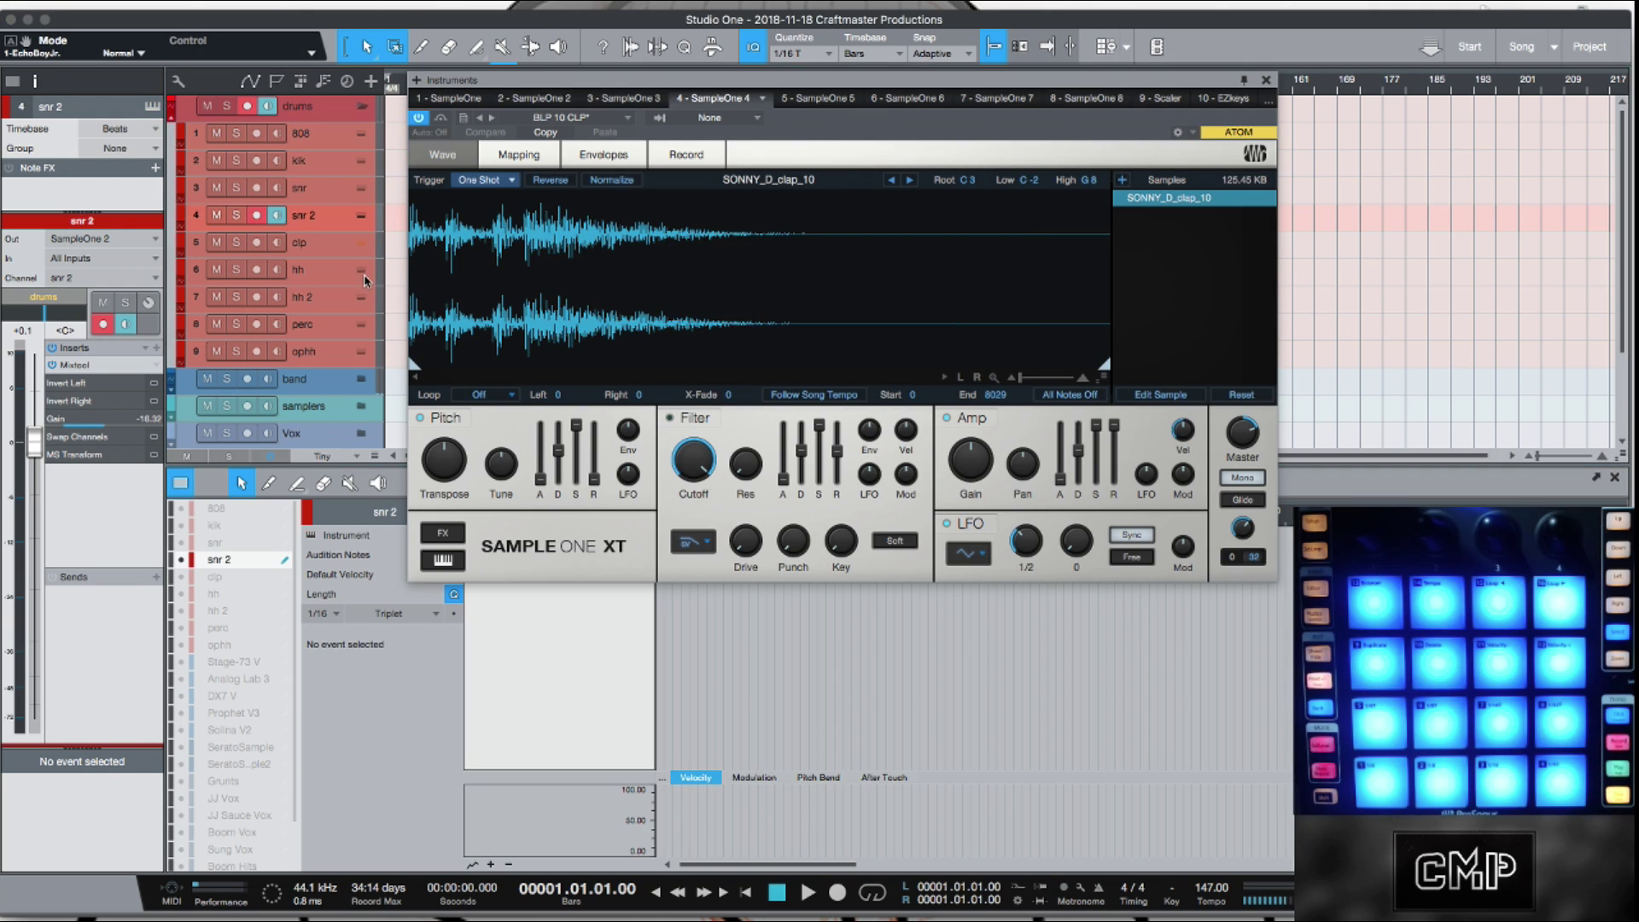
pyautogui.click(364, 275)
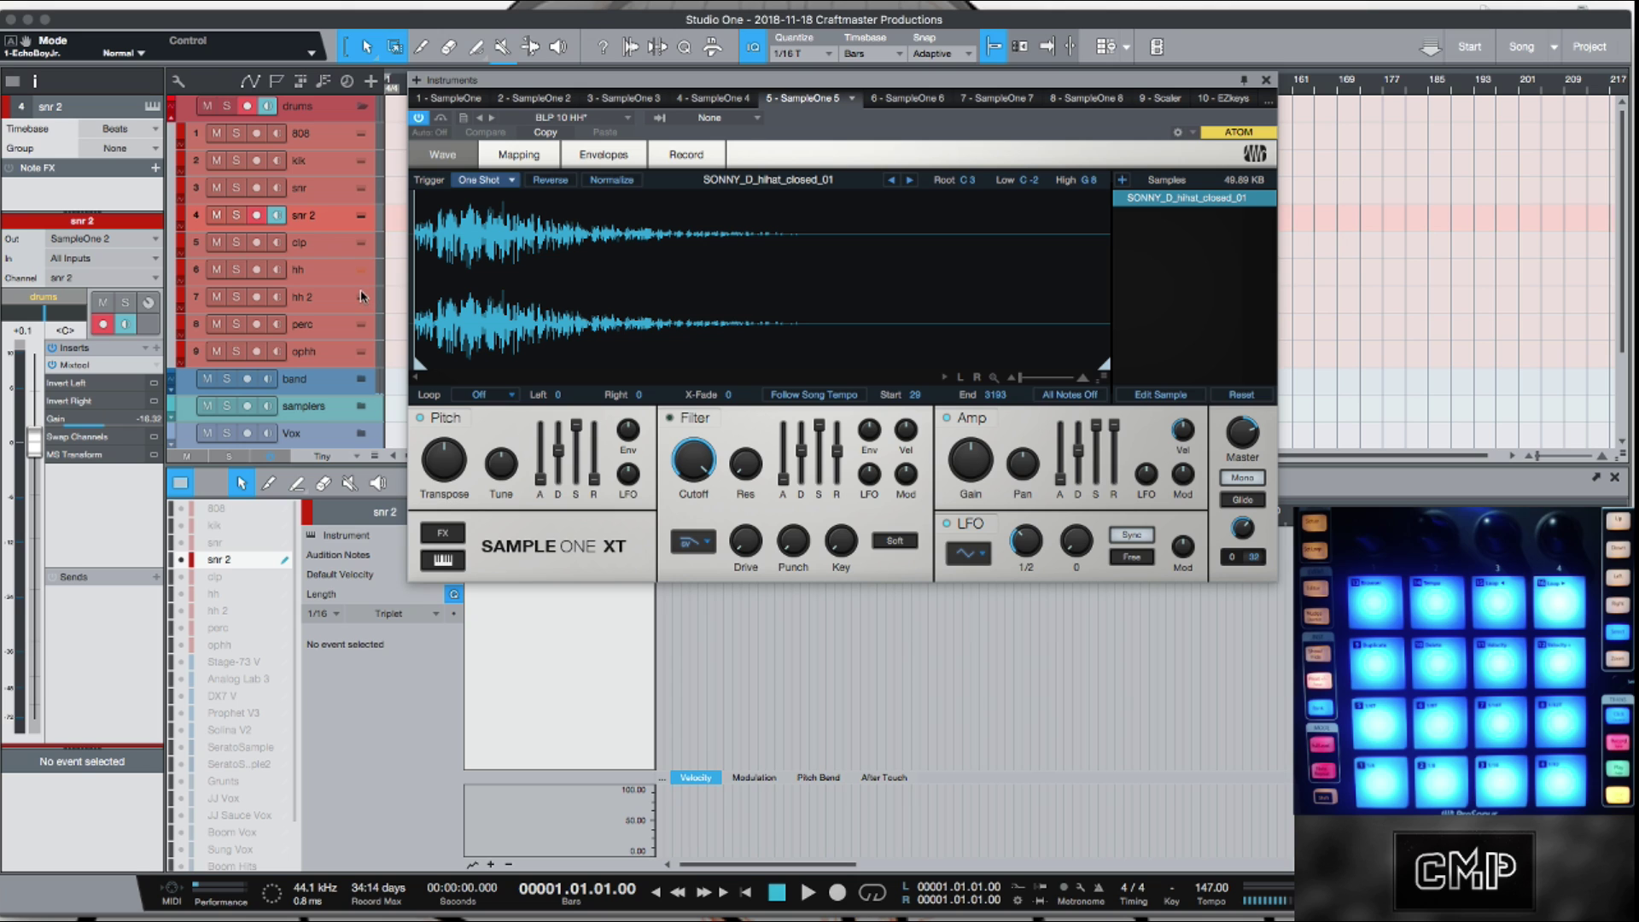
# - Show the mixer console and close the floating instrument editor window
pyautogui.press('F3')
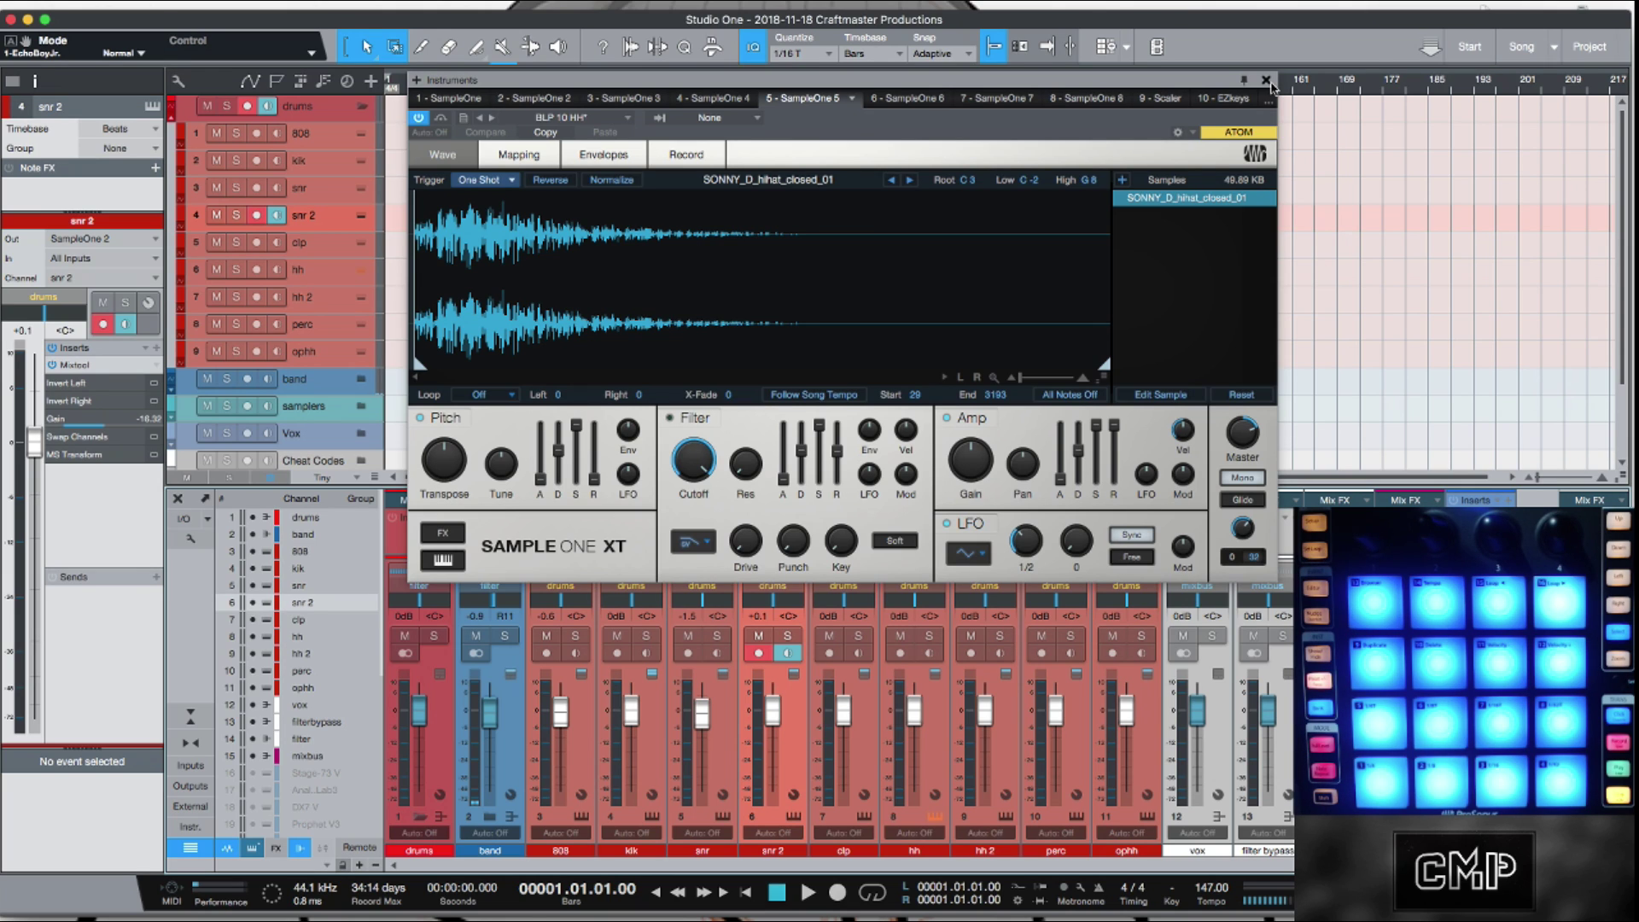
pyautogui.click(1271, 85)
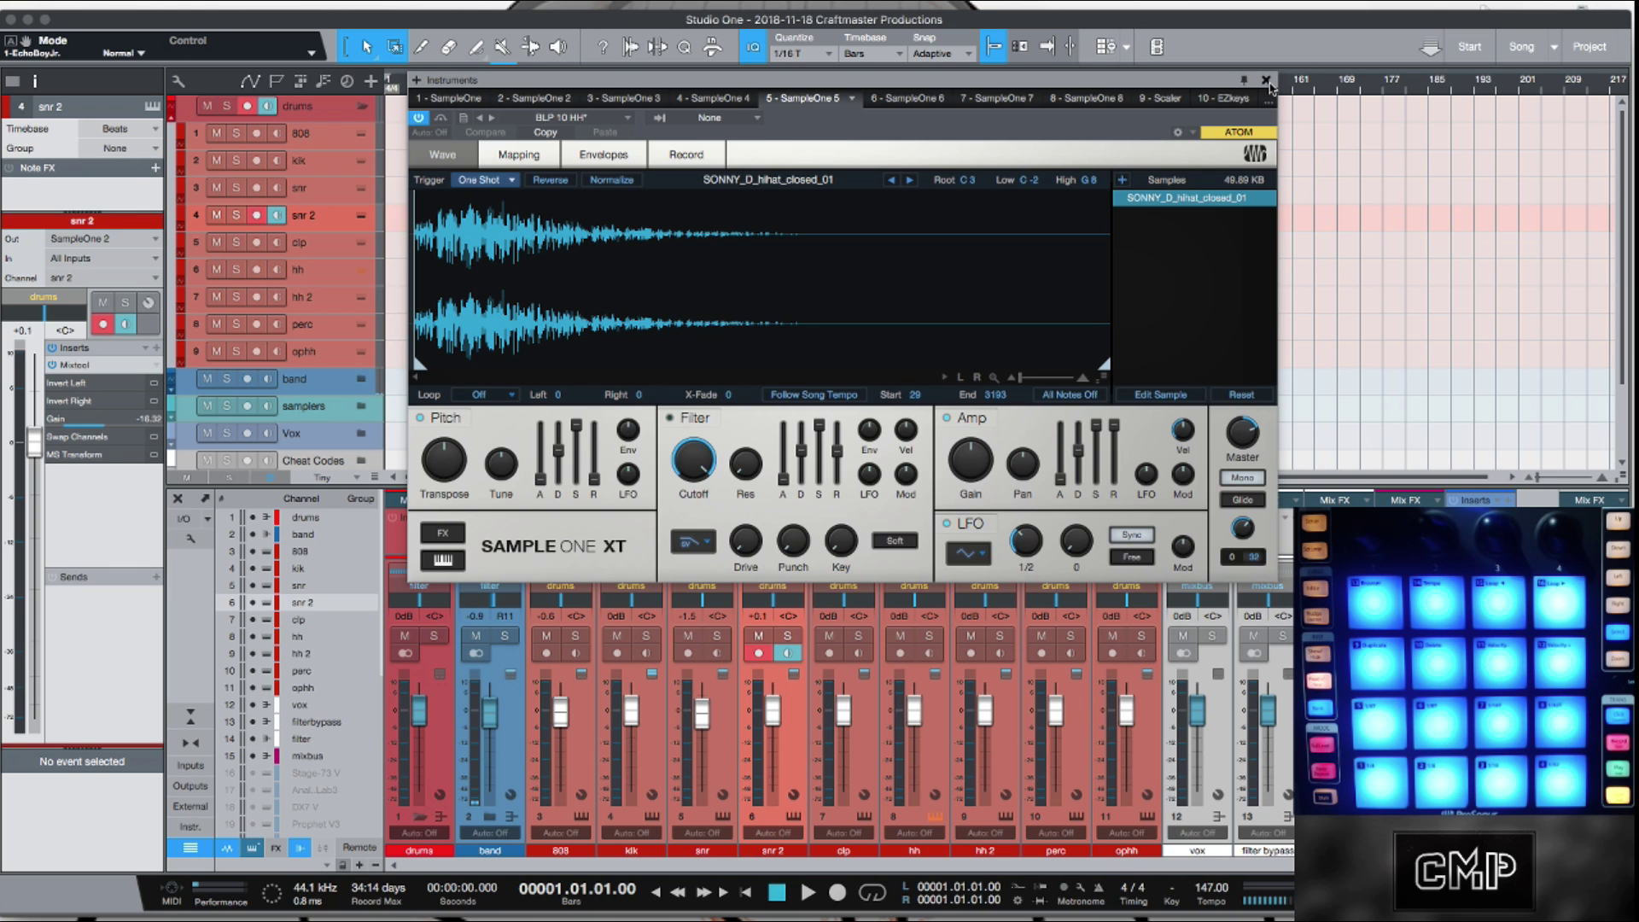
pyautogui.click(1267, 82)
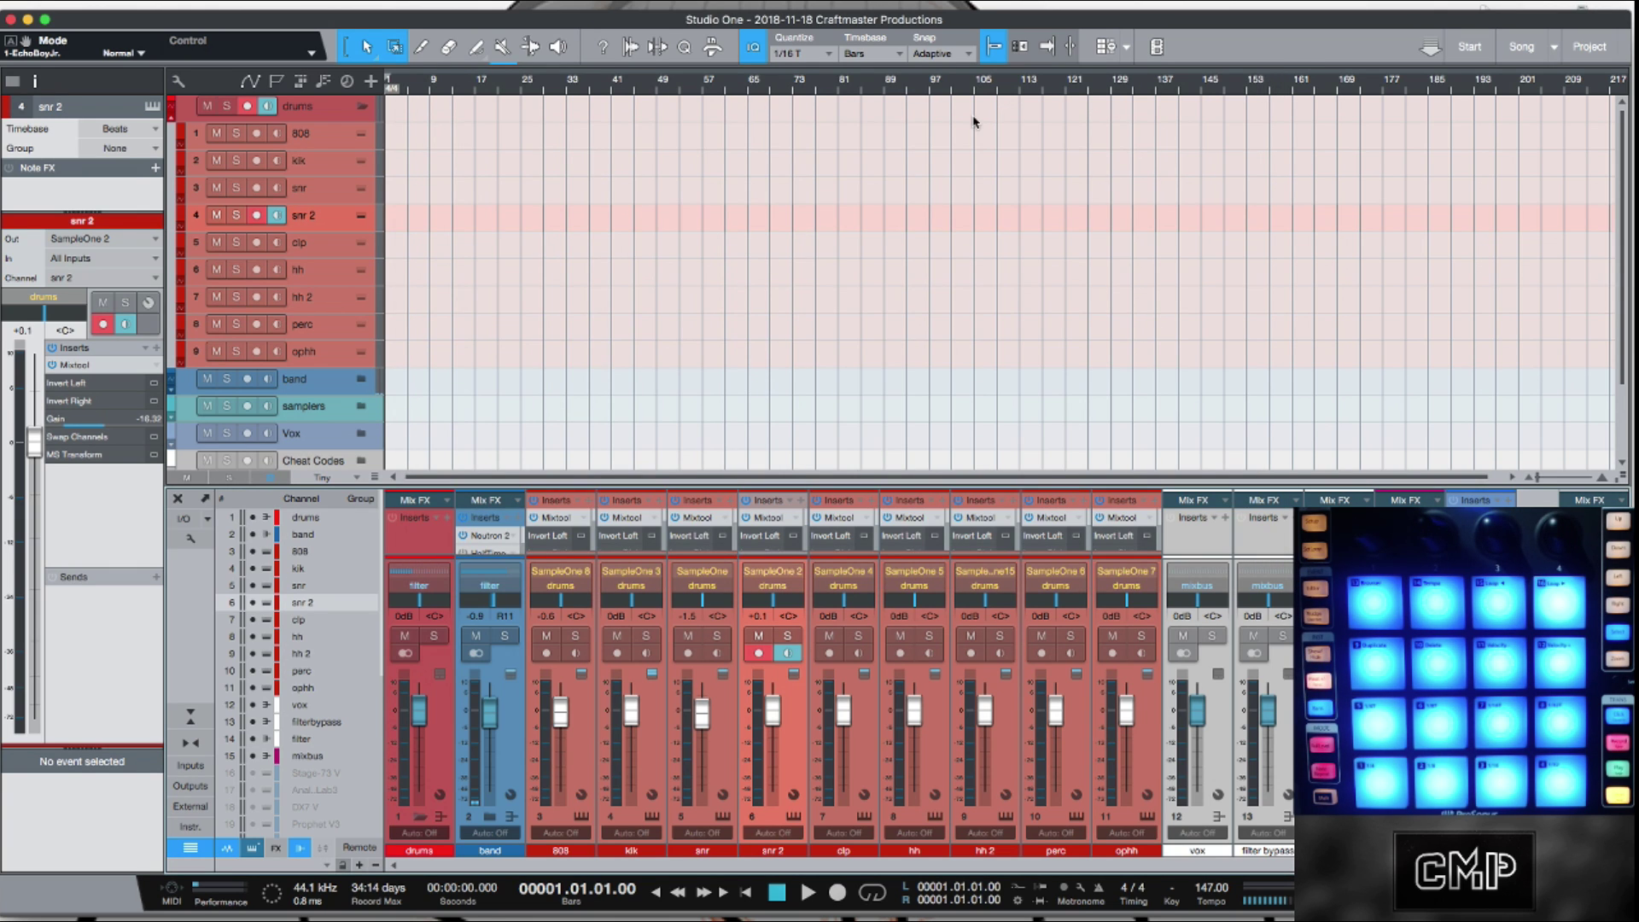
# - Extend the patterns on all drum tracks from kik to ophh together so they end at bar 9
pyautogui.click(340, 172)
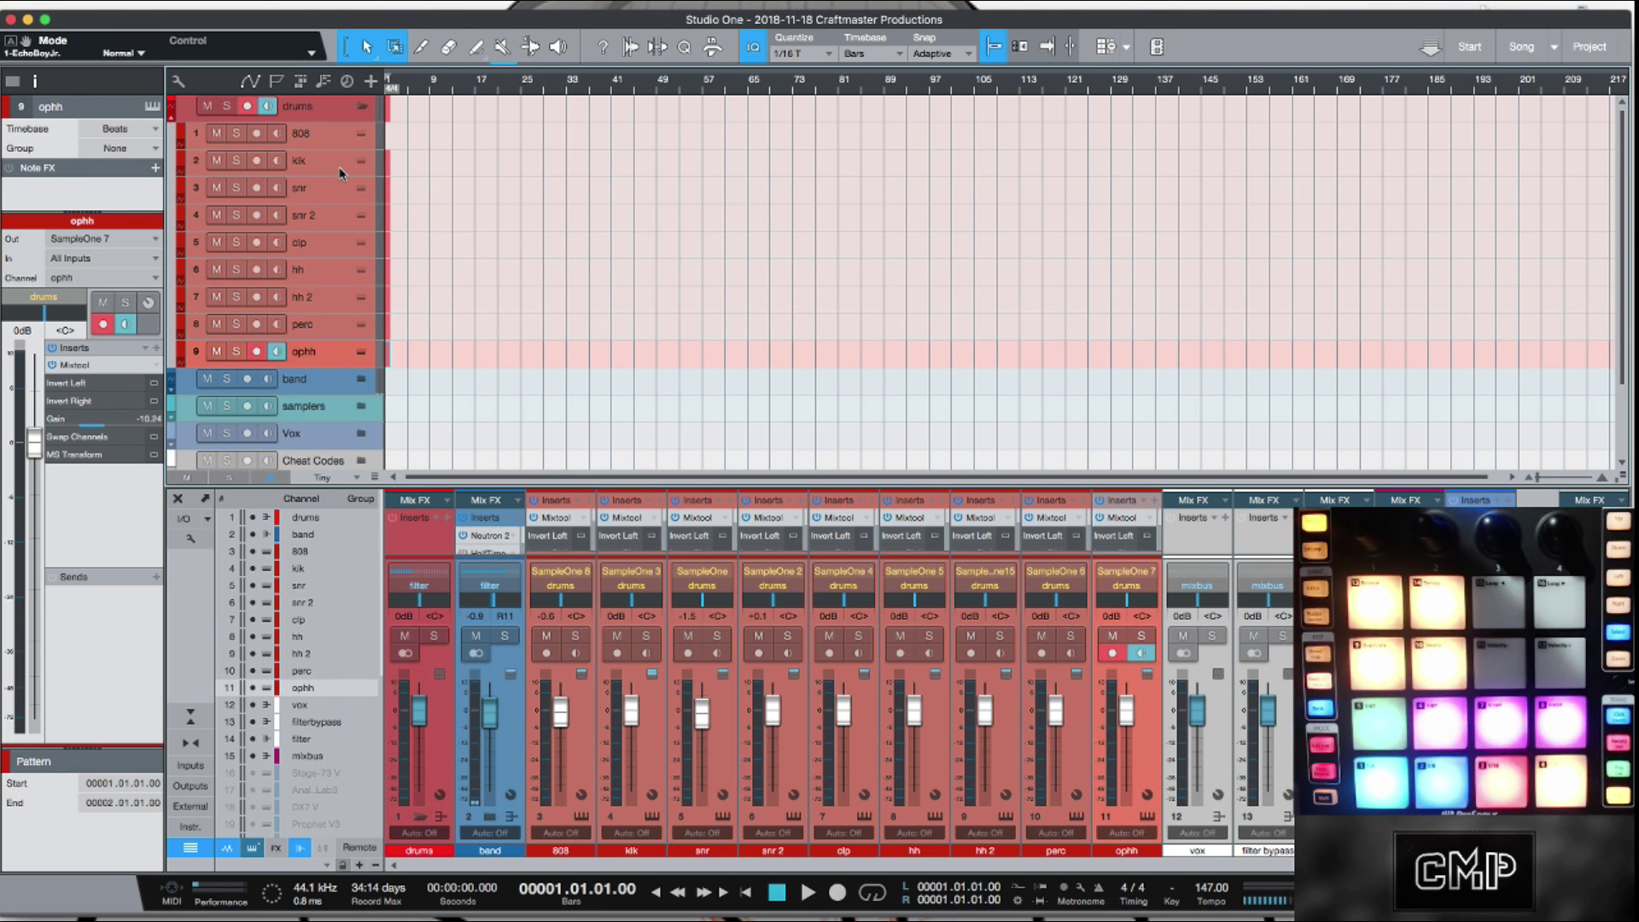
pyautogui.click(384, 167)
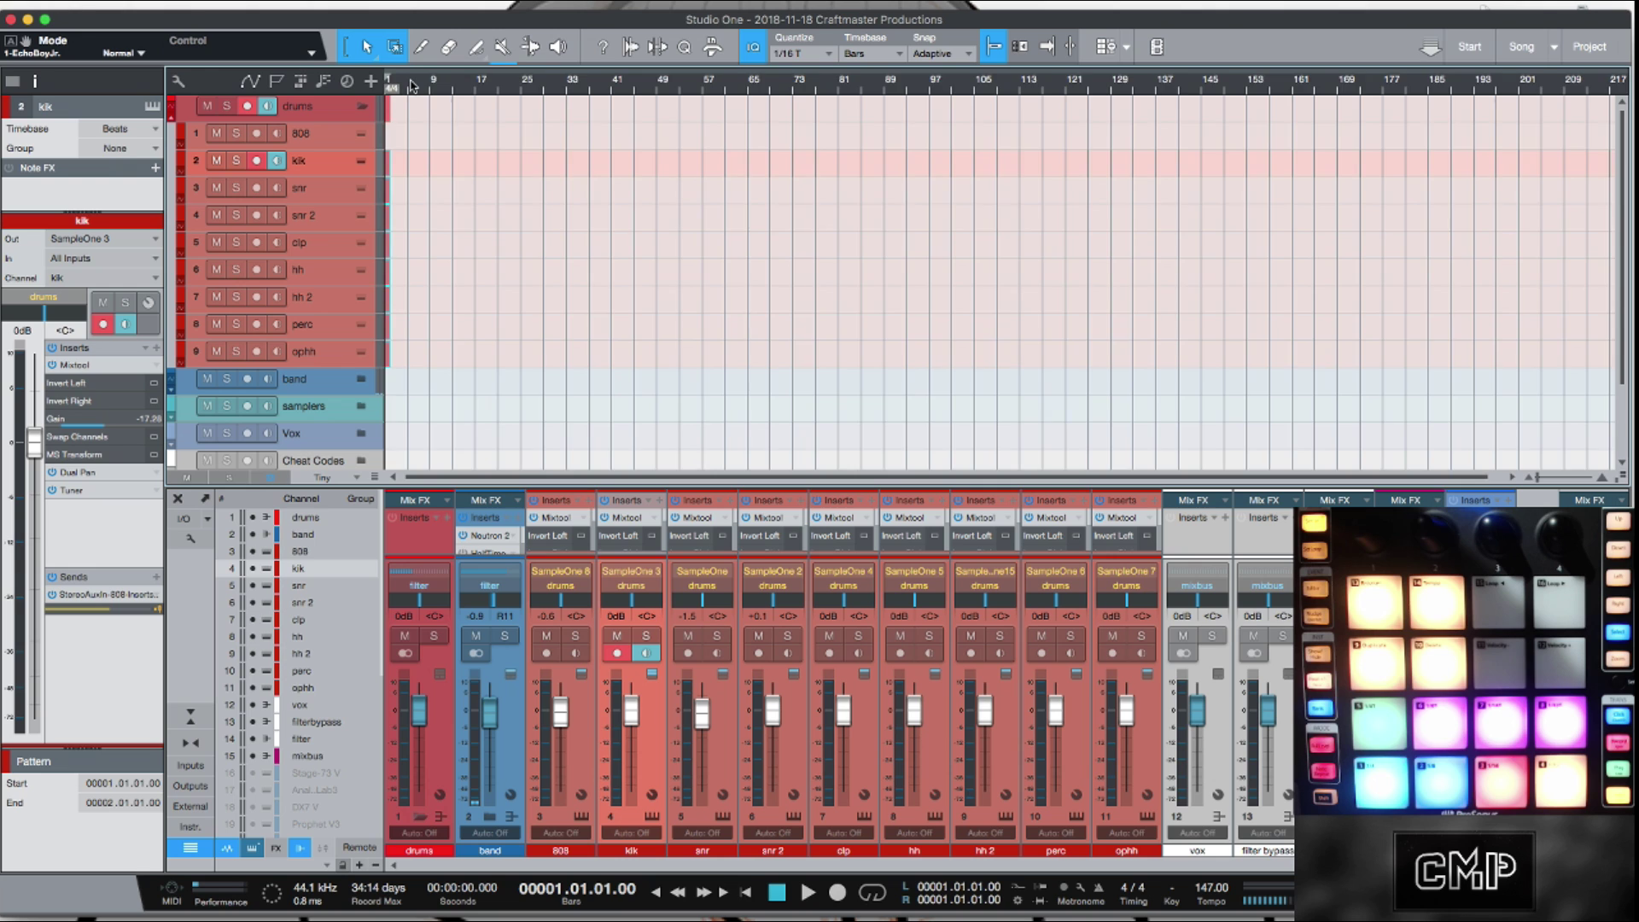
pyautogui.moveTo(414, 86); pyautogui.dragTo(443, 117)
pyautogui.moveTo(468, 481); pyautogui.dragTo(461, 481)
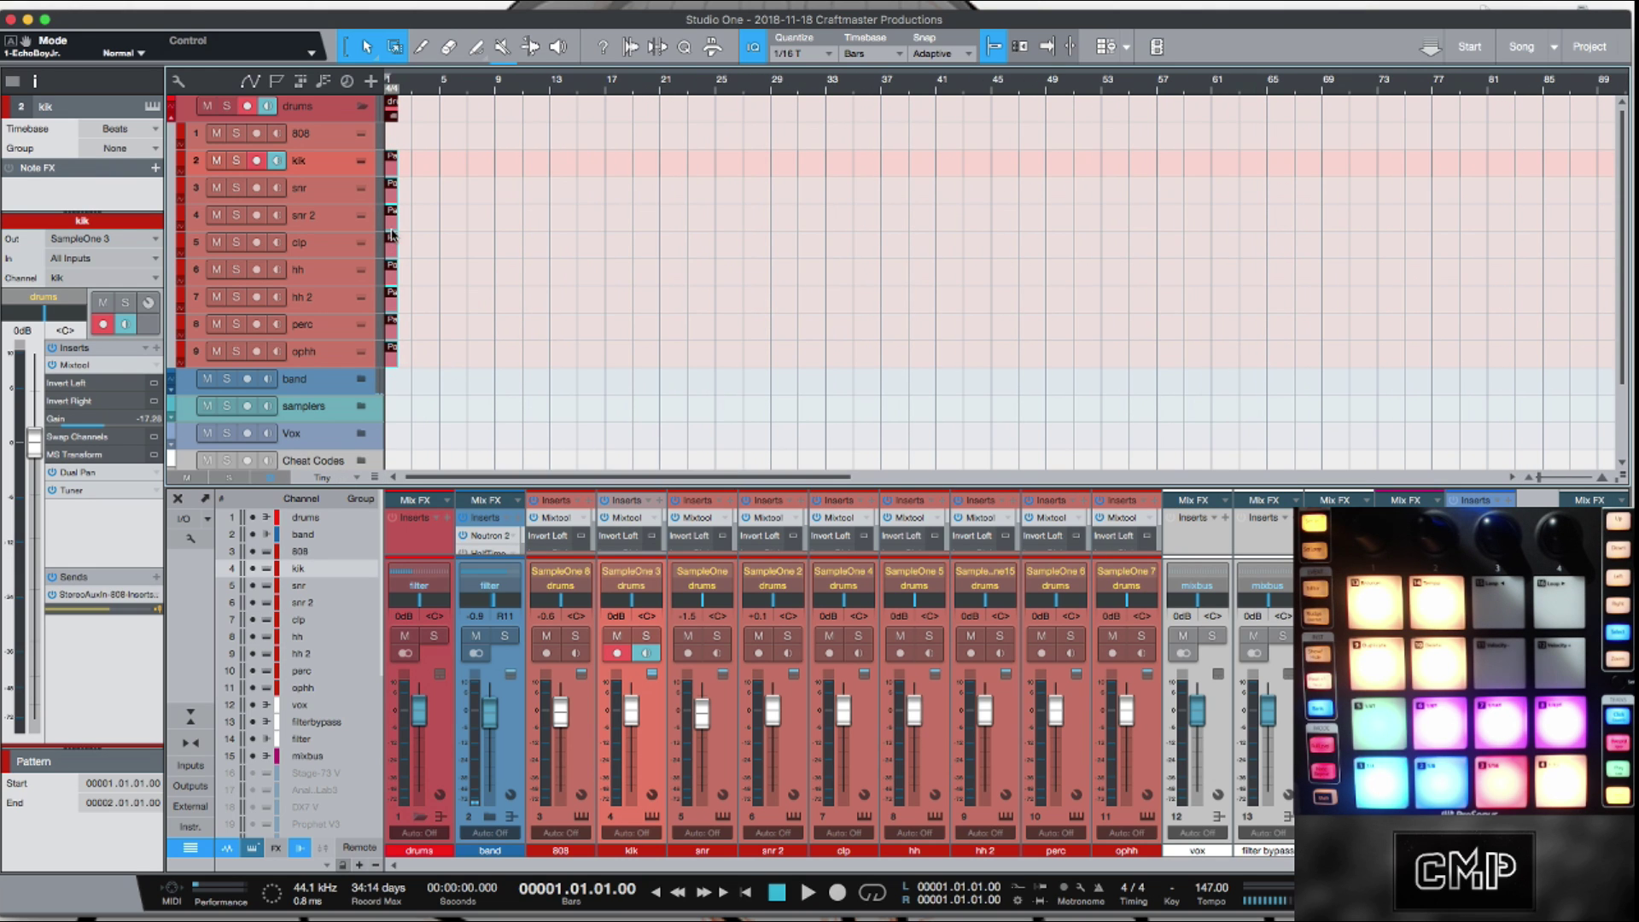
pyautogui.moveTo(400, 171); pyautogui.dragTo(498, 176)
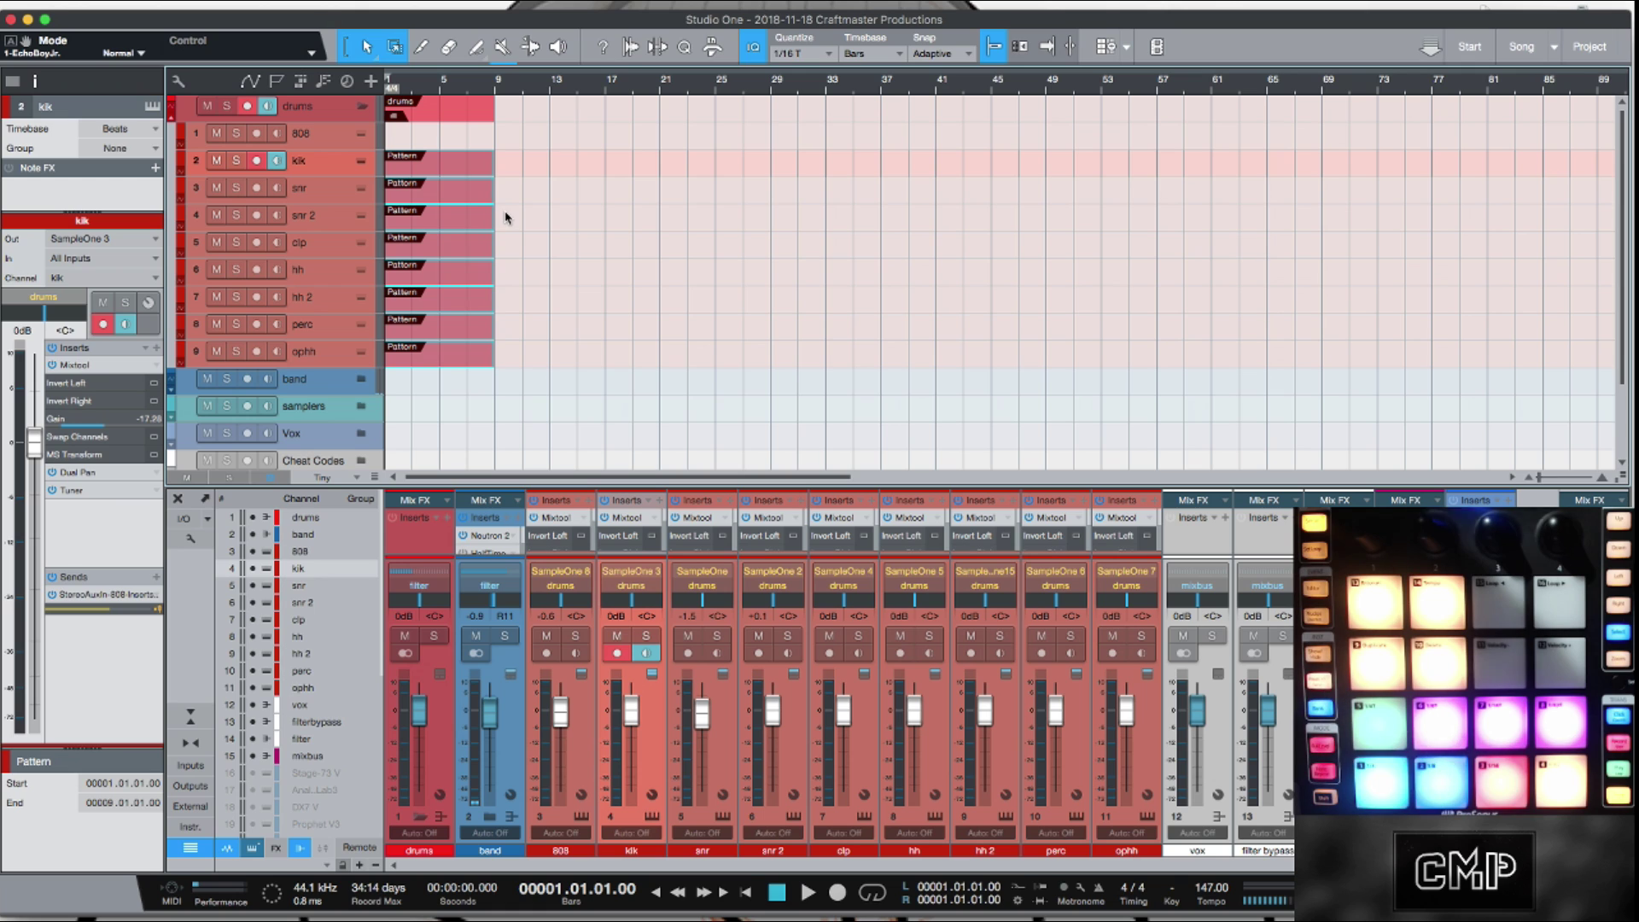
pyautogui.click(618, 226)
# - Open the kik track's pattern for editing and set it to 32 steps at 1/8 resolution
pyautogui.click(470, 165)
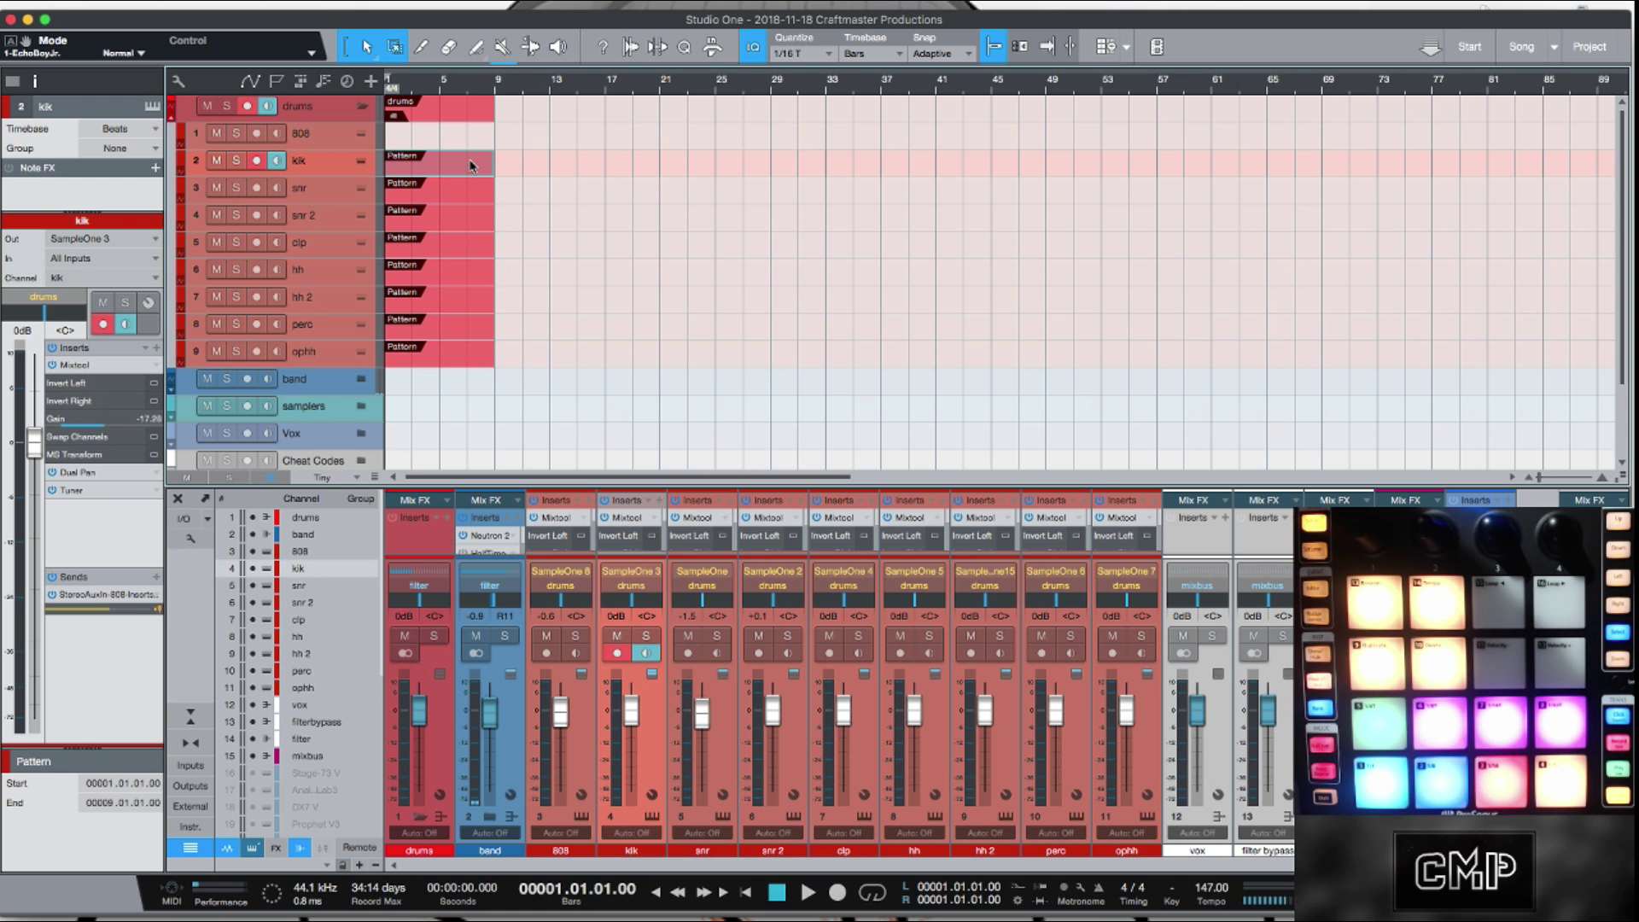
pyautogui.doubleClick(470, 165)
pyautogui.click(499, 491)
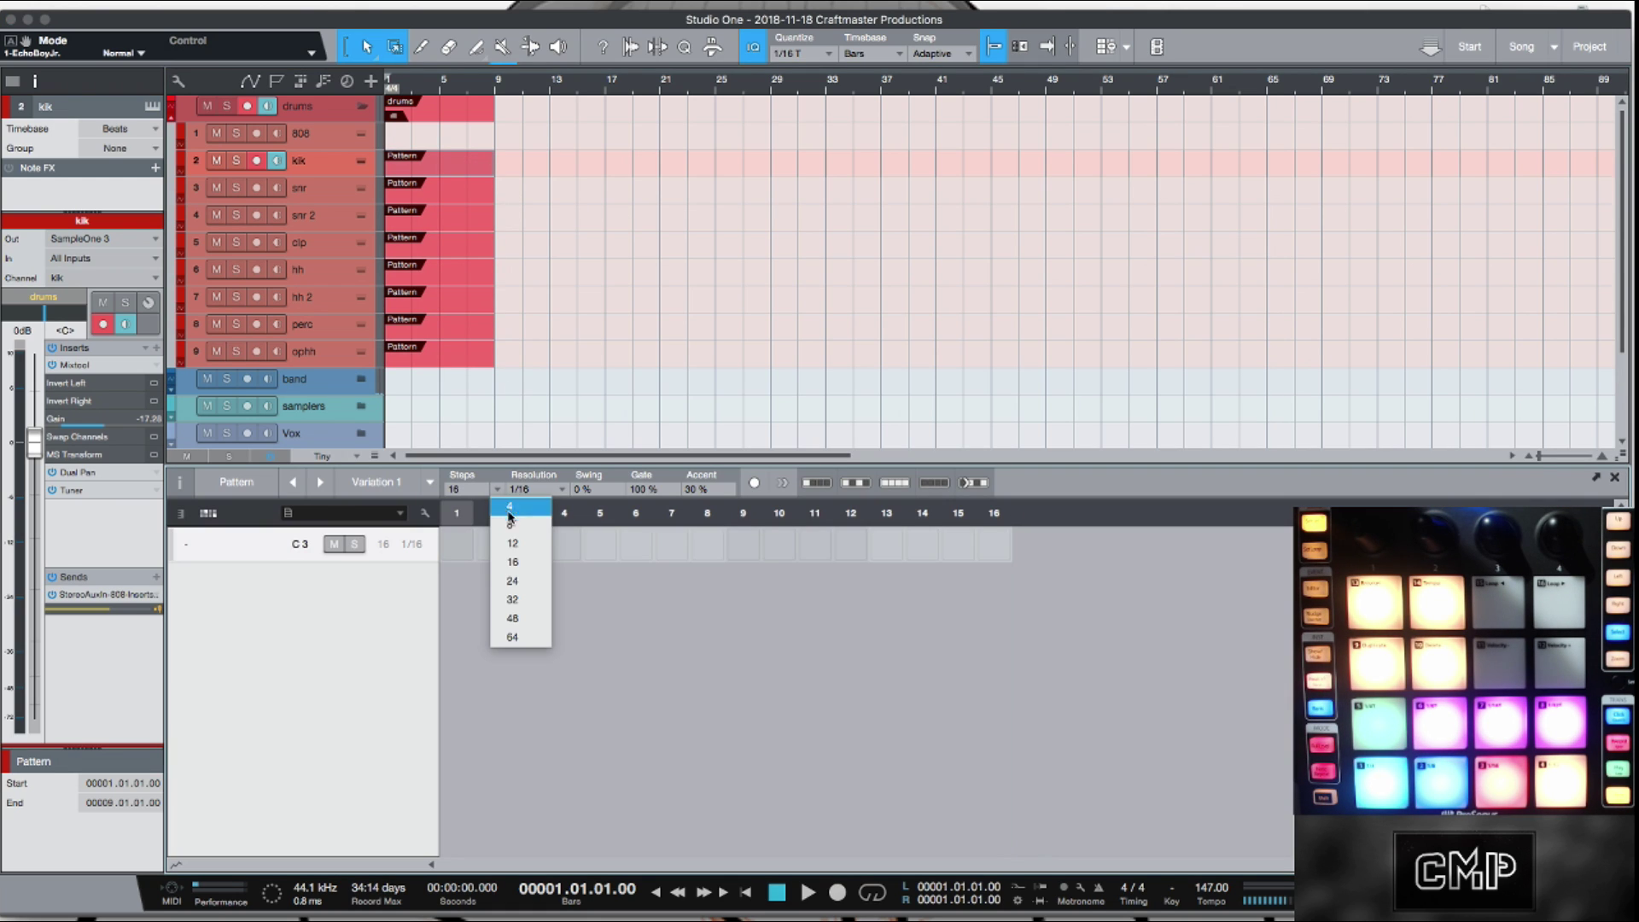
pyautogui.click(533, 605)
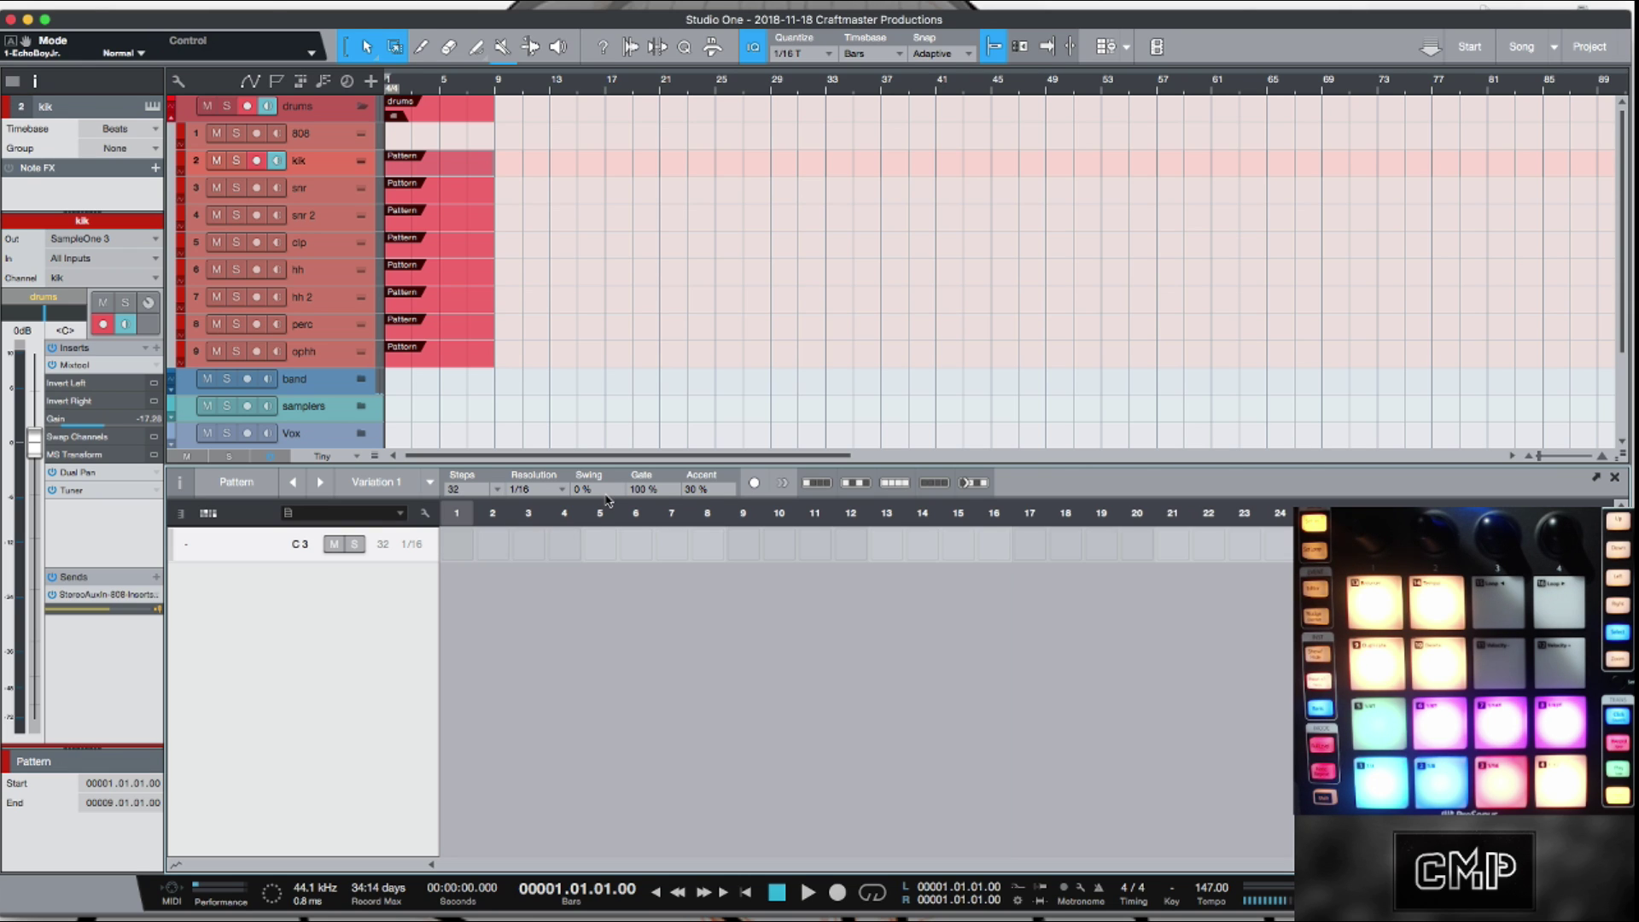
pyautogui.click(562, 490)
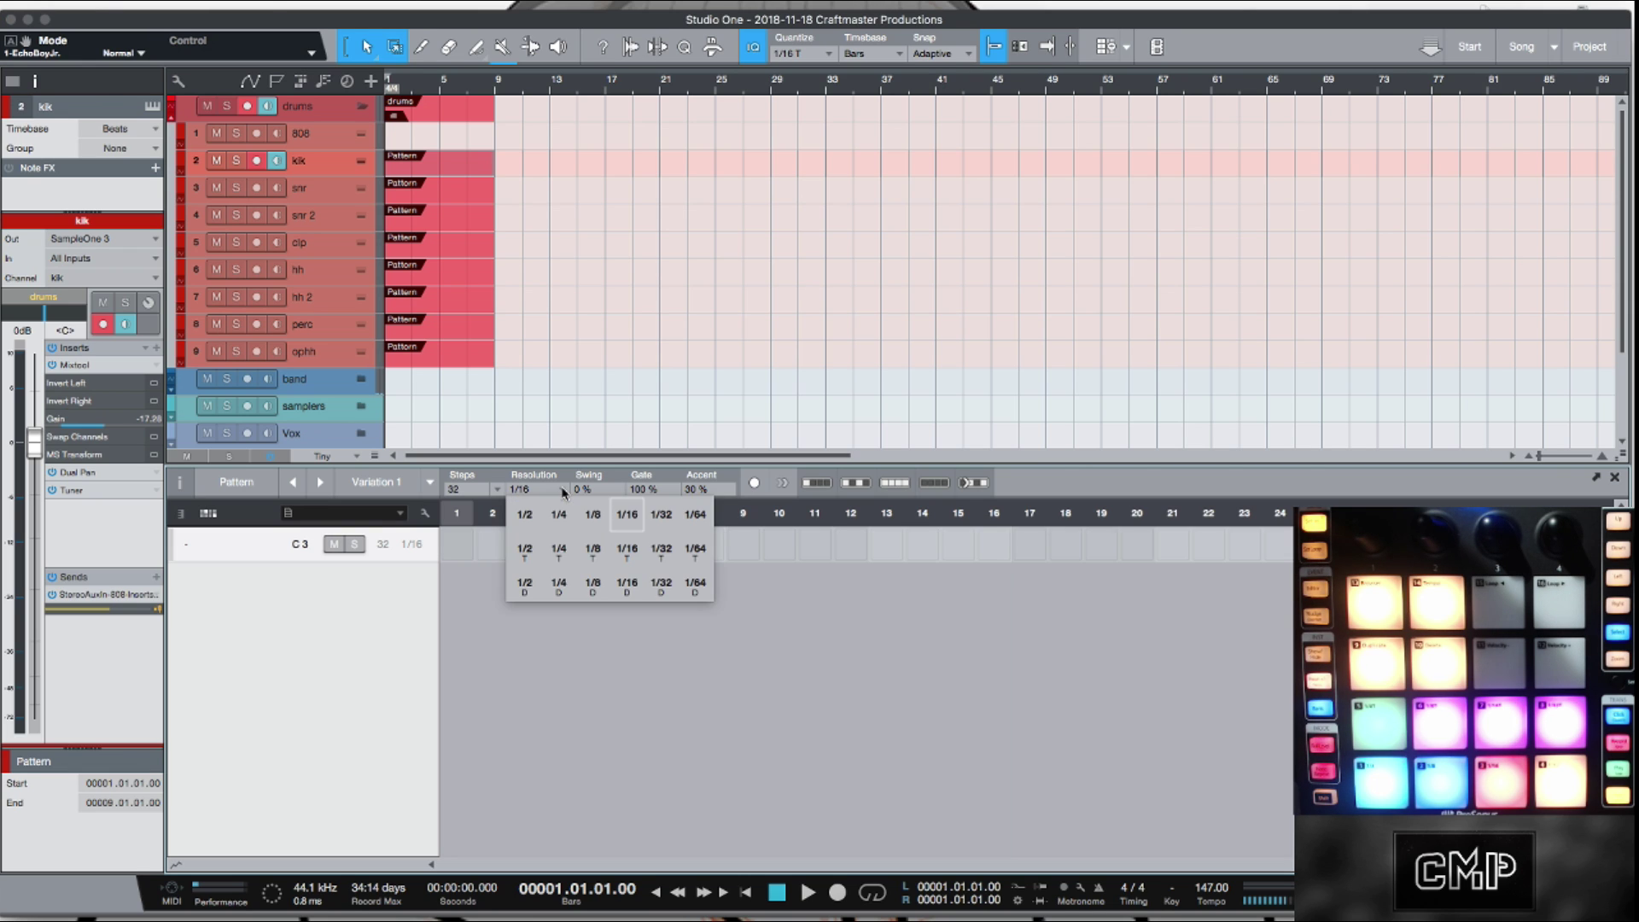
pyautogui.click(606, 517)
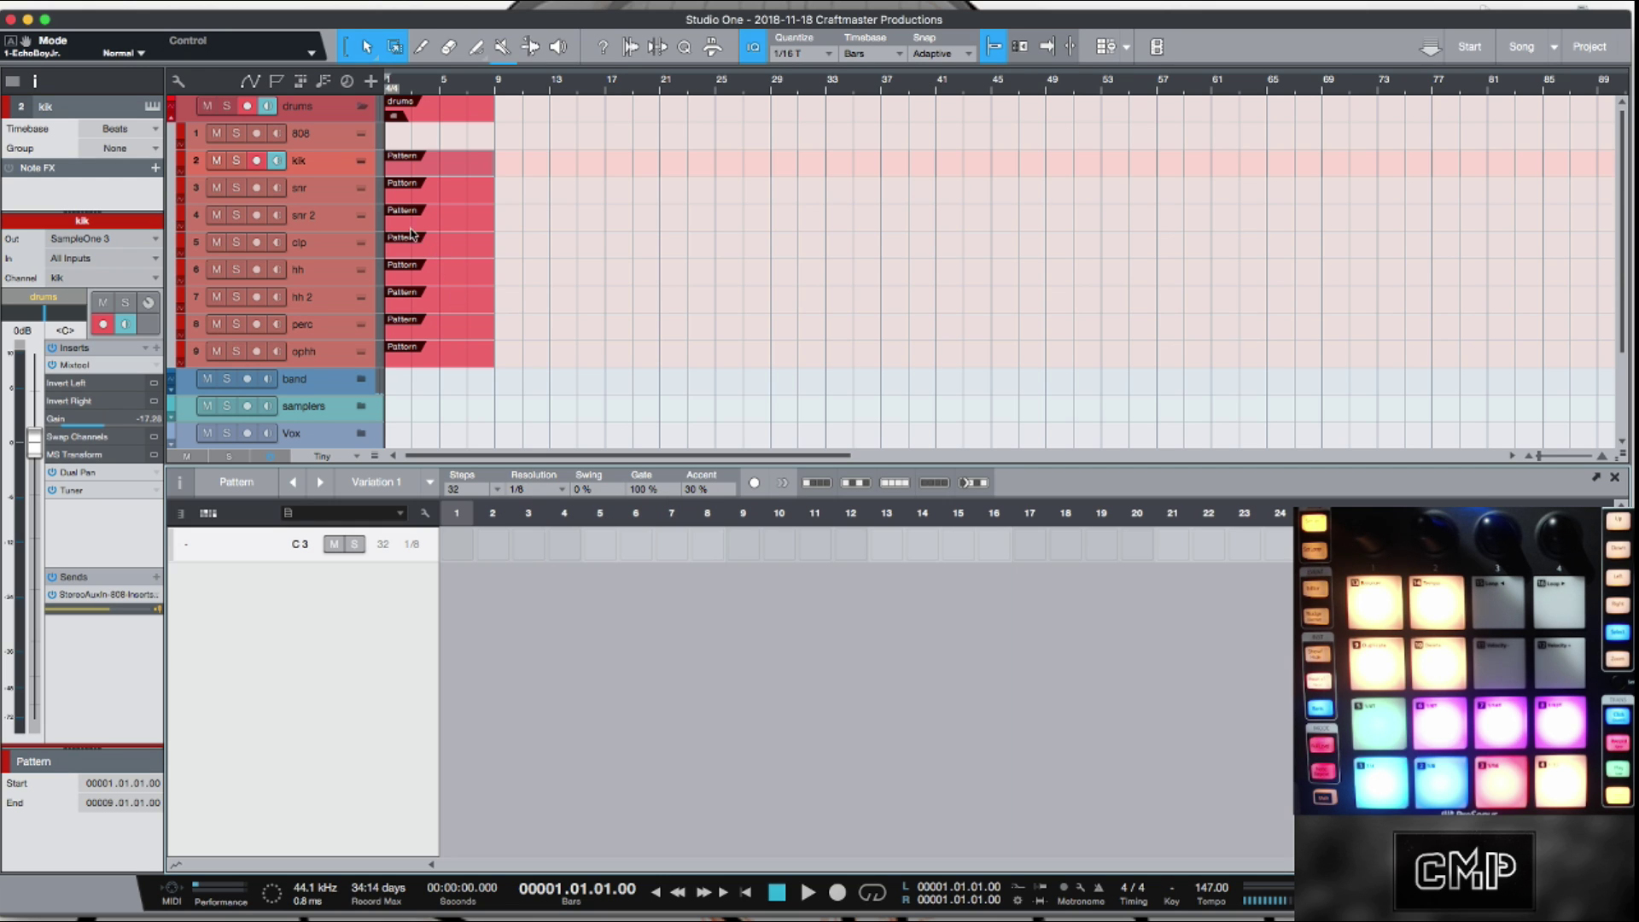
# - Set the snr track's pattern to 32 steps
pyautogui.click(348, 202)
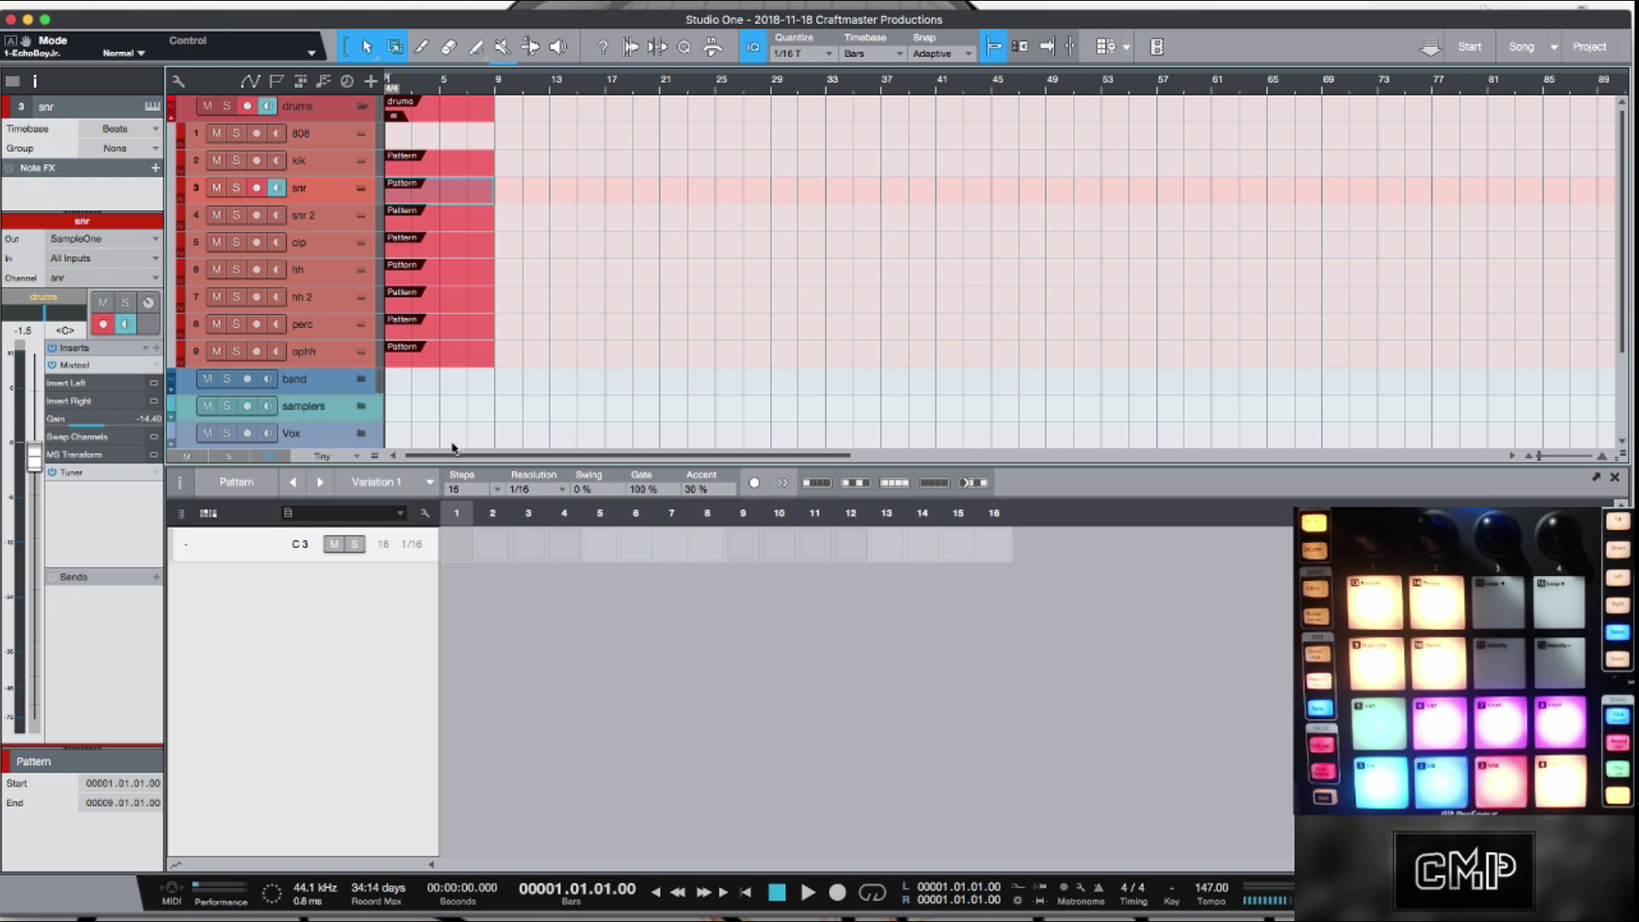
pyautogui.click(499, 492)
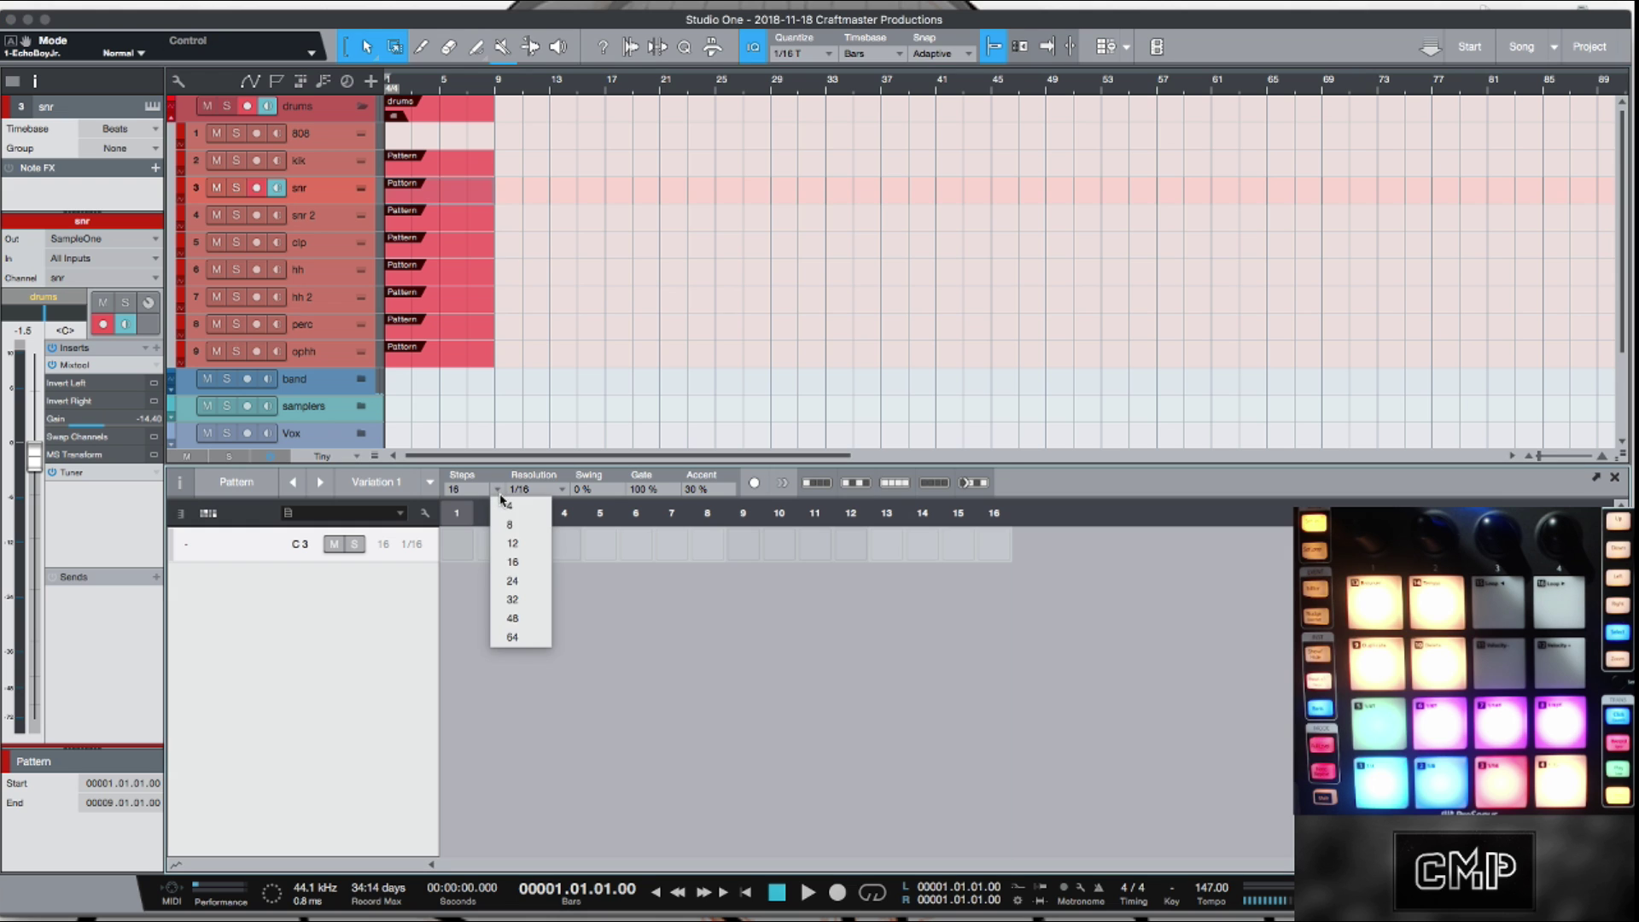
pyautogui.click(525, 598)
pyautogui.click(631, 361)
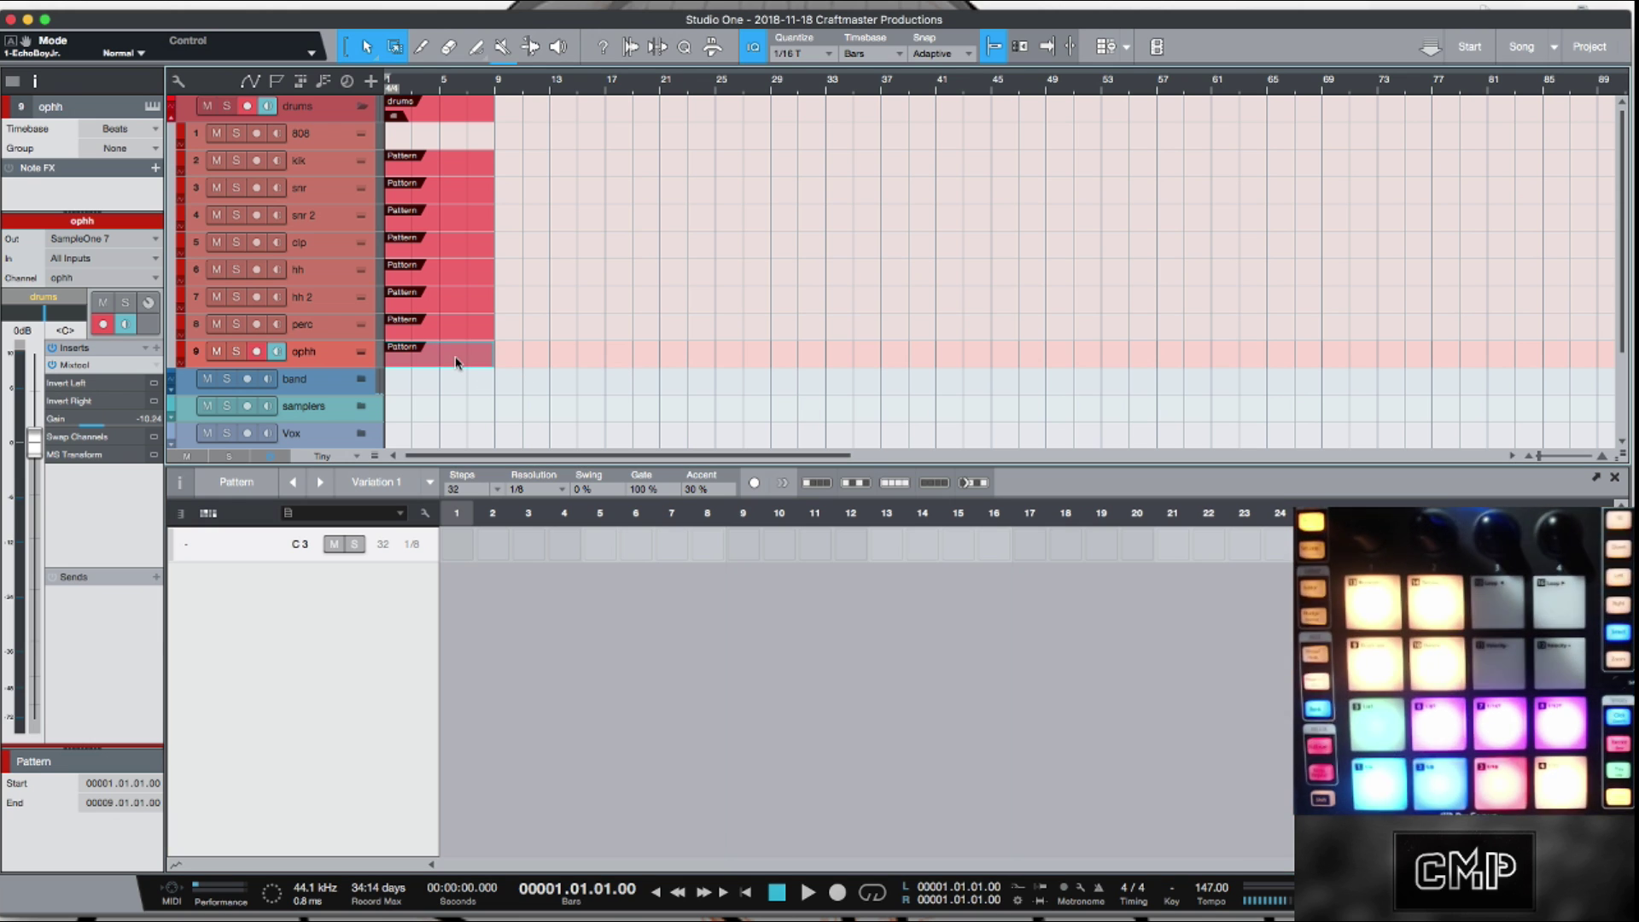
# - Go through the drum patterns from ophh up to kik to check their step and resolution settings
pyautogui.press('Up')
pyautogui.press('Up')
pyautogui.press('Up')
pyautogui.press('Up')
pyautogui.press('Up')
pyautogui.press('Up')
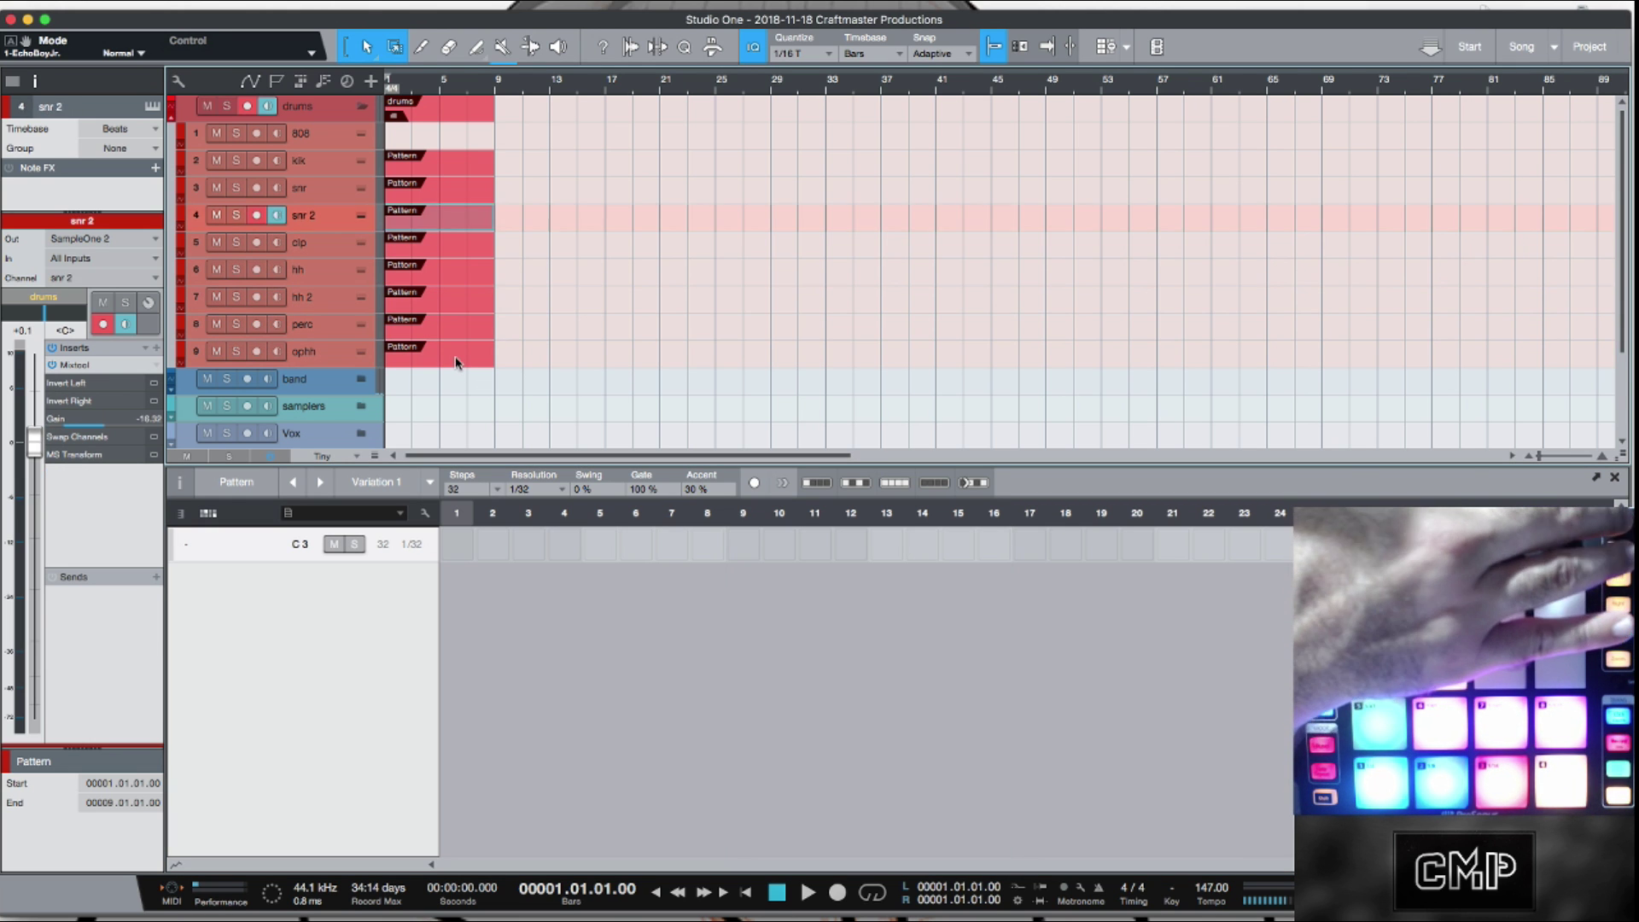
pyautogui.press('Up')
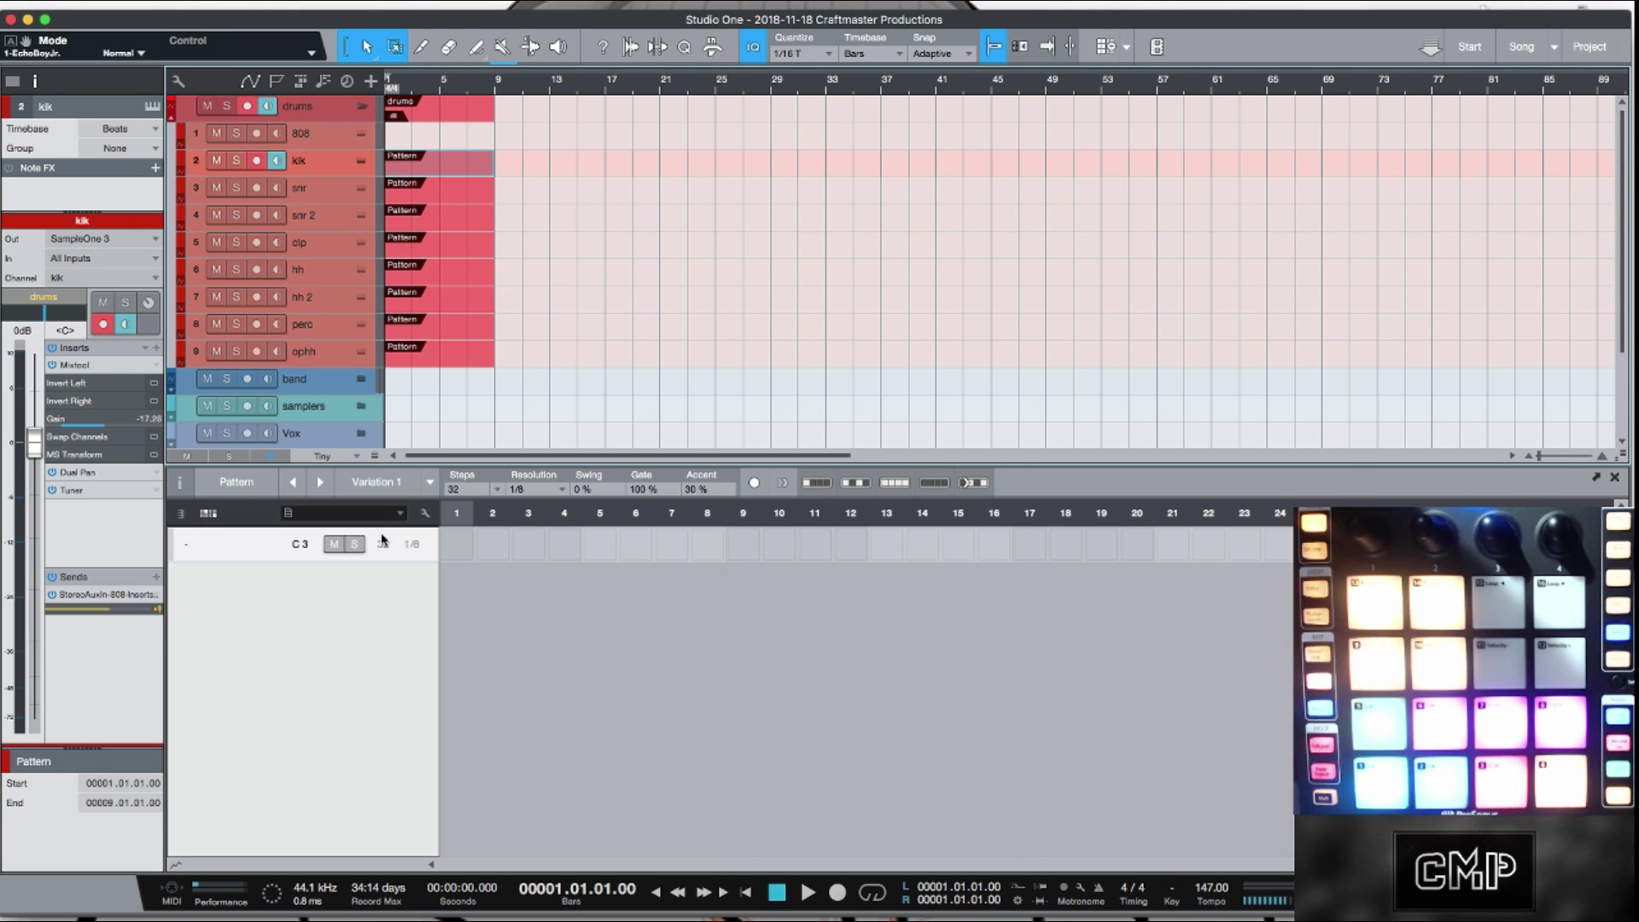
# - View the kik pattern in melodic mode, compare it with the hh 2 pattern, and return kik to drum mode
pyautogui.click(185, 515)
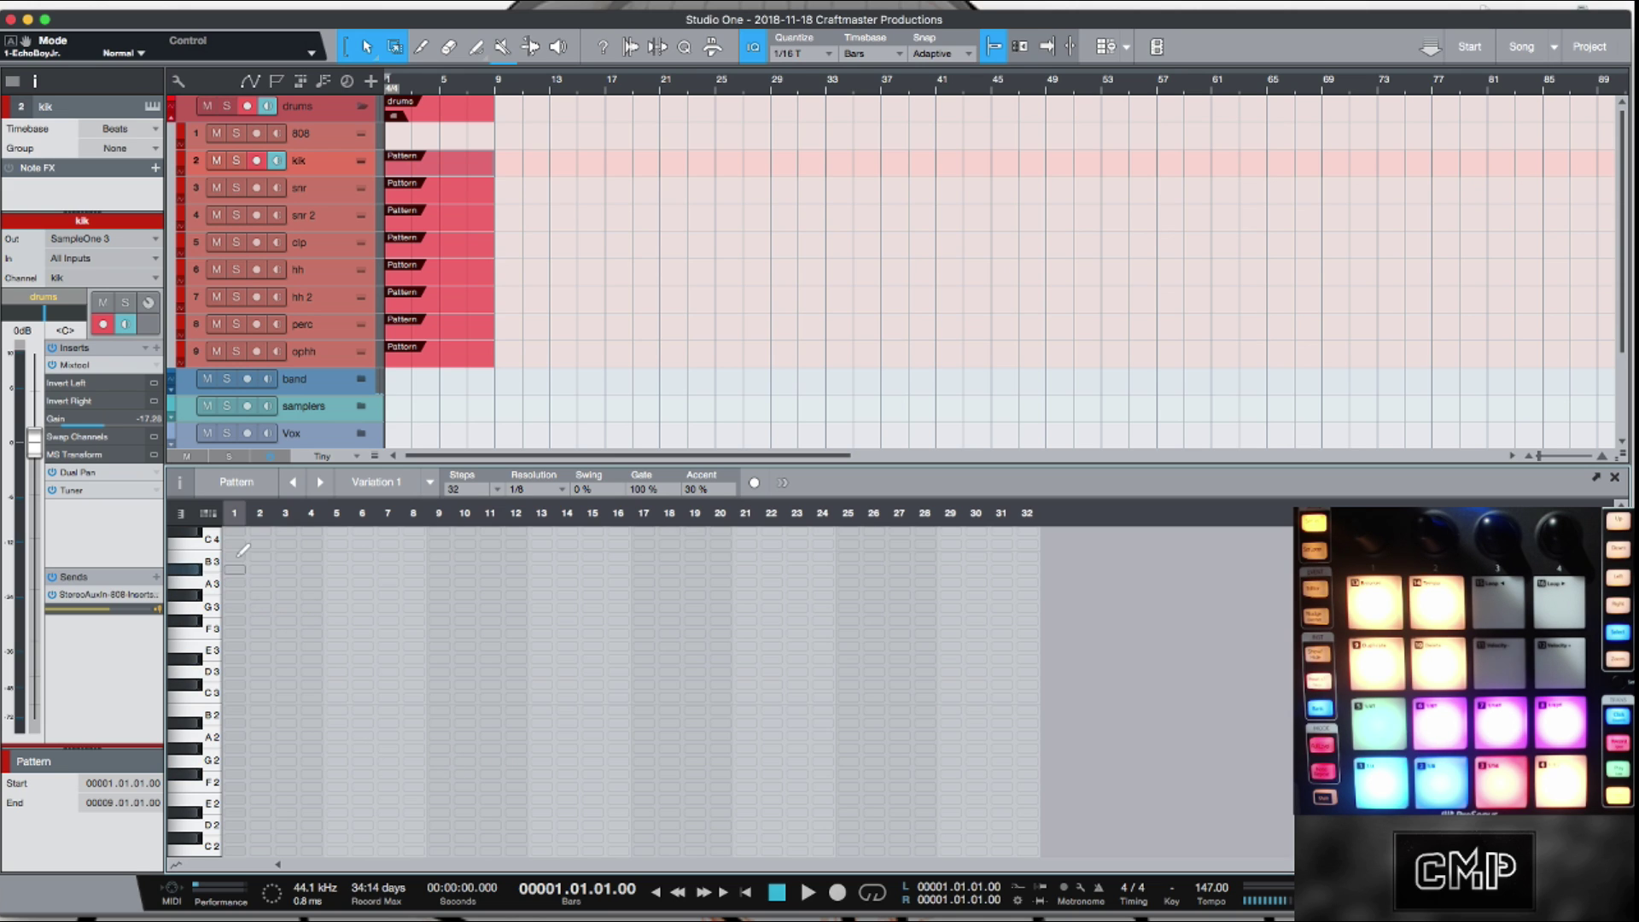
pyautogui.click(477, 303)
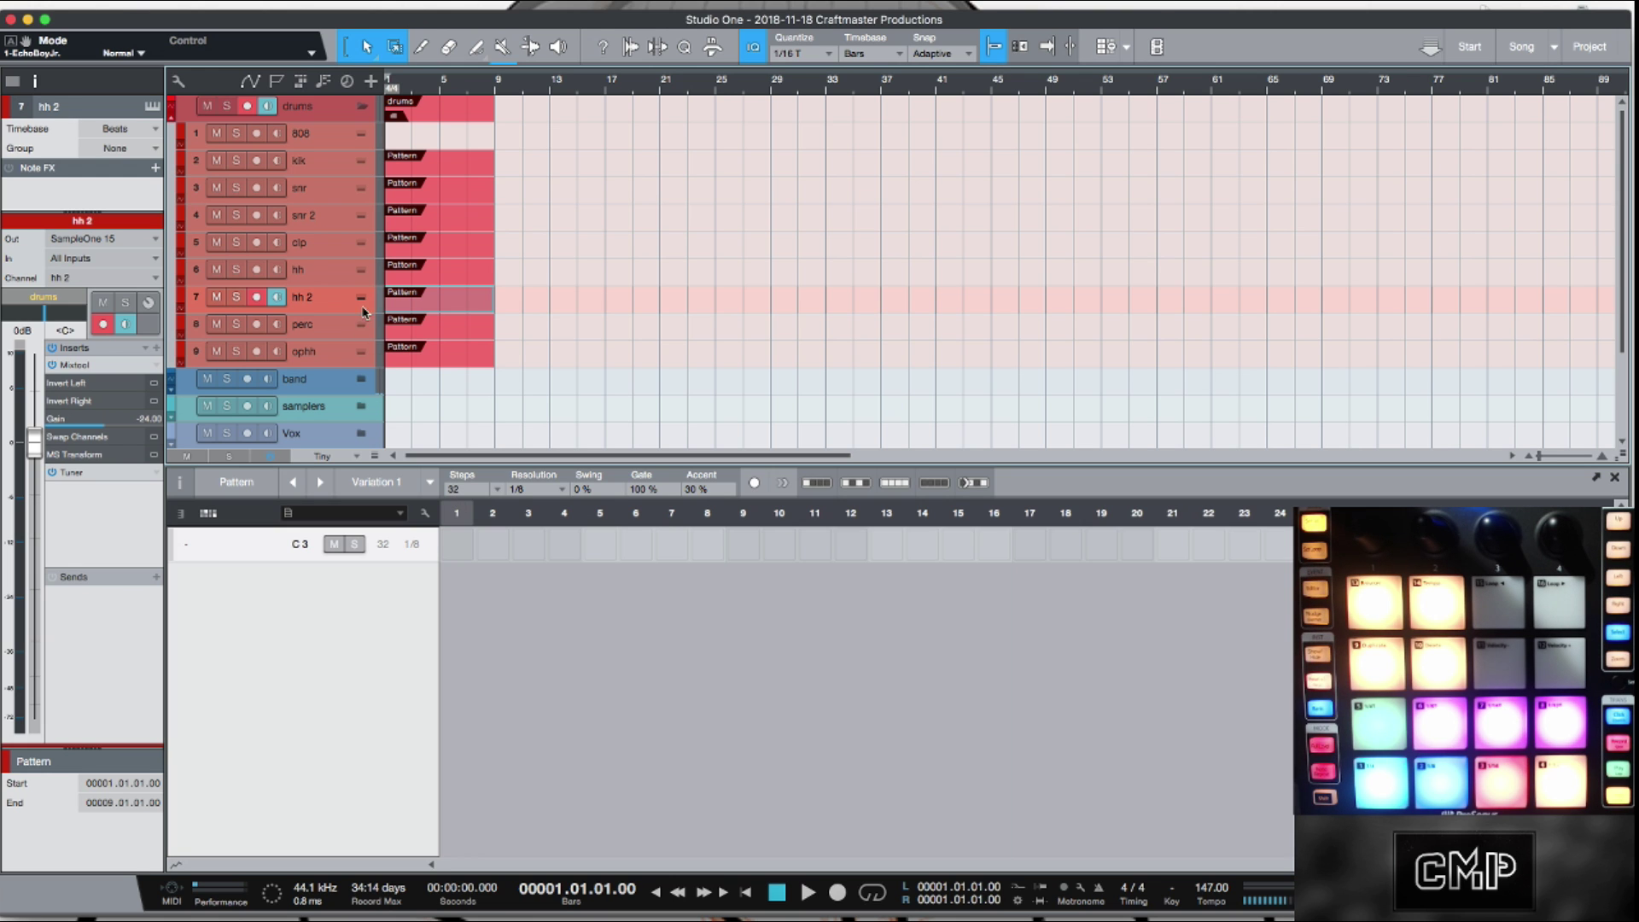
pyautogui.click(366, 164)
pyautogui.click(366, 164)
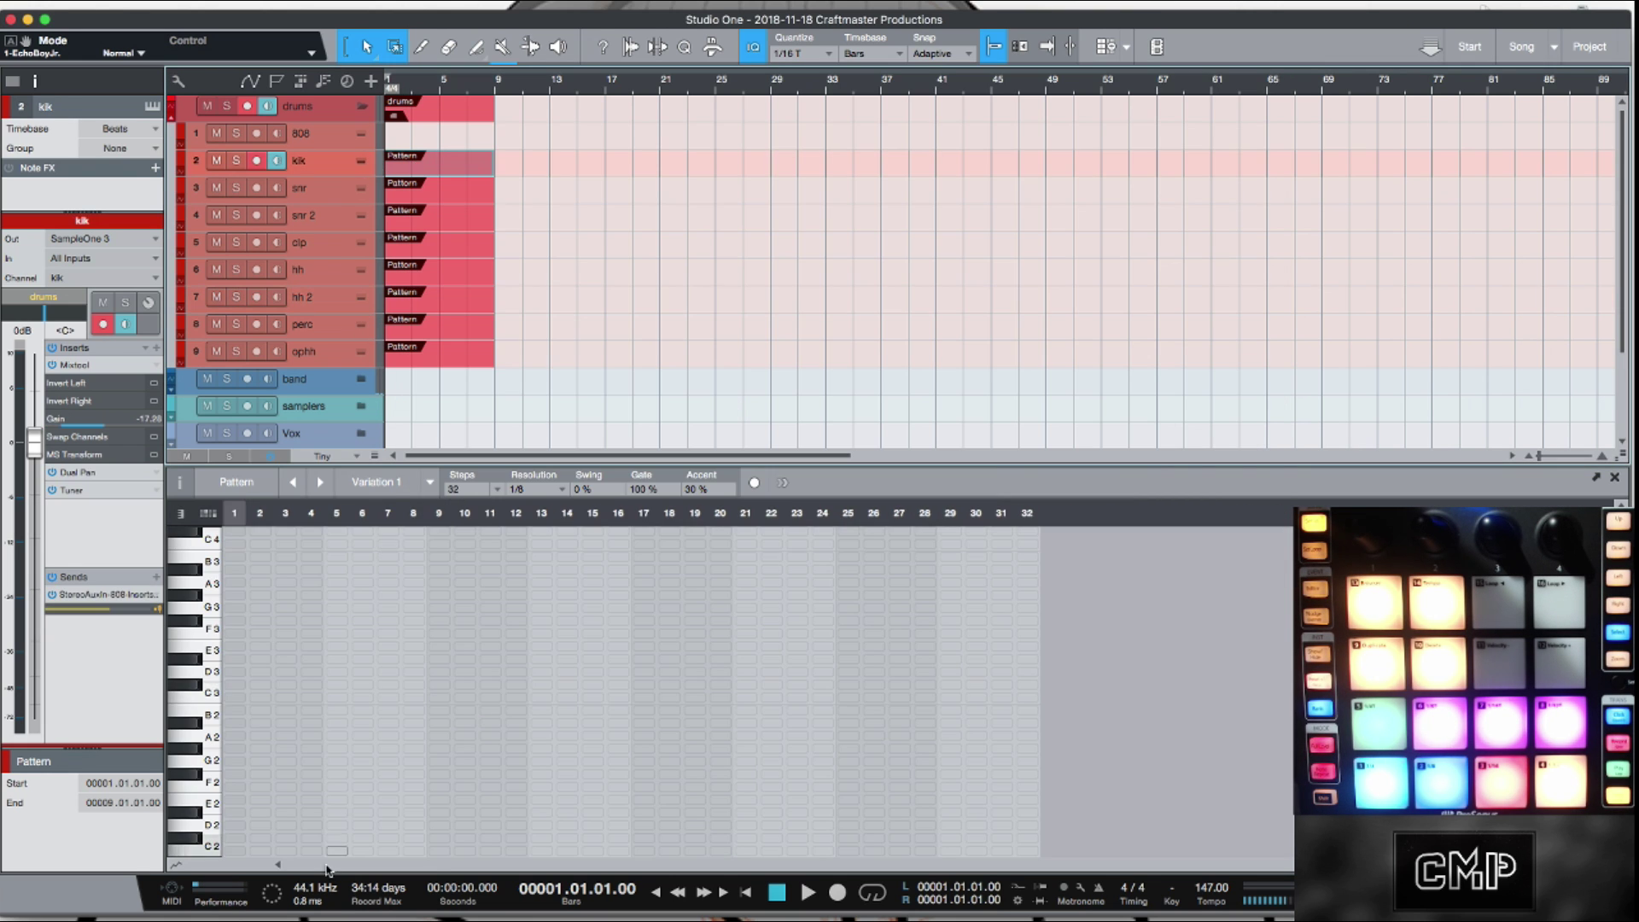
pyautogui.click(208, 514)
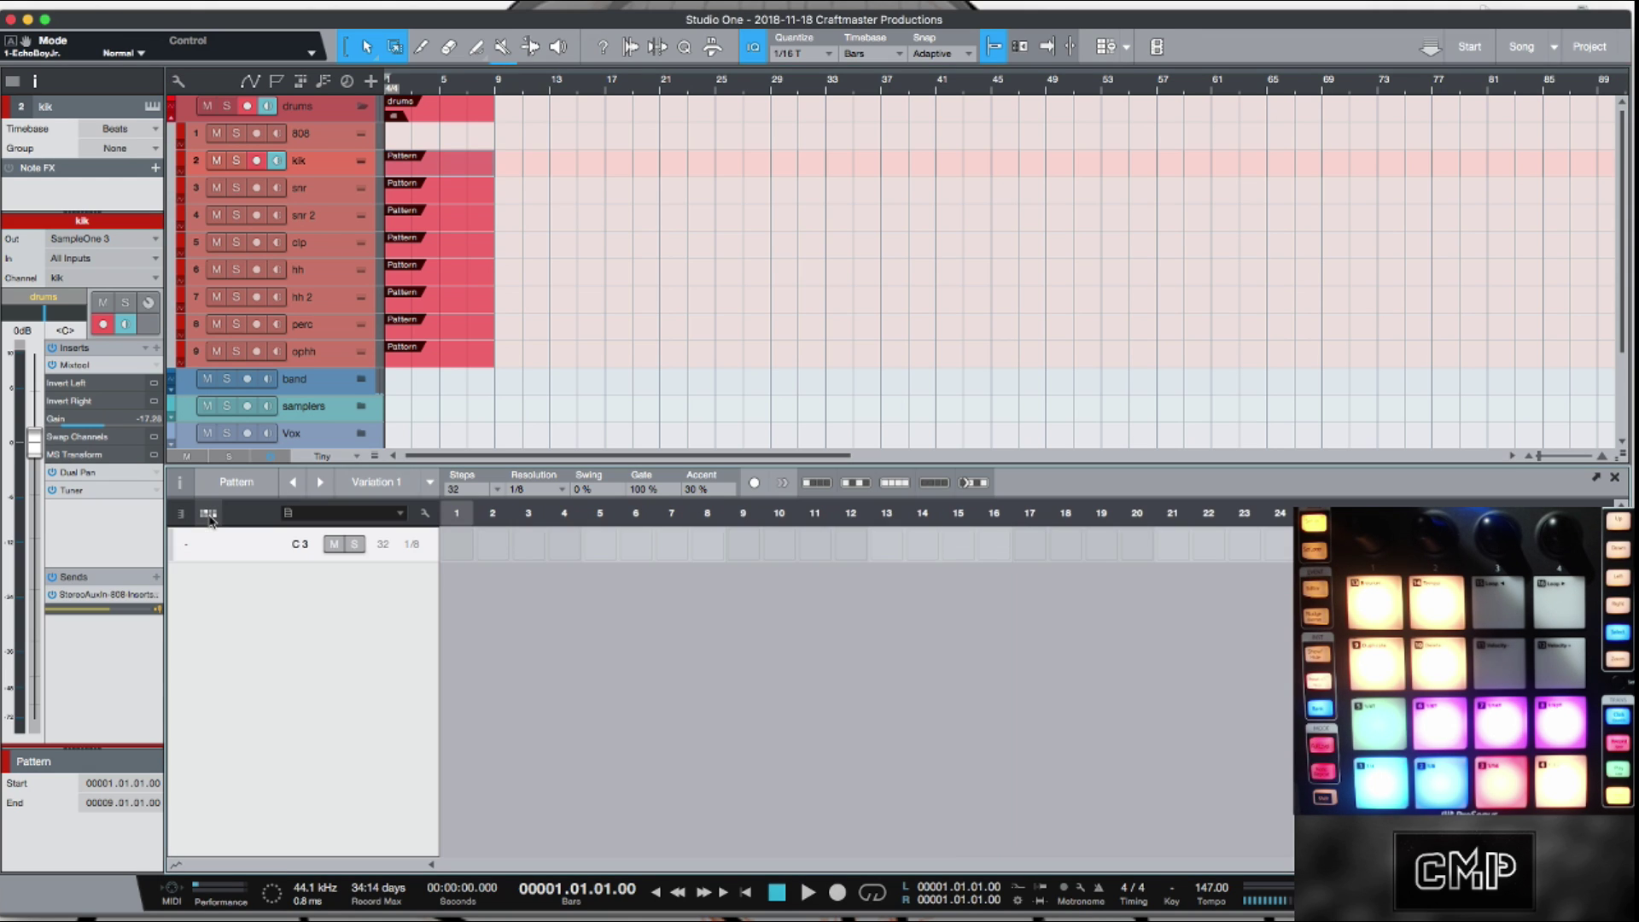
# - Display all pitches of the kik pattern, look through the rows, and reduce the list to the C 3 row again
pyautogui.click(425, 514)
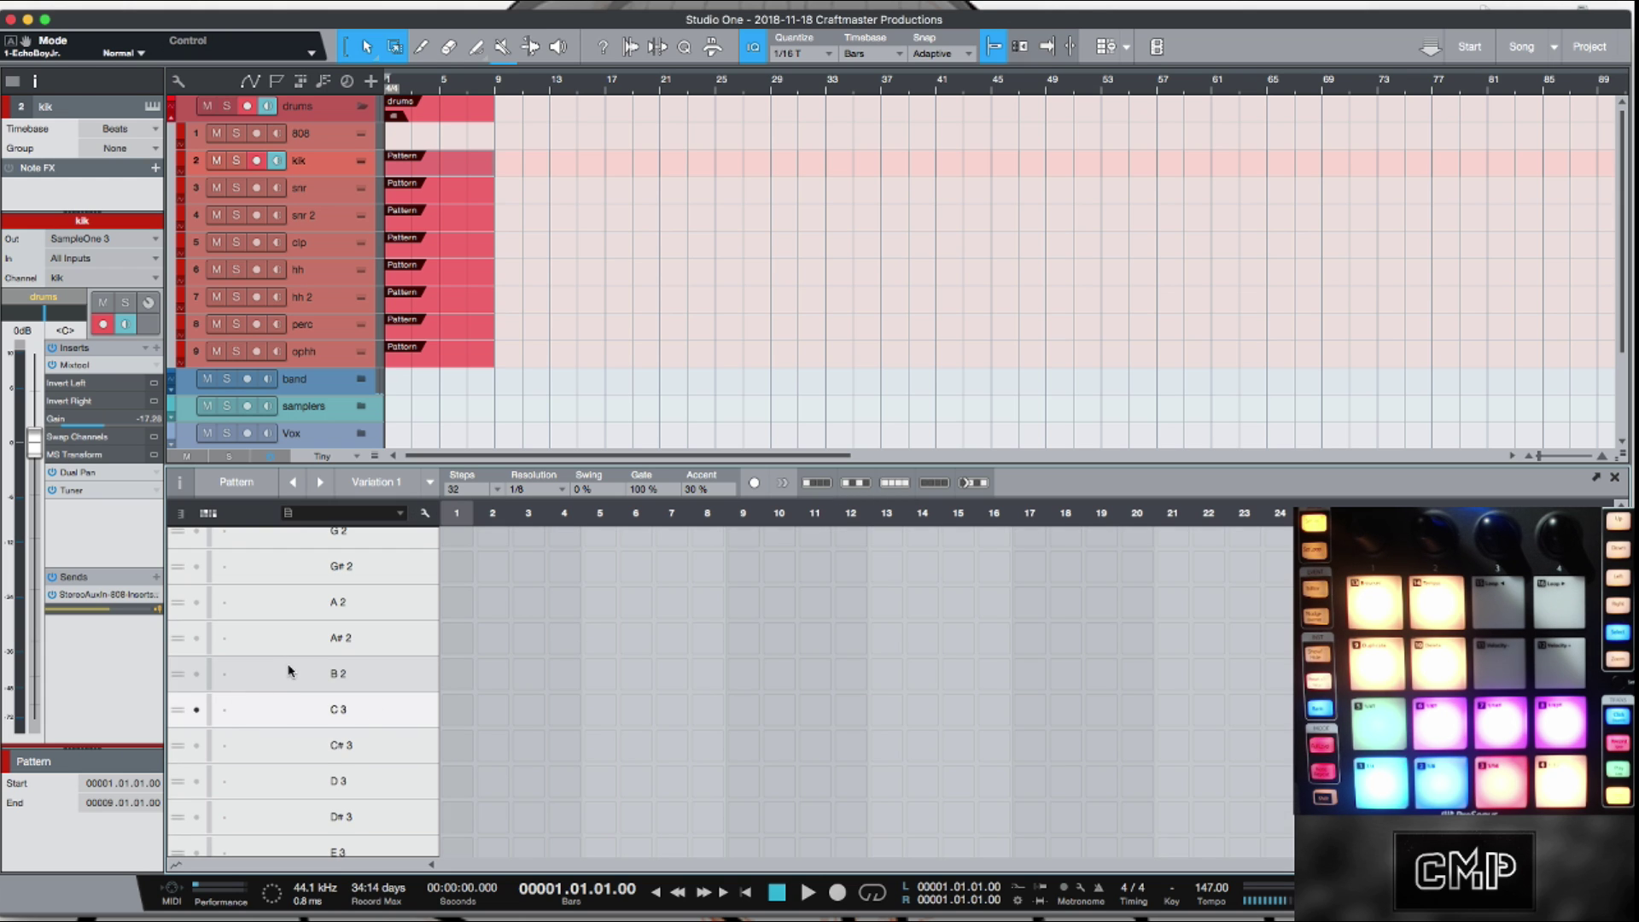
pyautogui.scroll(10, 311, 666)
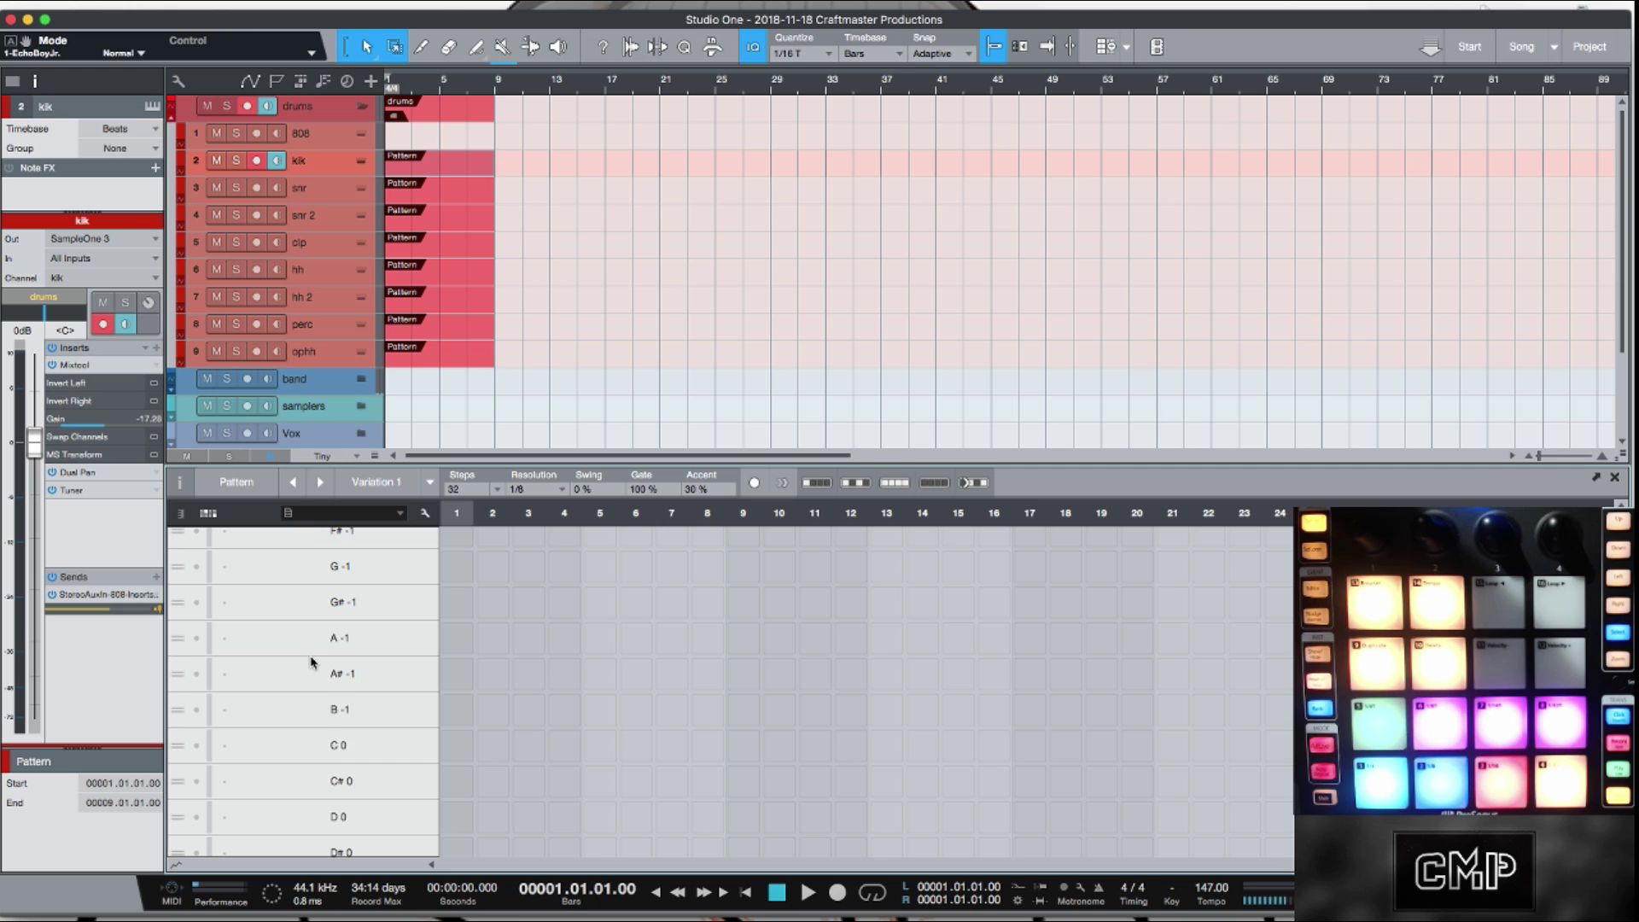
pyautogui.scroll(-4, 311, 662)
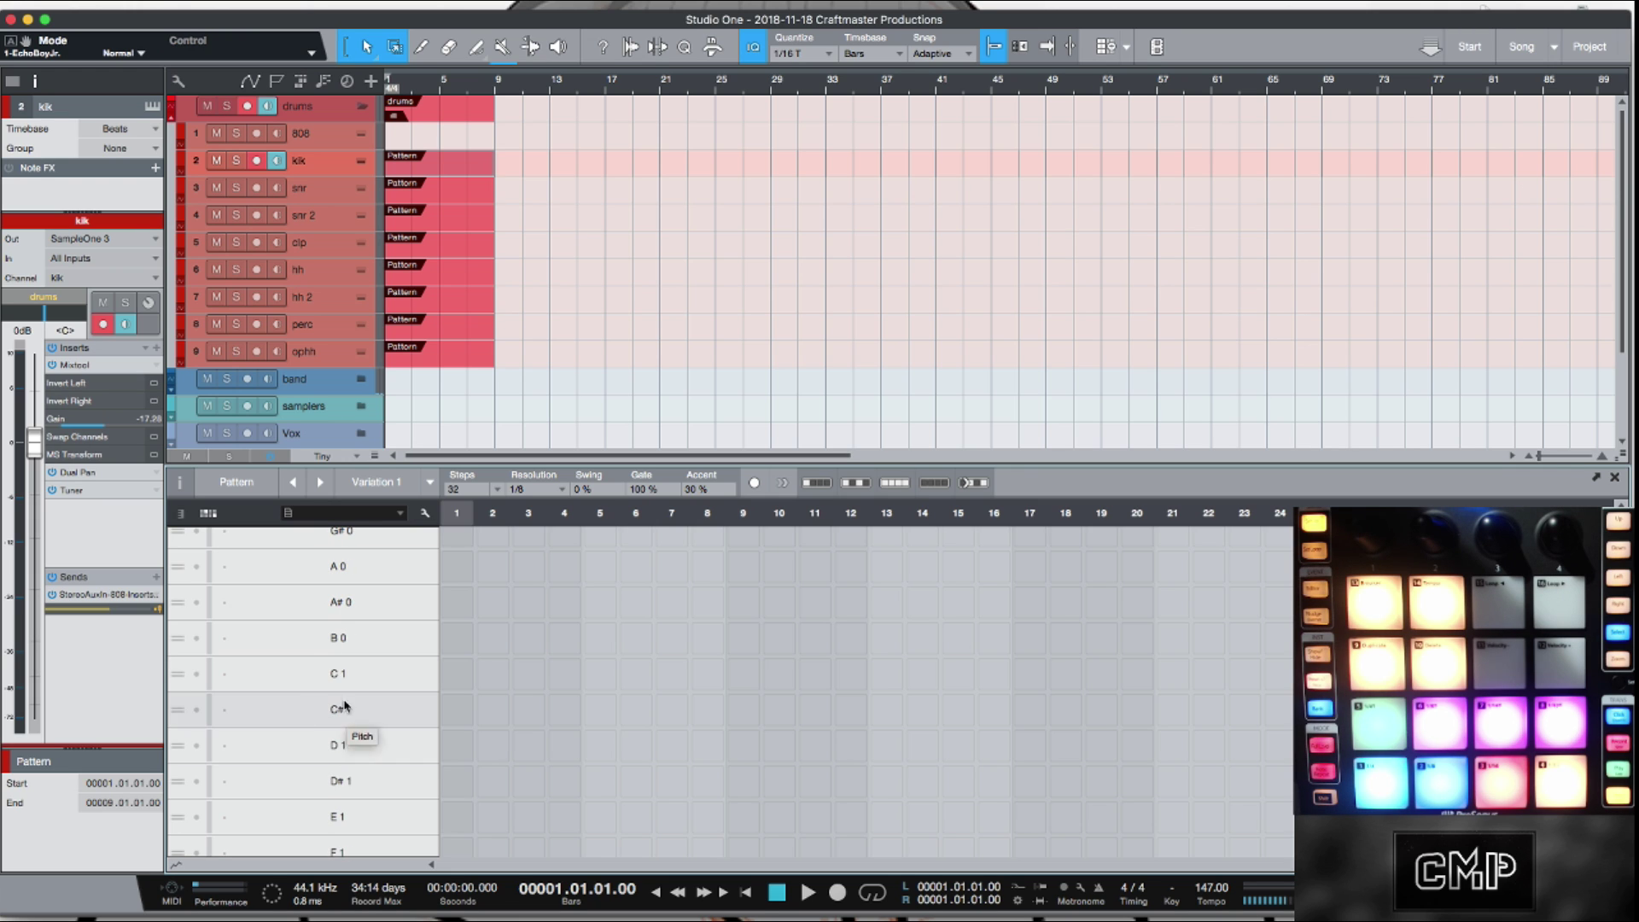
pyautogui.scroll(-4, 350, 696)
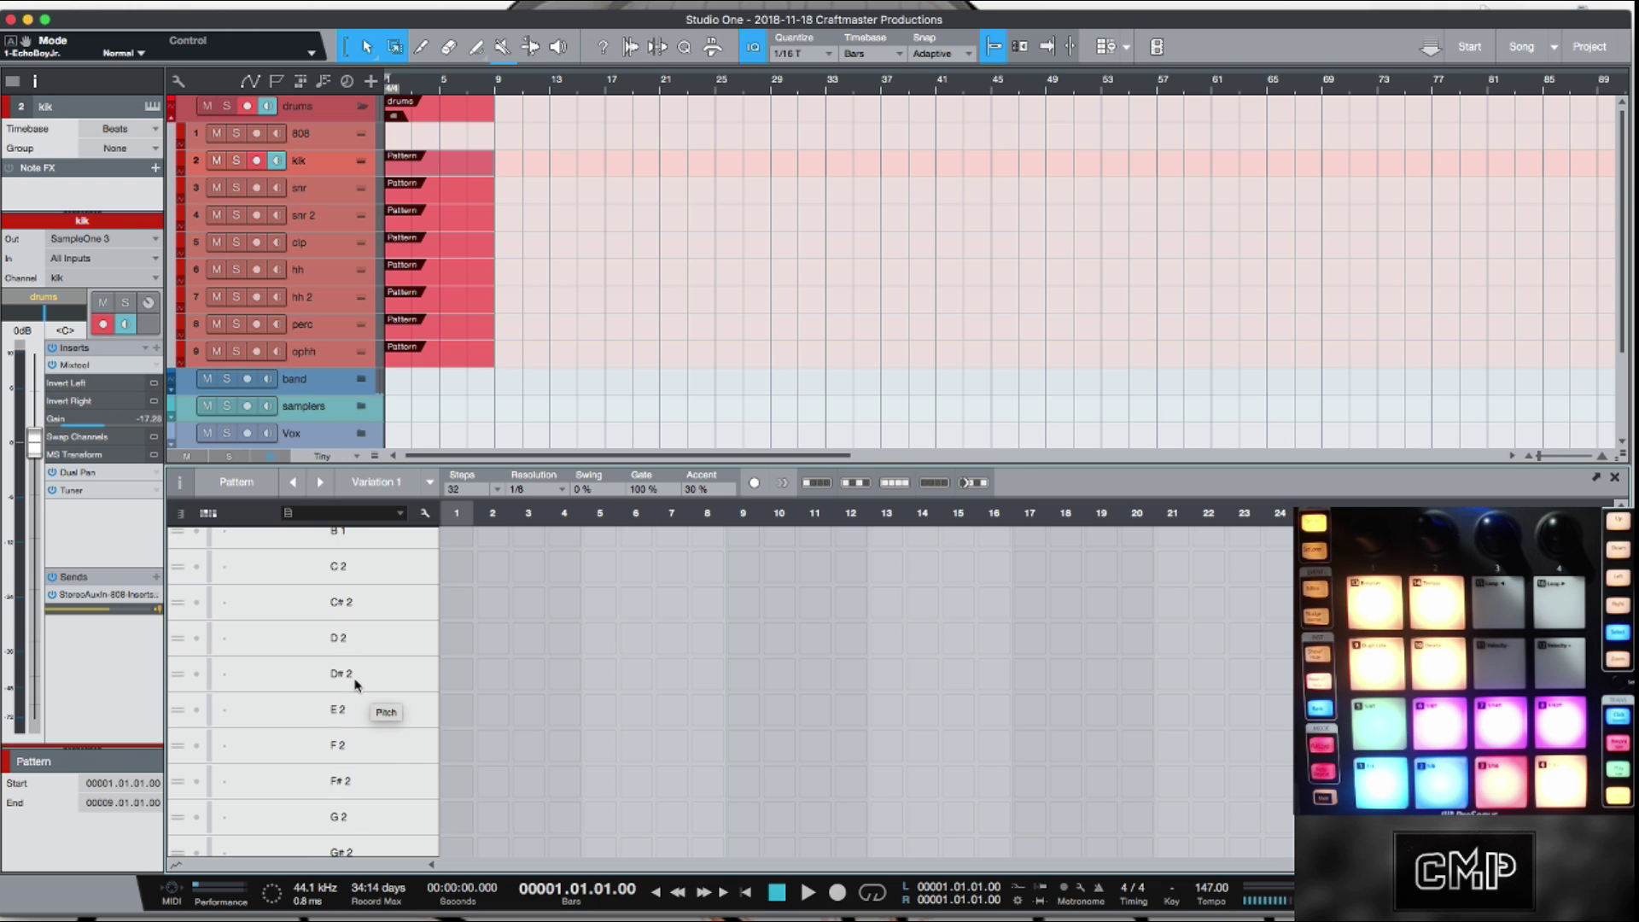
pyautogui.scroll(-2, 355, 683)
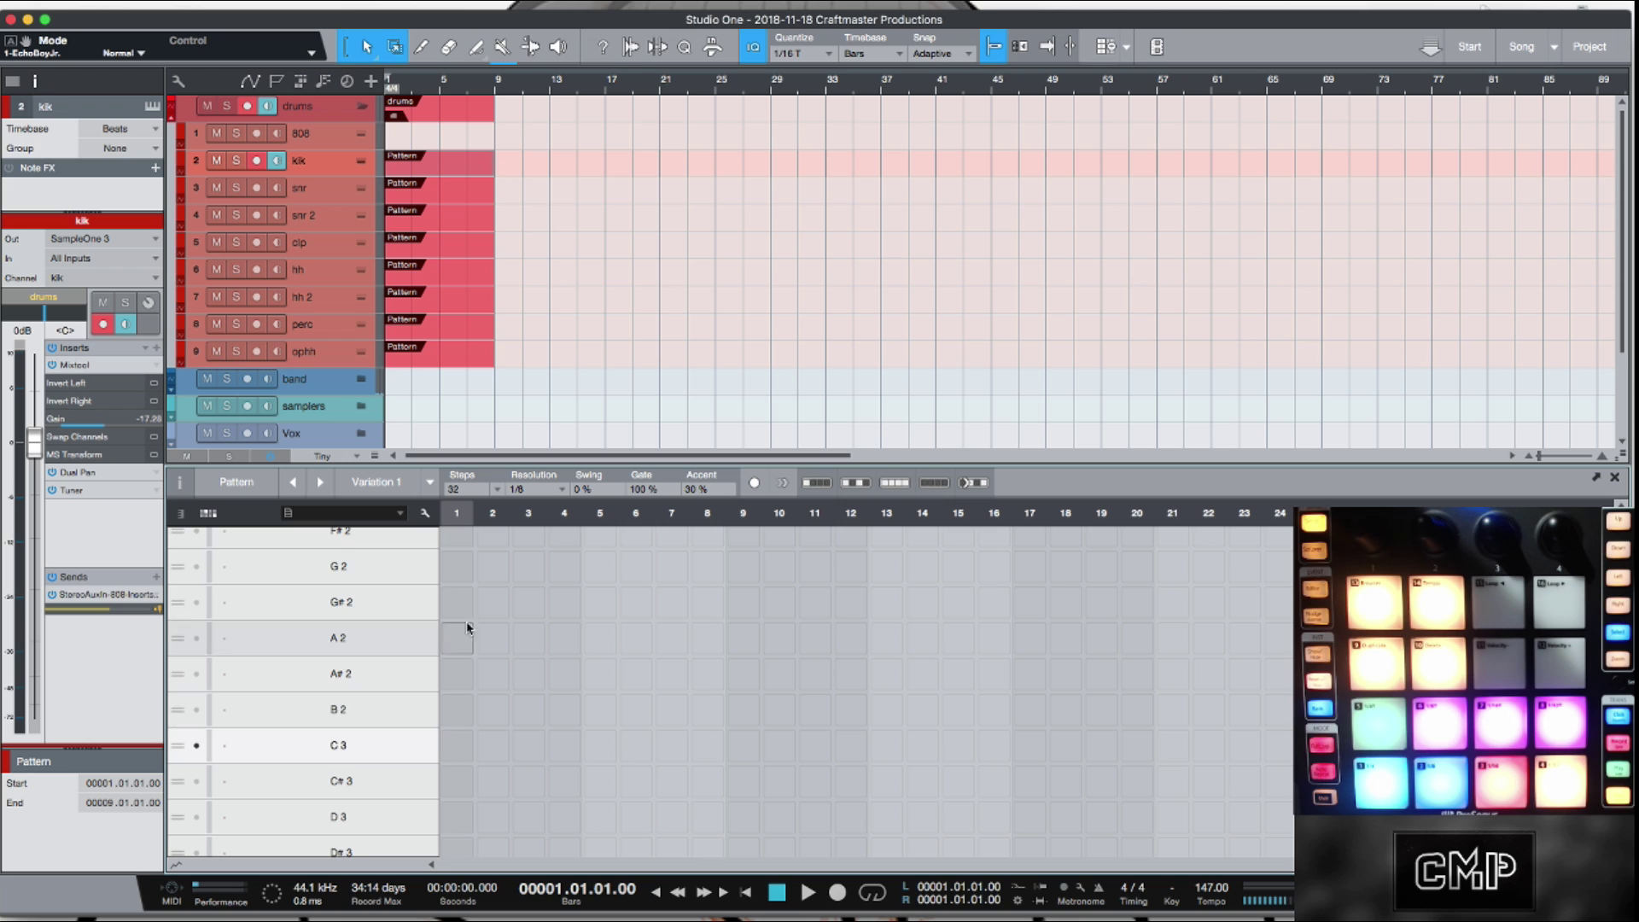
pyautogui.click(429, 517)
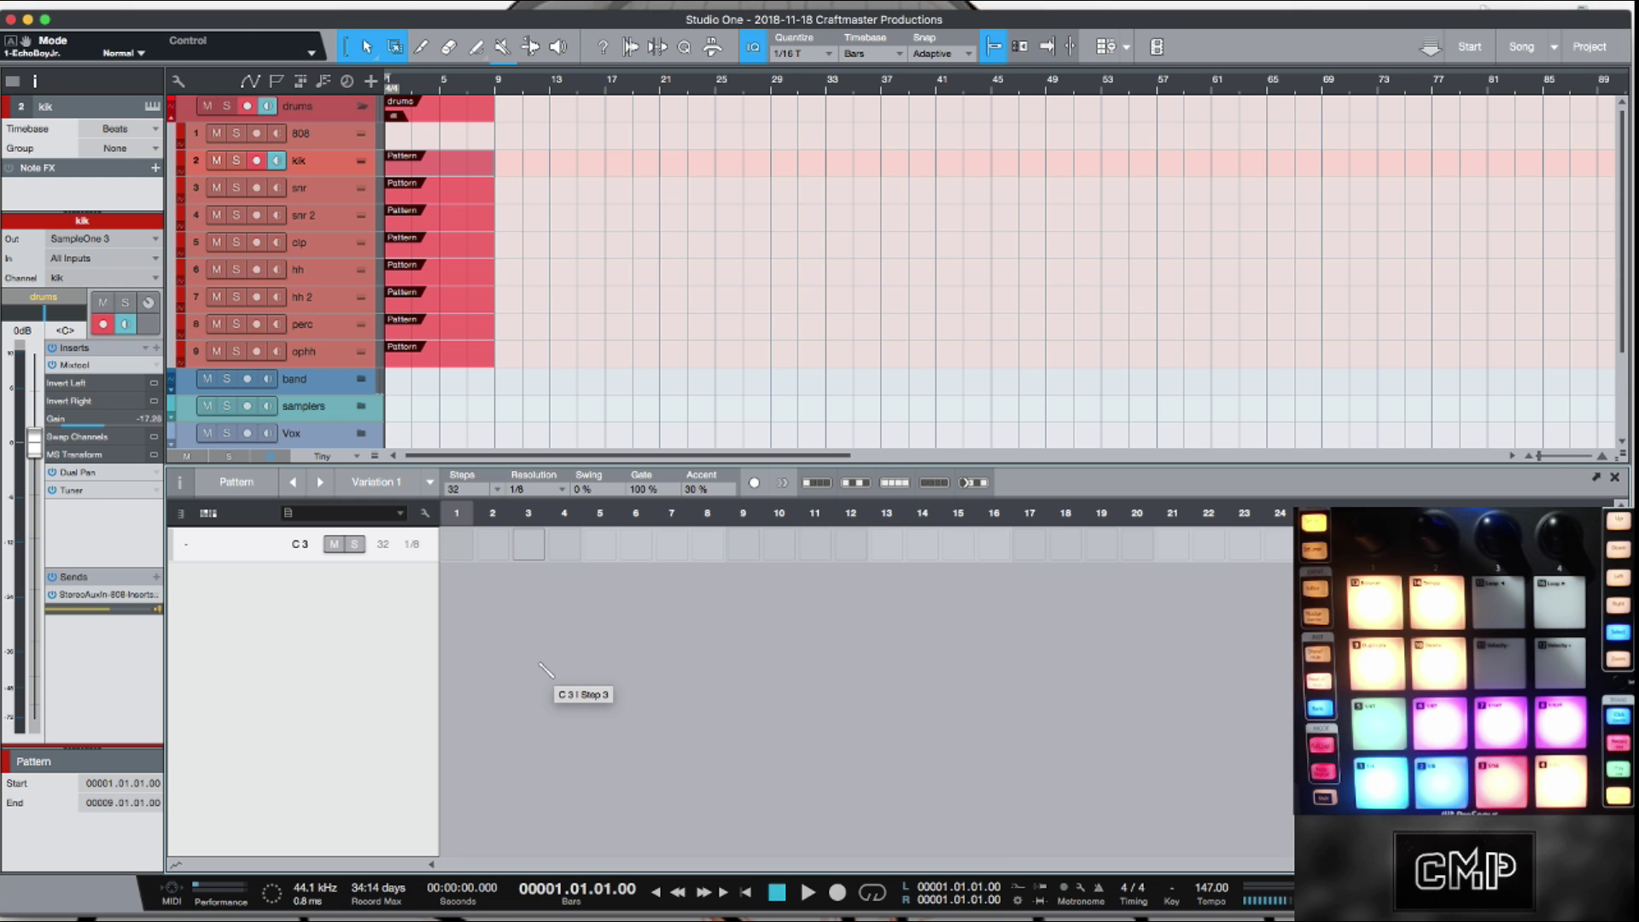
# - Open the Save As Template options, look at the existing song templates that could be replaced, and leave without saving
pyautogui.press('space')
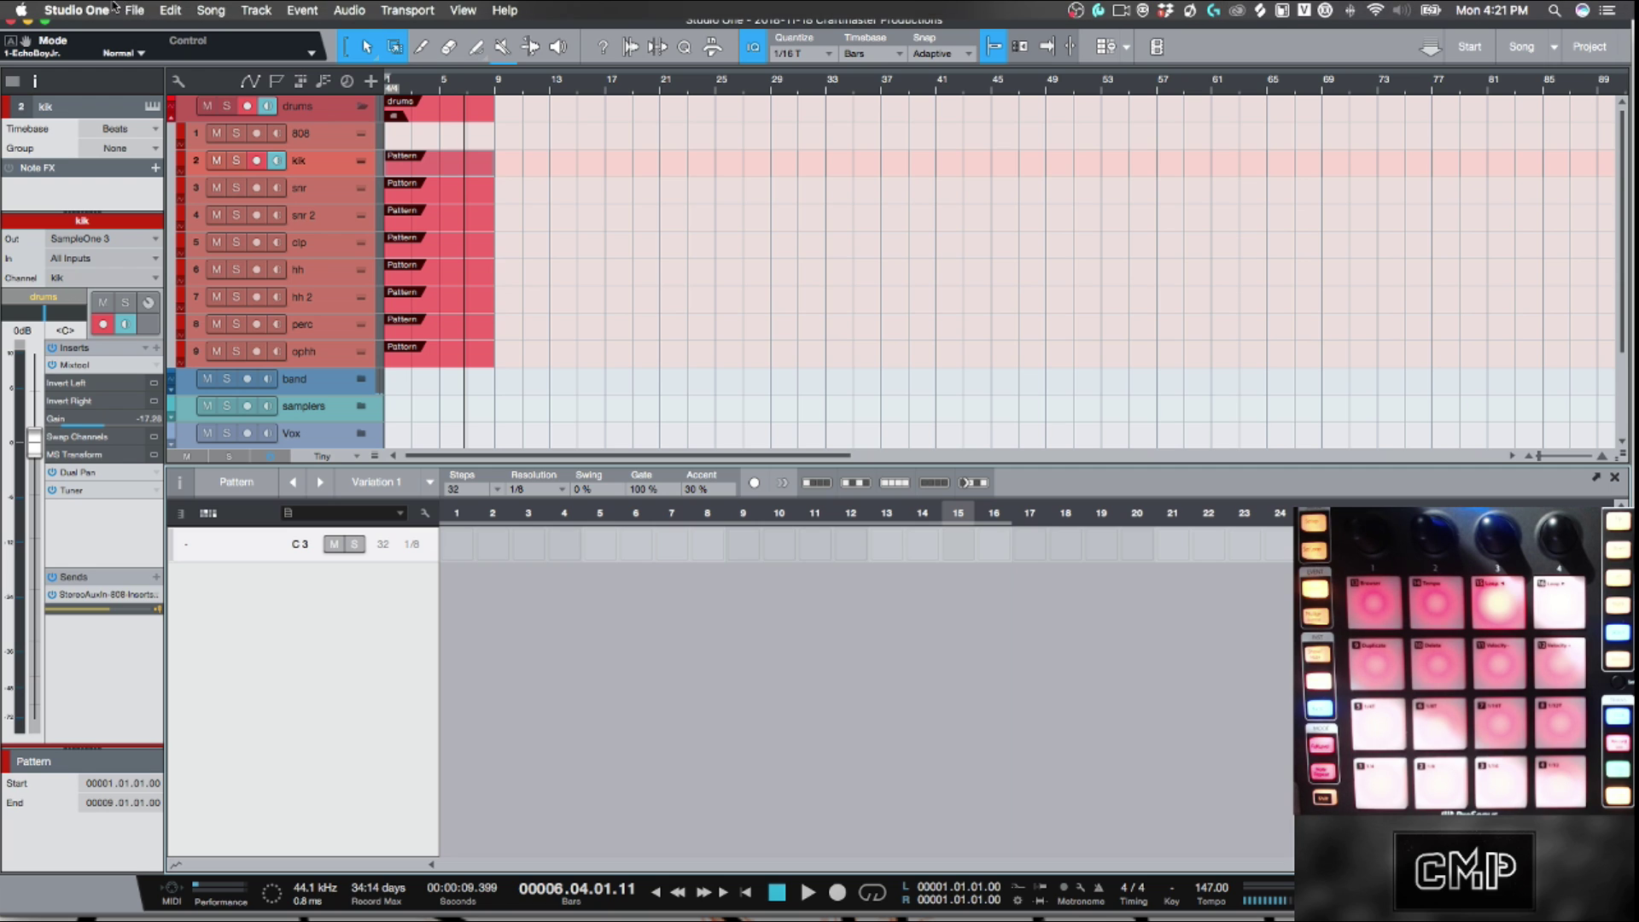
pyautogui.click(134, 10)
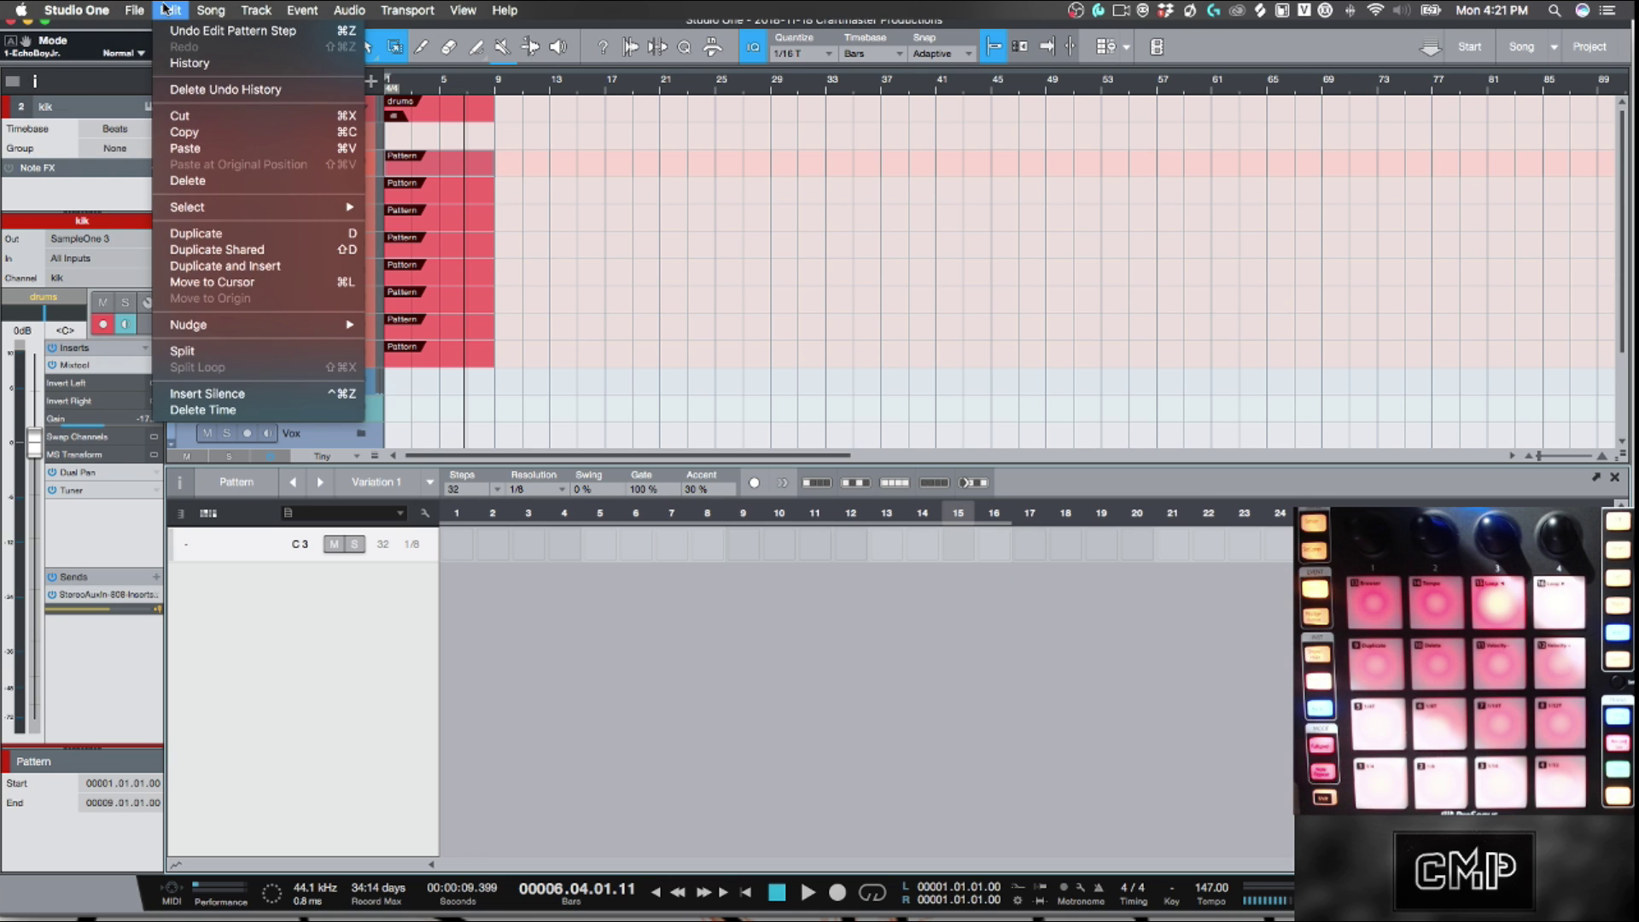
pyautogui.moveTo(147, 15)
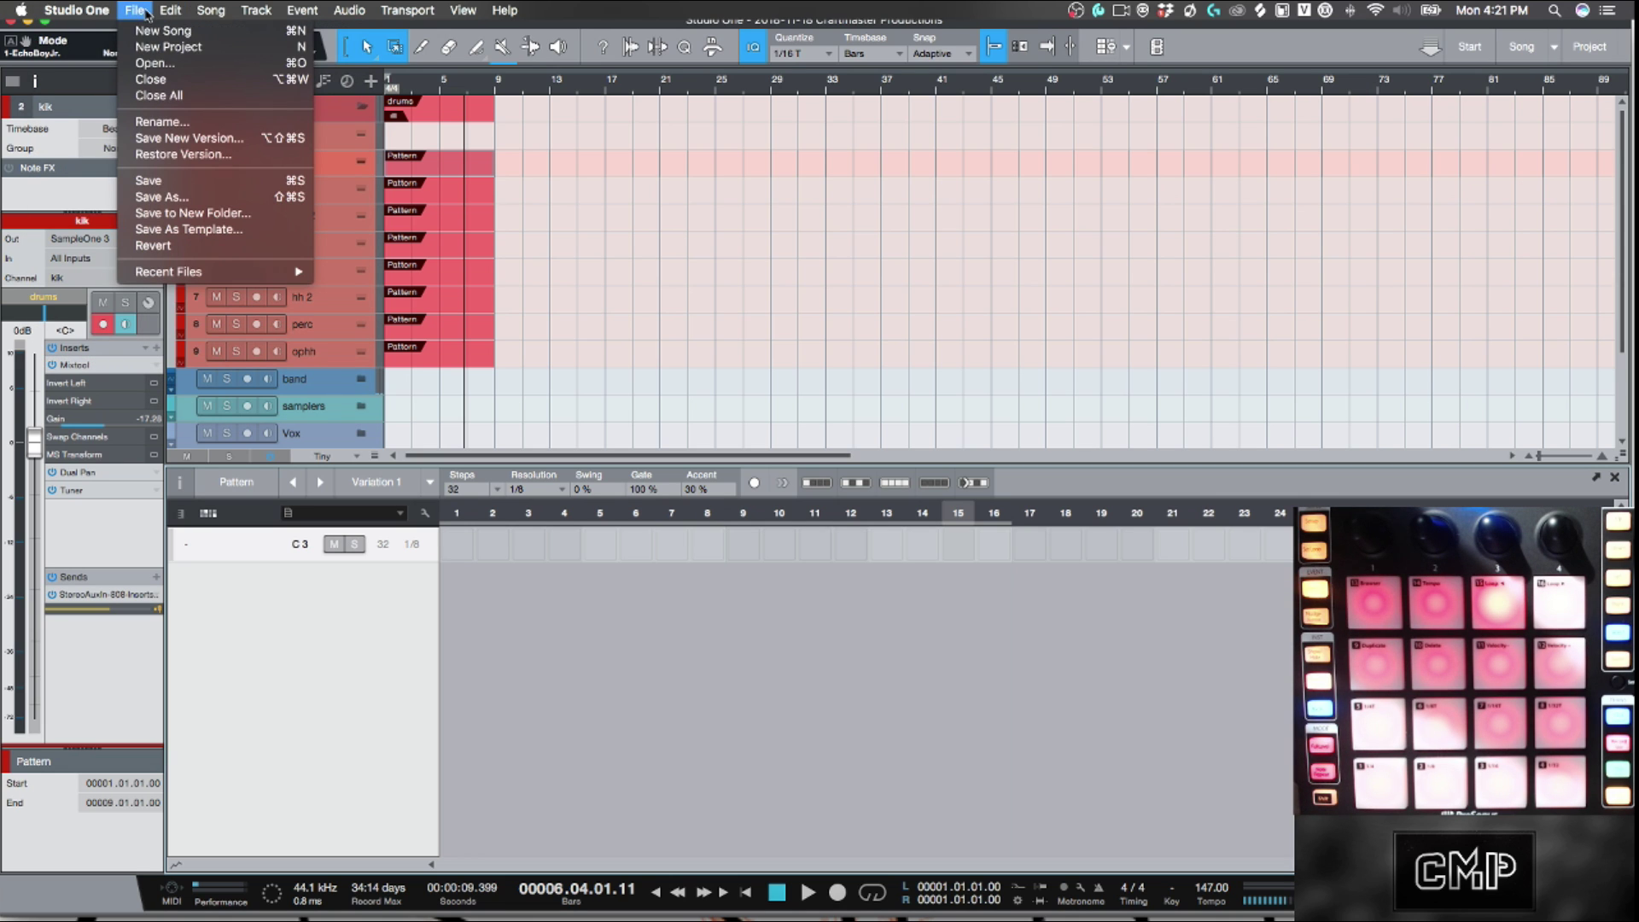
pyautogui.click(205, 230)
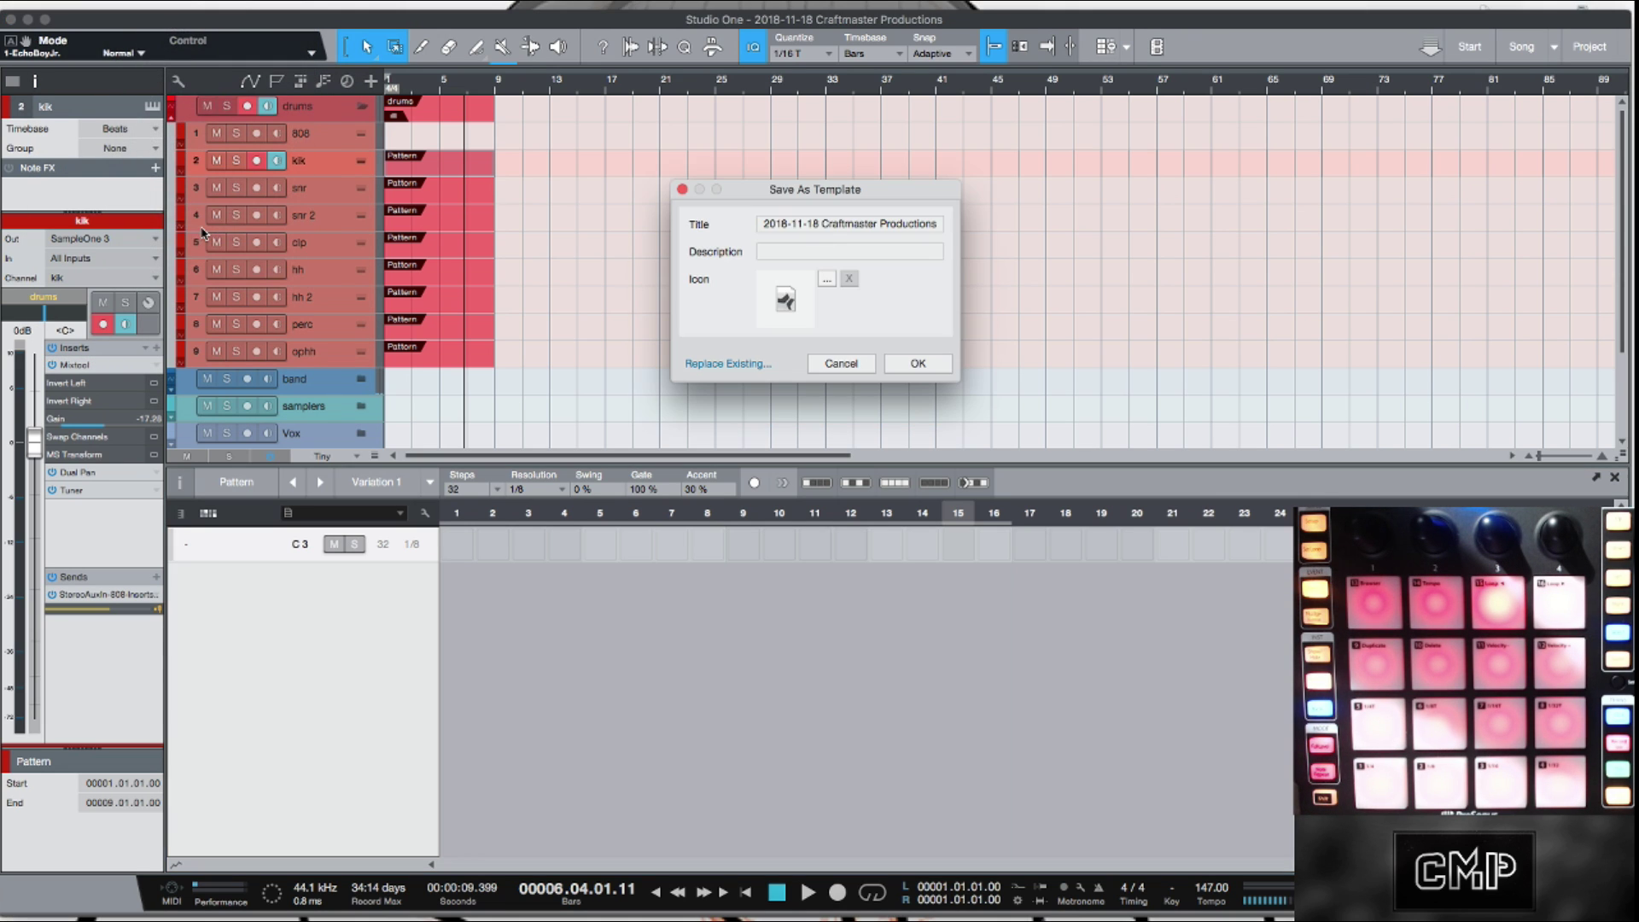
pyautogui.click(760, 363)
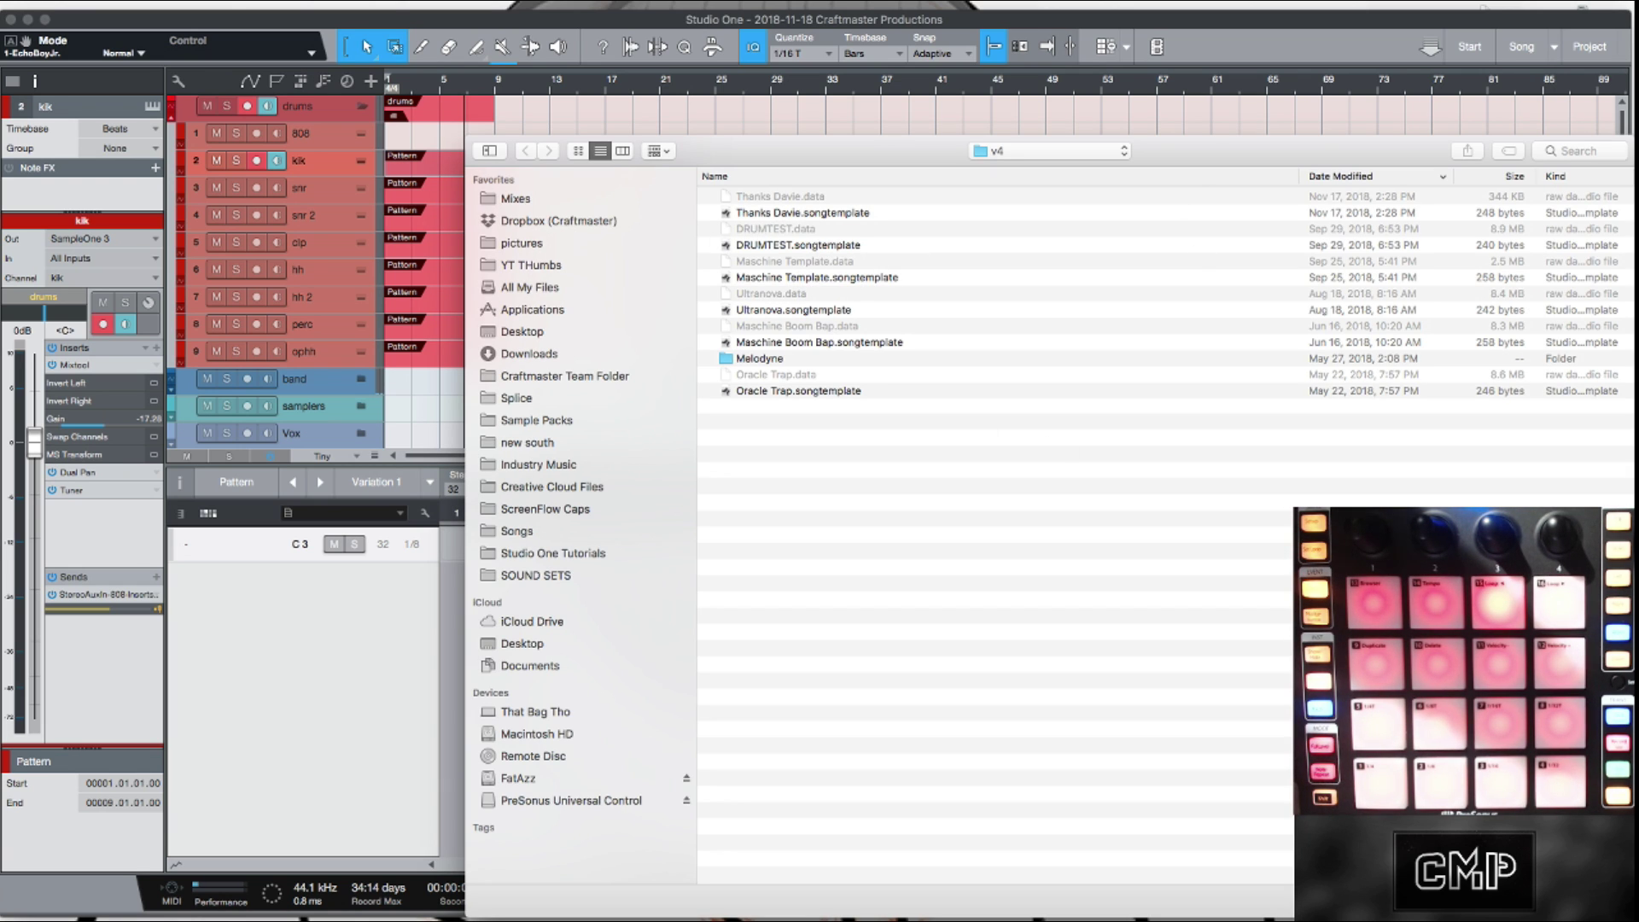
pyautogui.press('Escape')
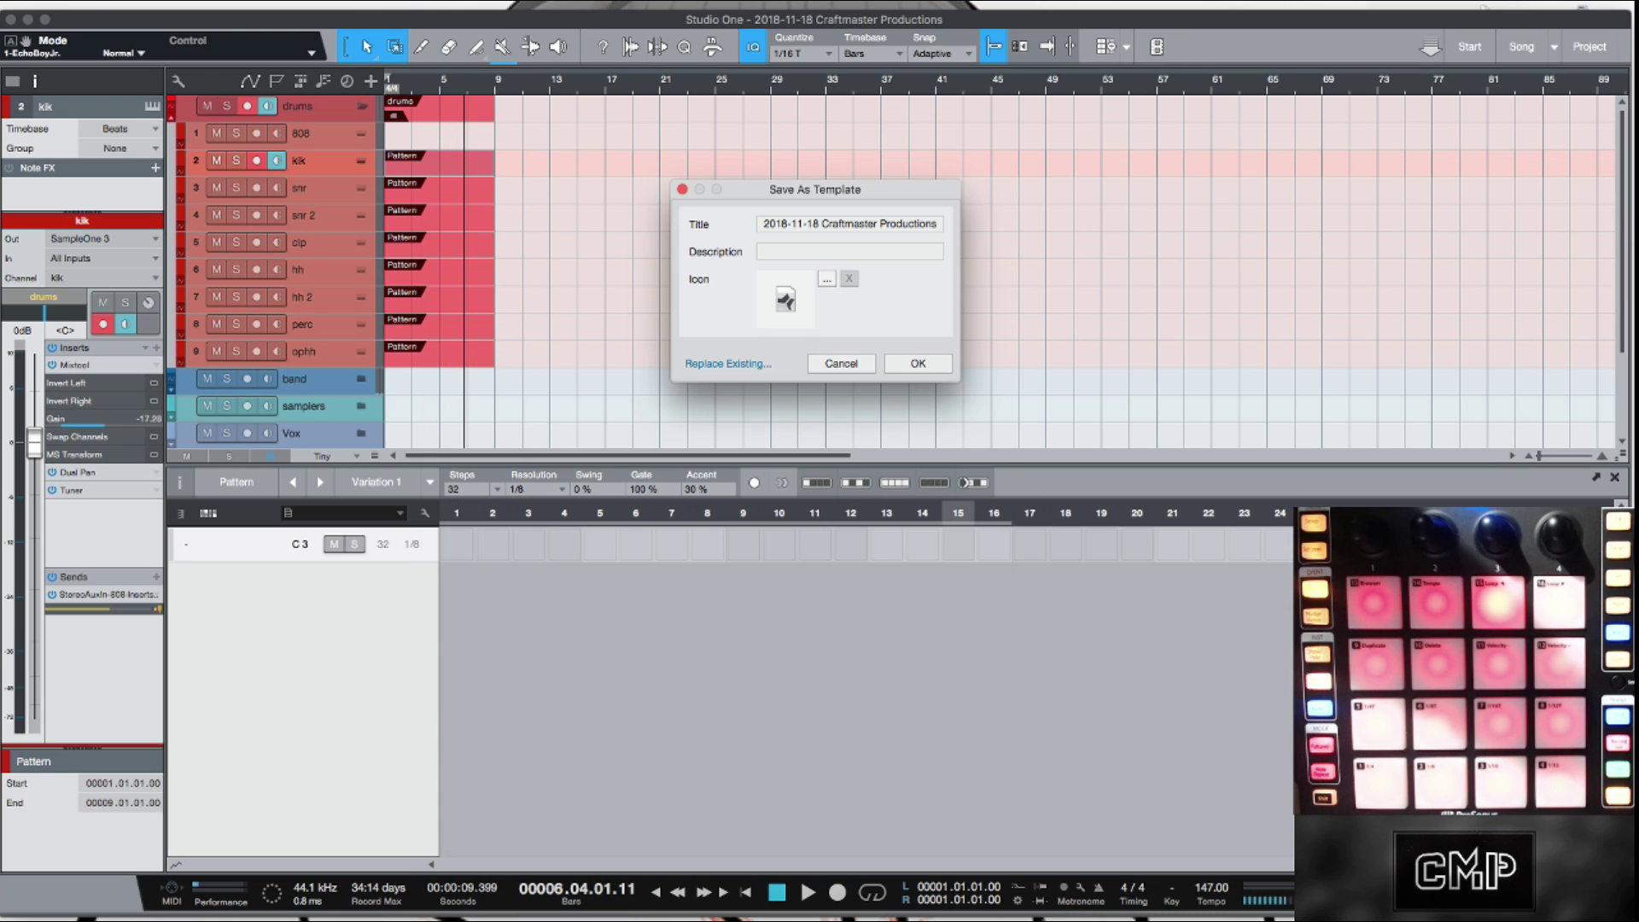
pyautogui.click(862, 368)
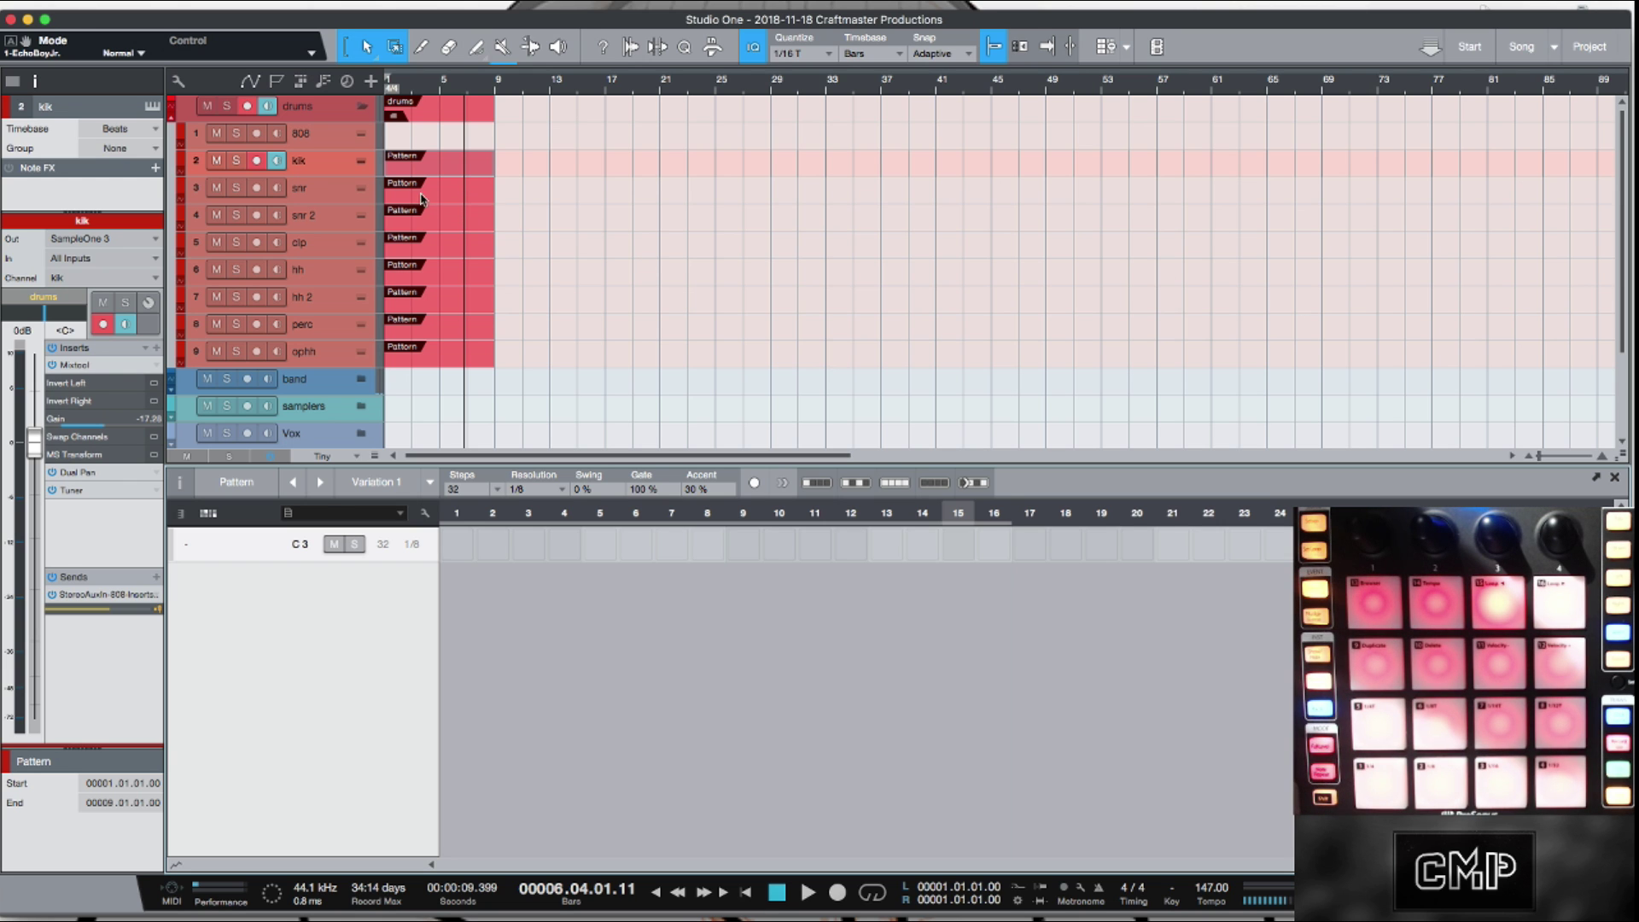
# - Open the kik track's SampleOne and load the Cassette Drums preset from the kiks folder
pyautogui.click(360, 163)
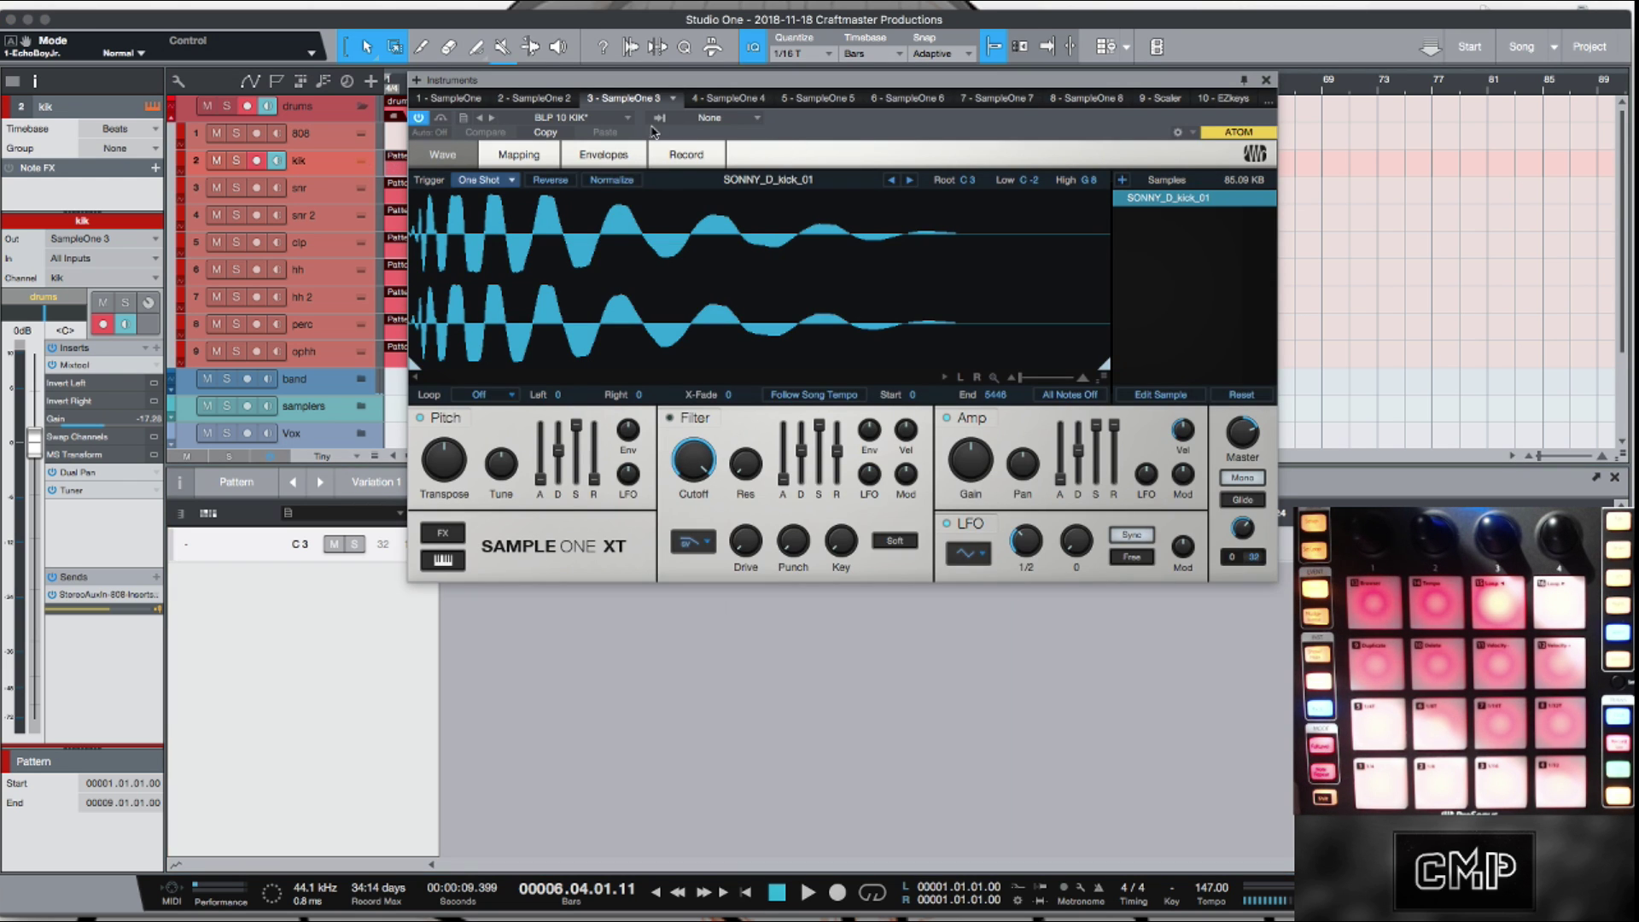
pyautogui.click(625, 119)
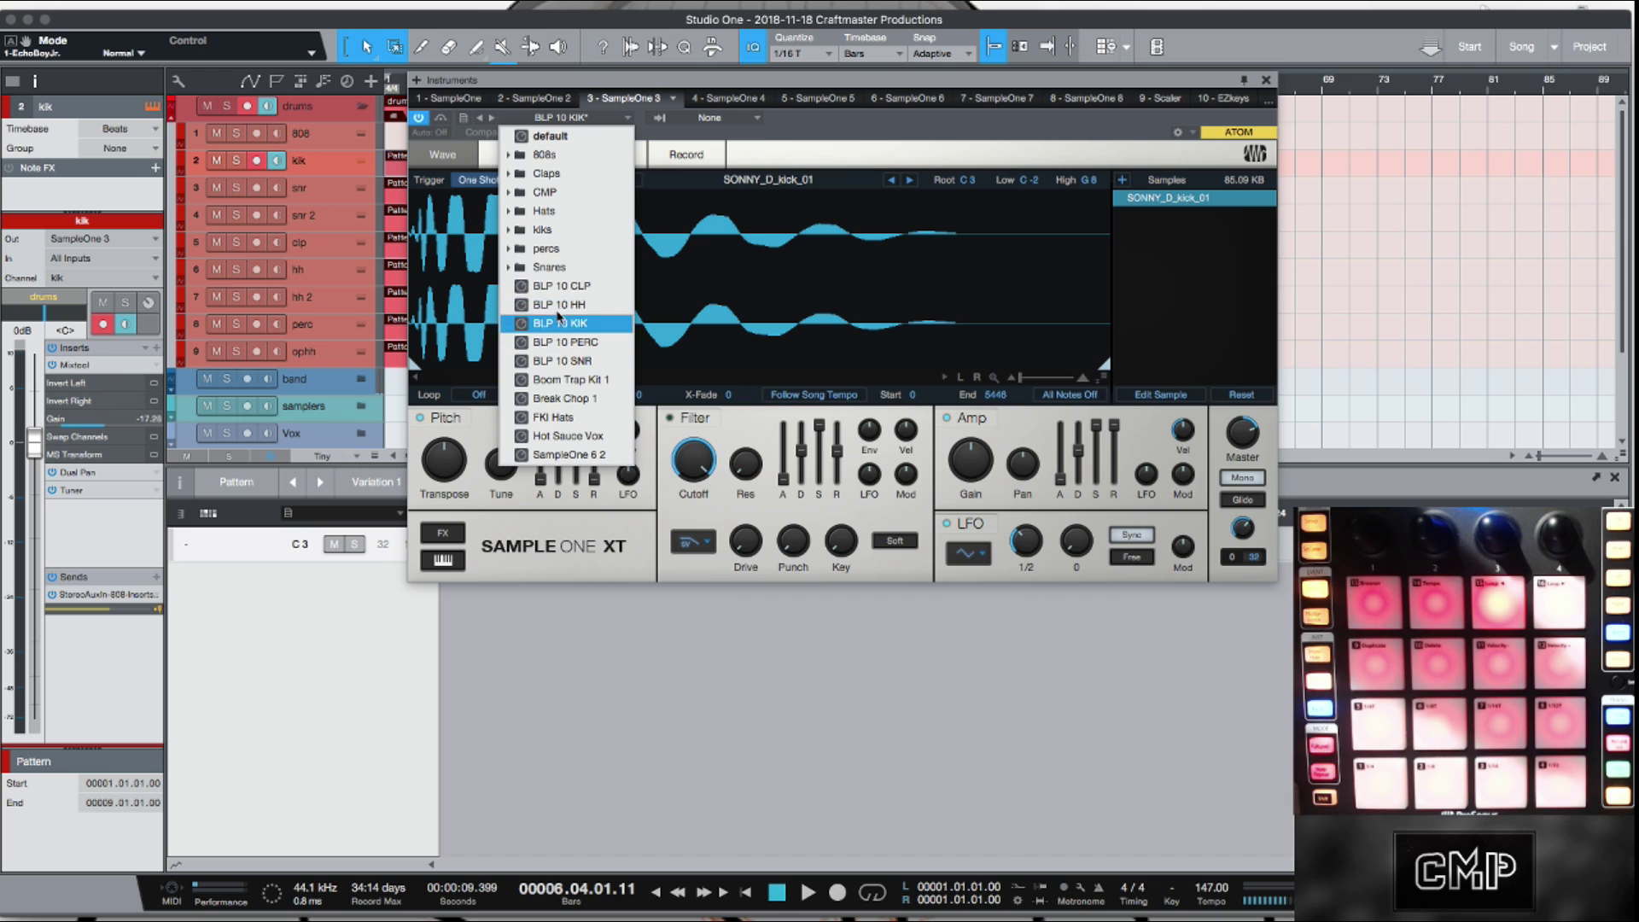
pyautogui.click(512, 211)
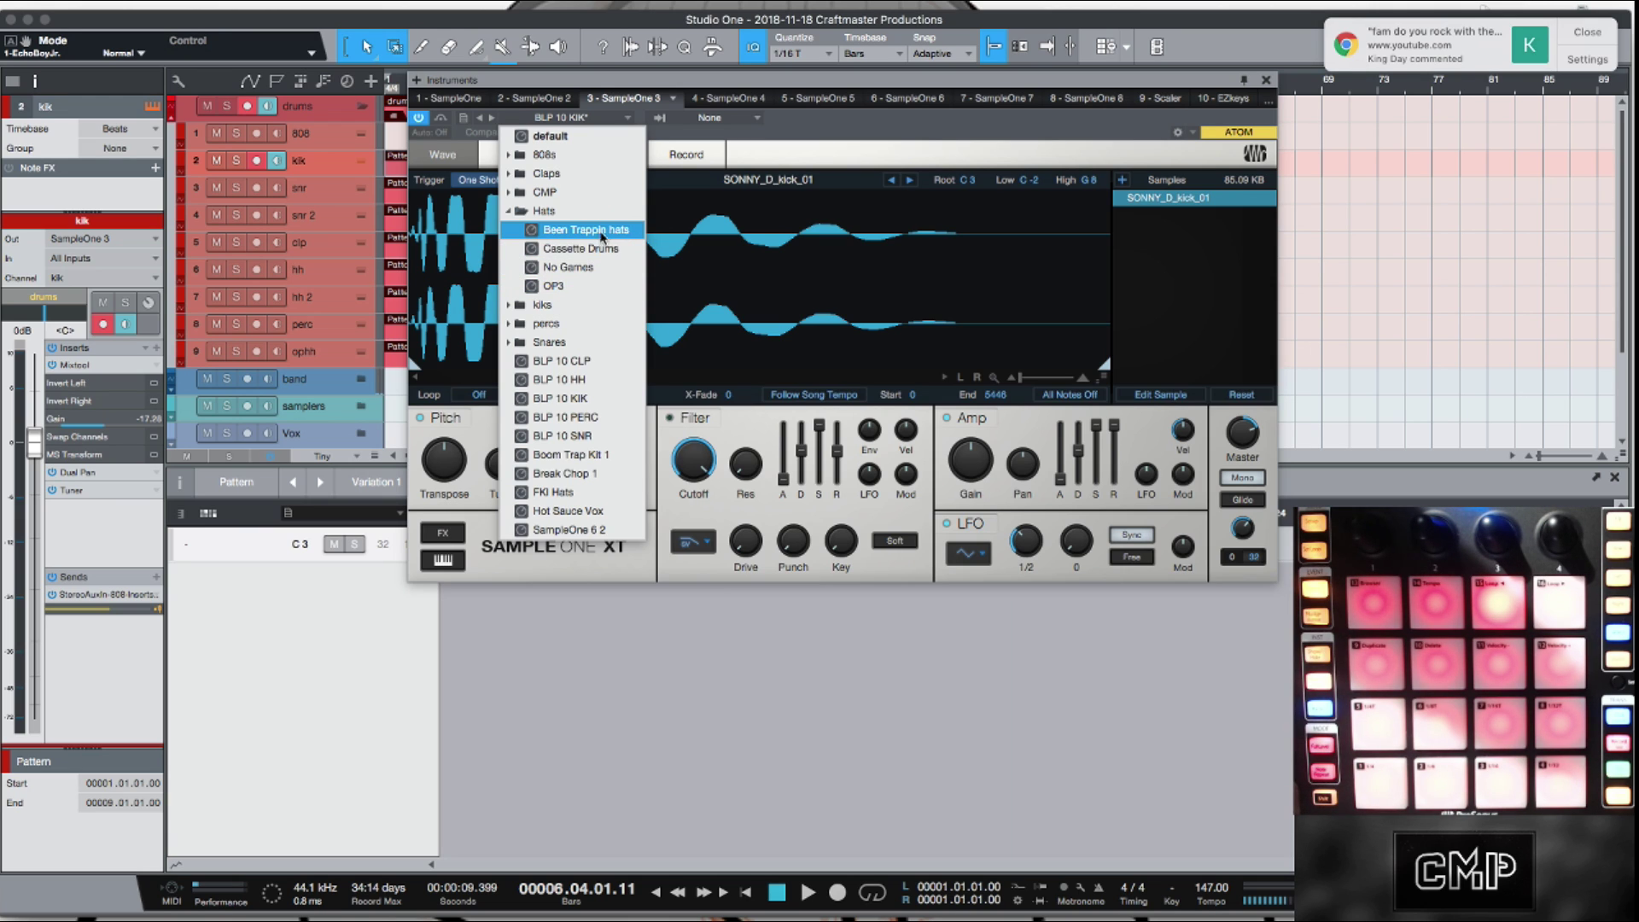
pyautogui.click(510, 210)
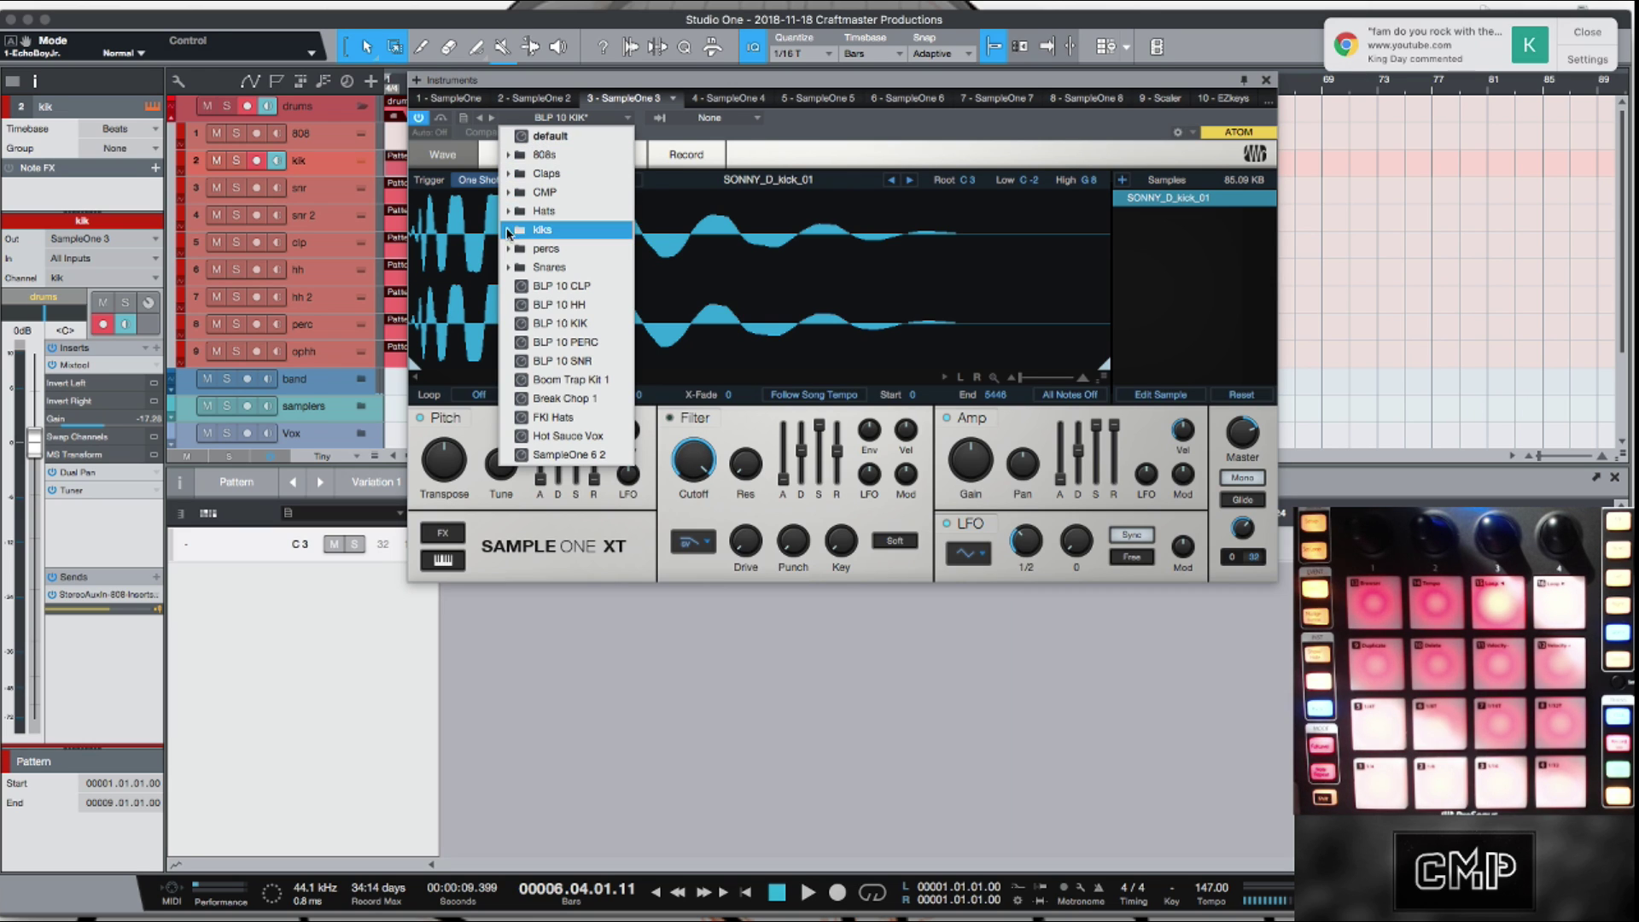
pyautogui.click(516, 230)
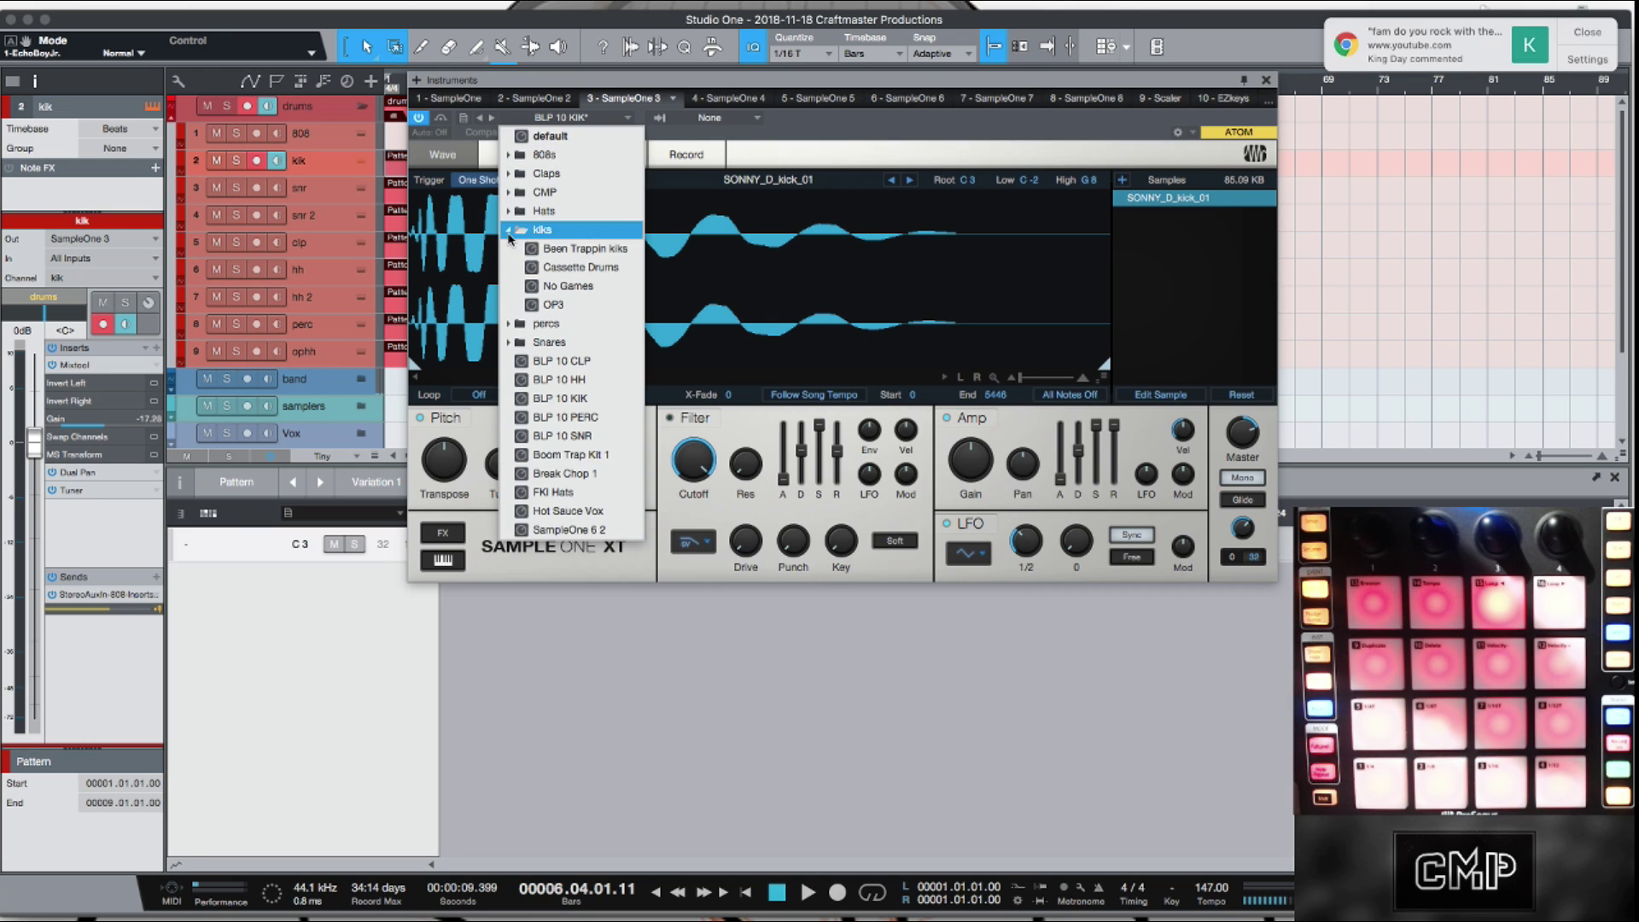
pyautogui.click(583, 268)
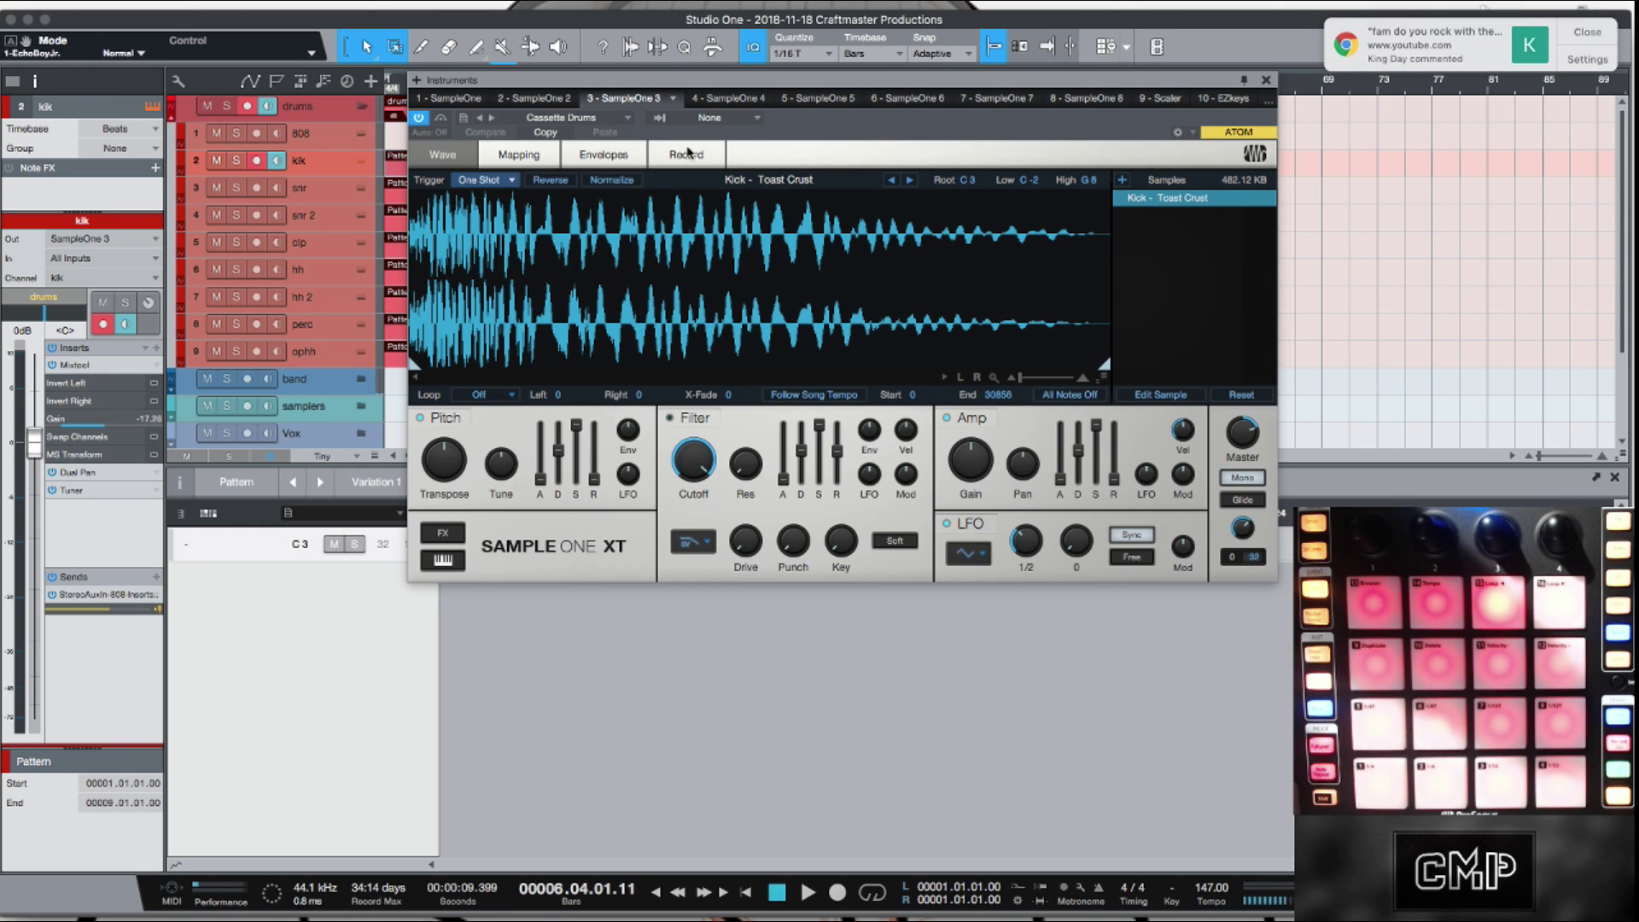
# - Step forward through the kick samples to Kick - Cans of Punch and close the kik sampler
pyautogui.click(912, 181)
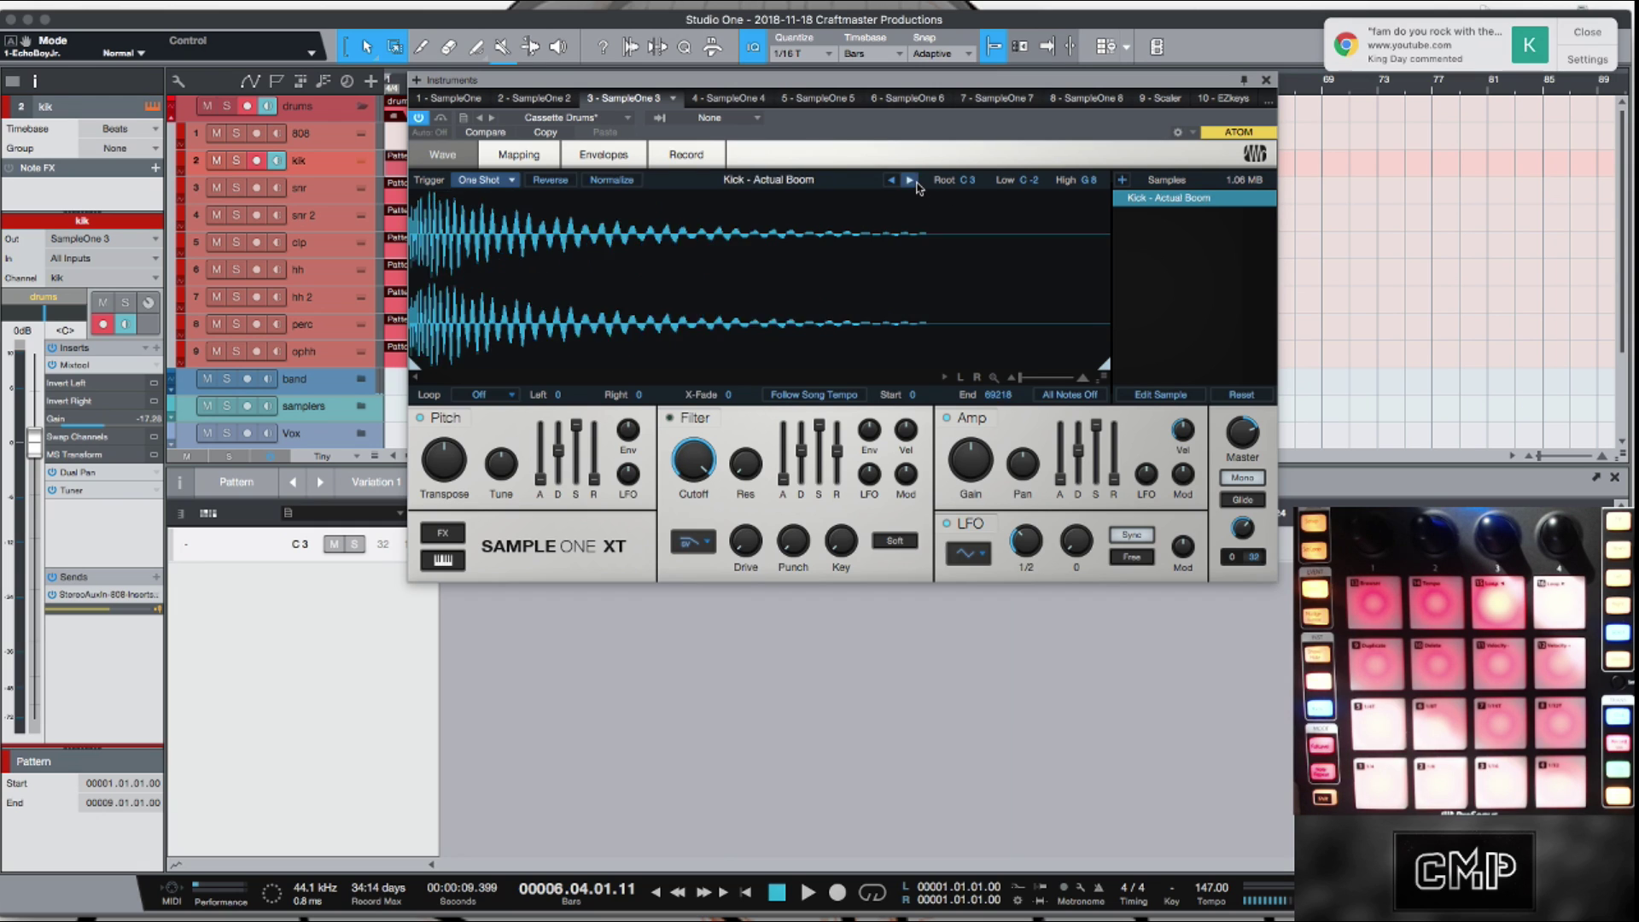
pyautogui.click(911, 181)
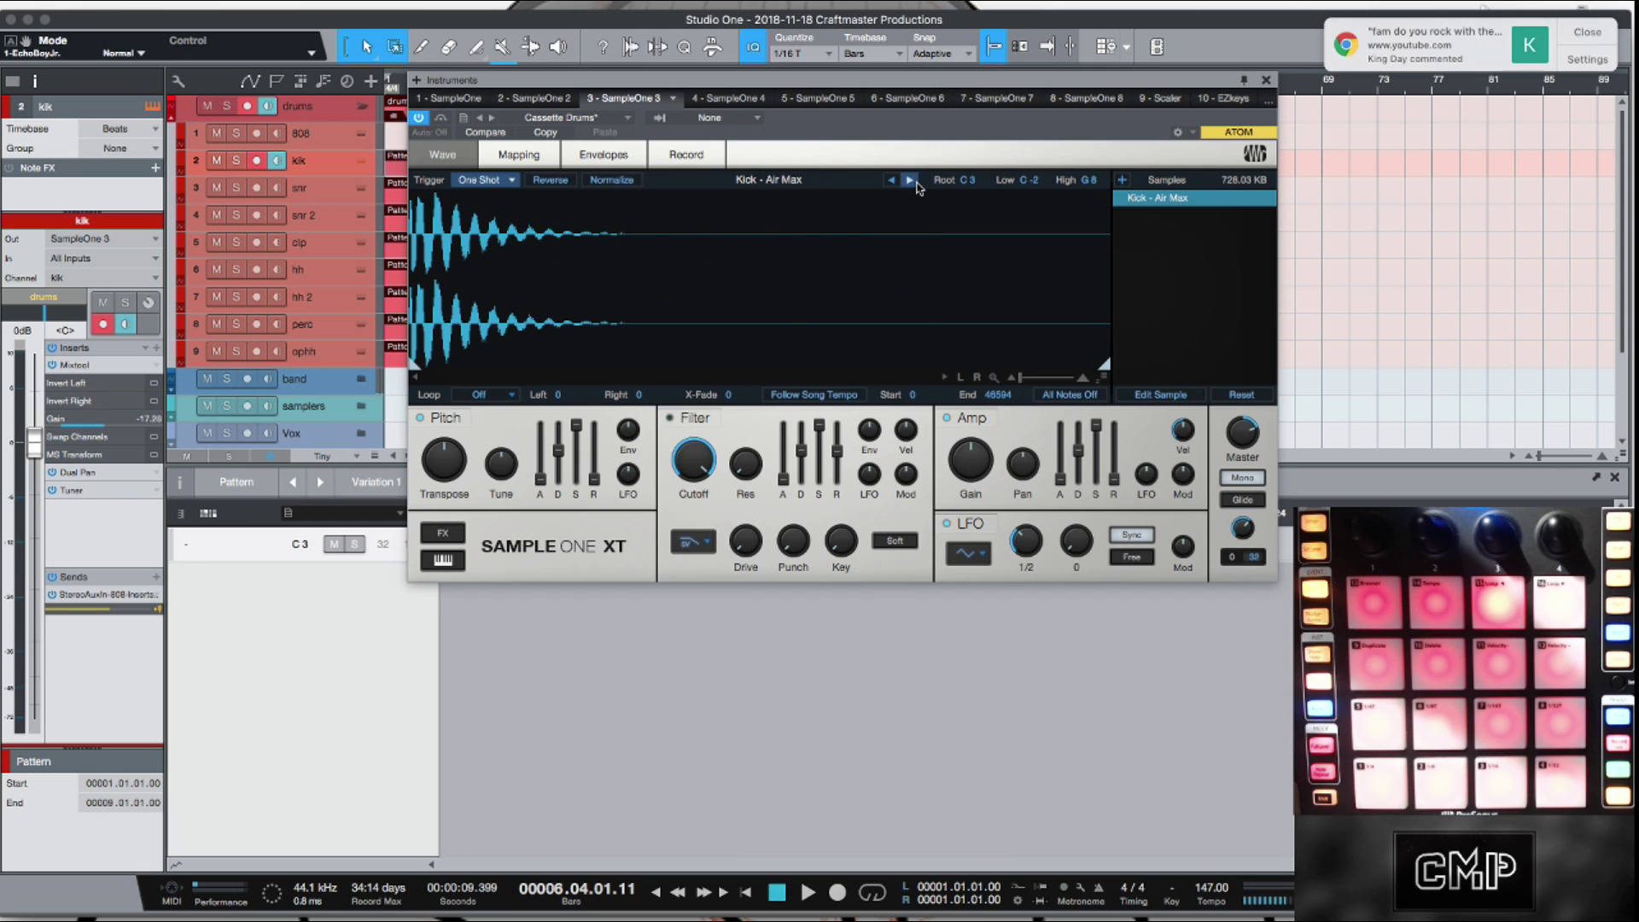
pyautogui.click(912, 181)
pyautogui.click(911, 181)
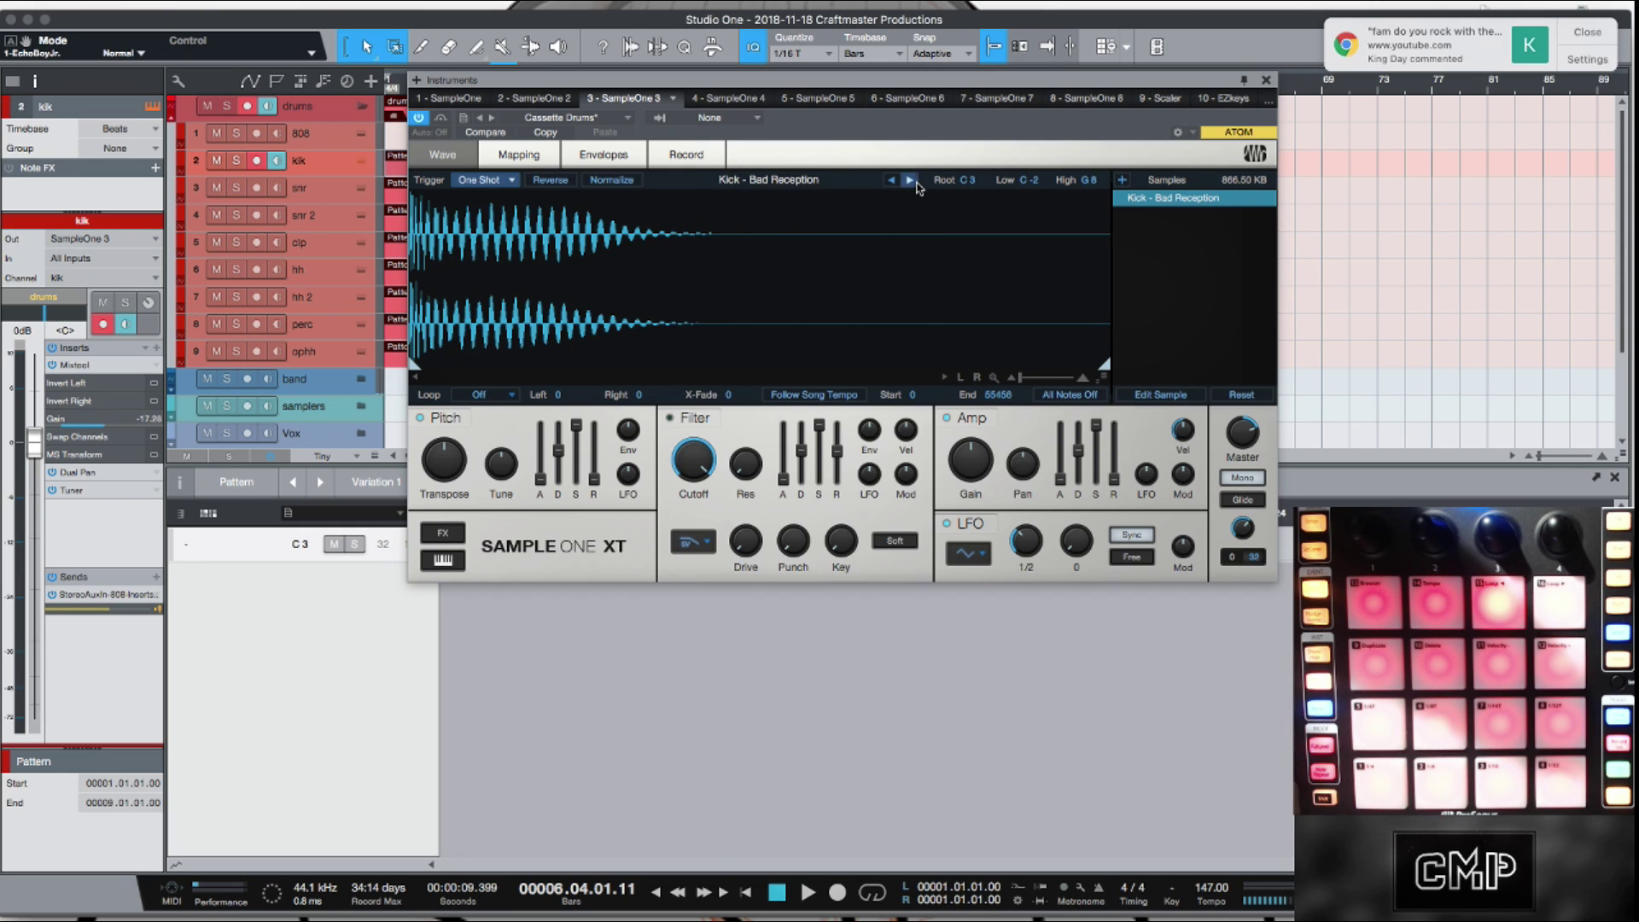
pyautogui.click(912, 181)
pyautogui.click(911, 180)
pyautogui.click(916, 184)
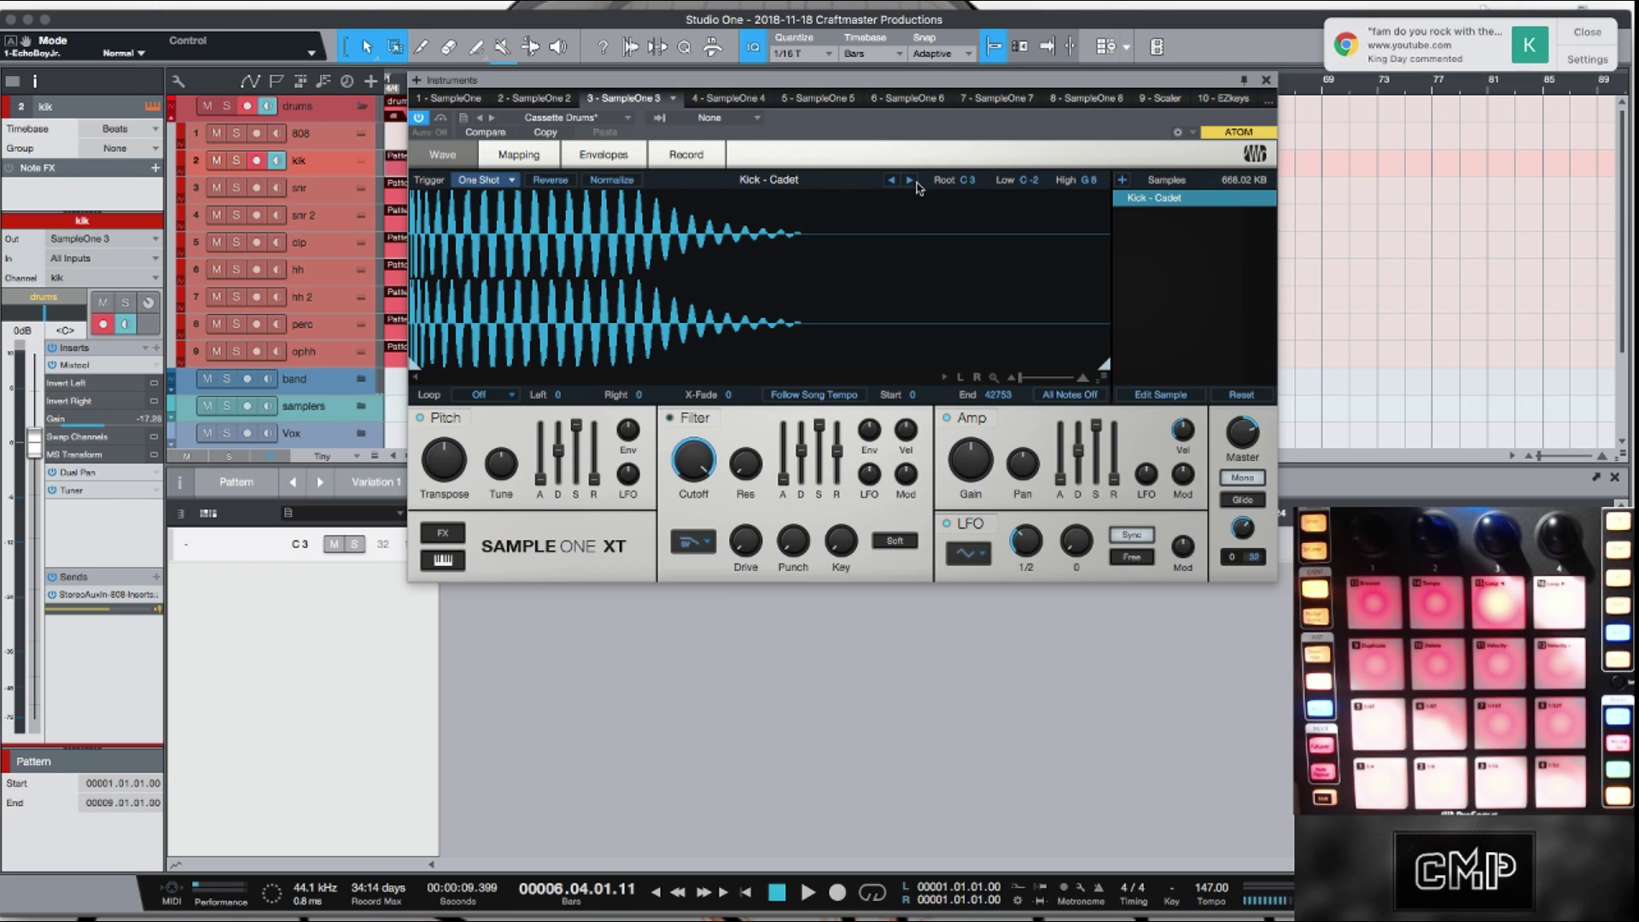
pyautogui.click(915, 184)
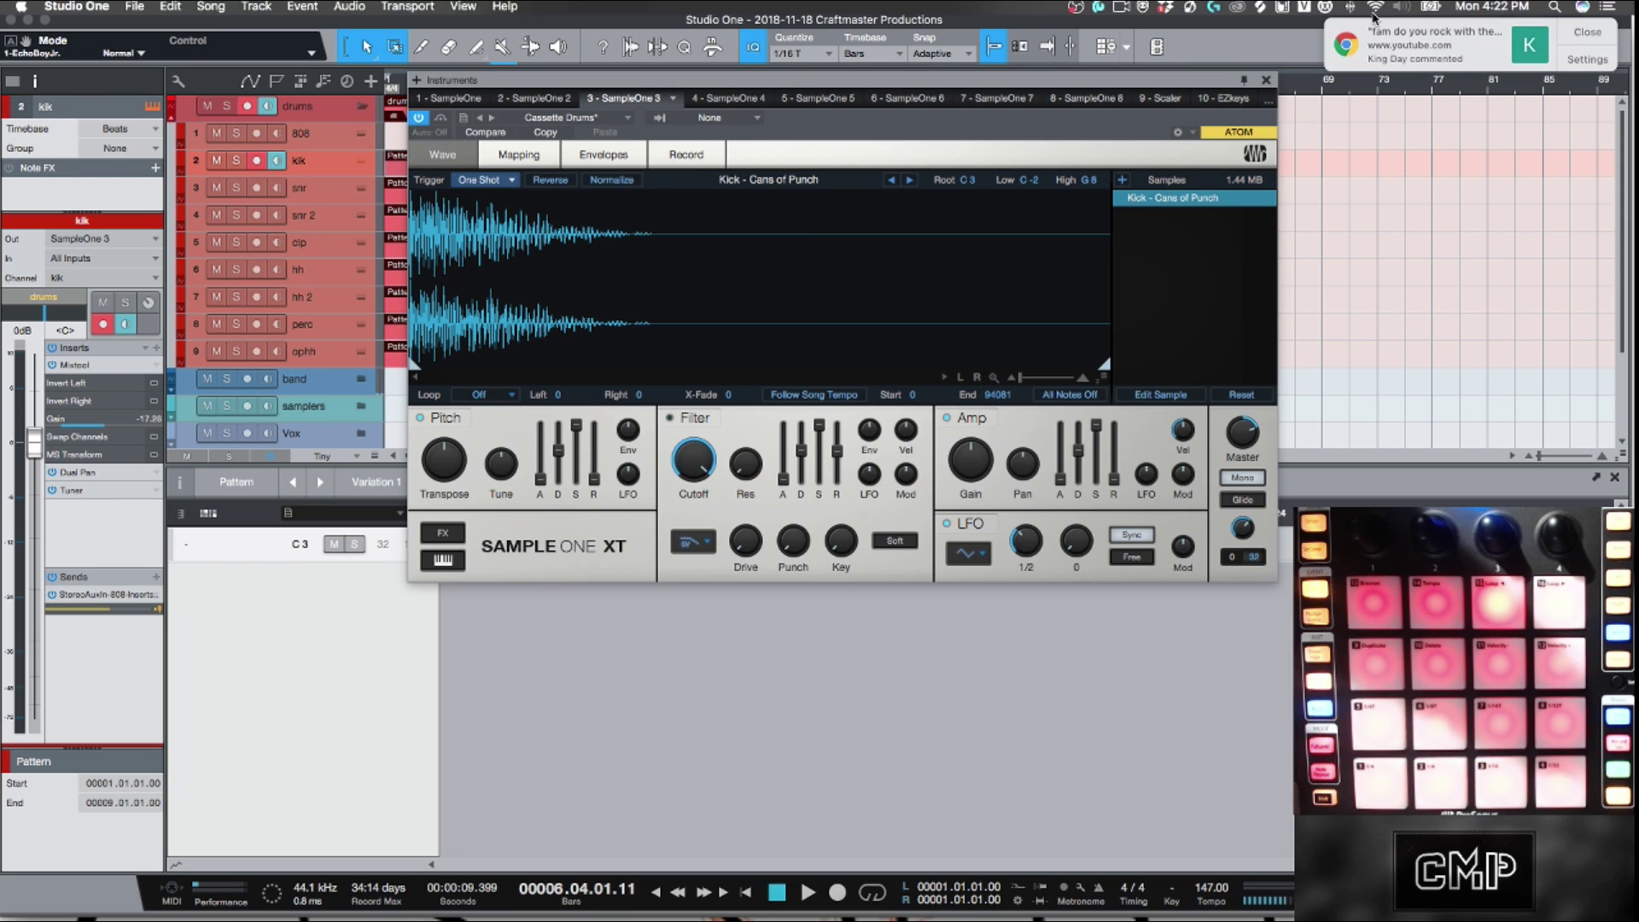
pyautogui.click(1266, 80)
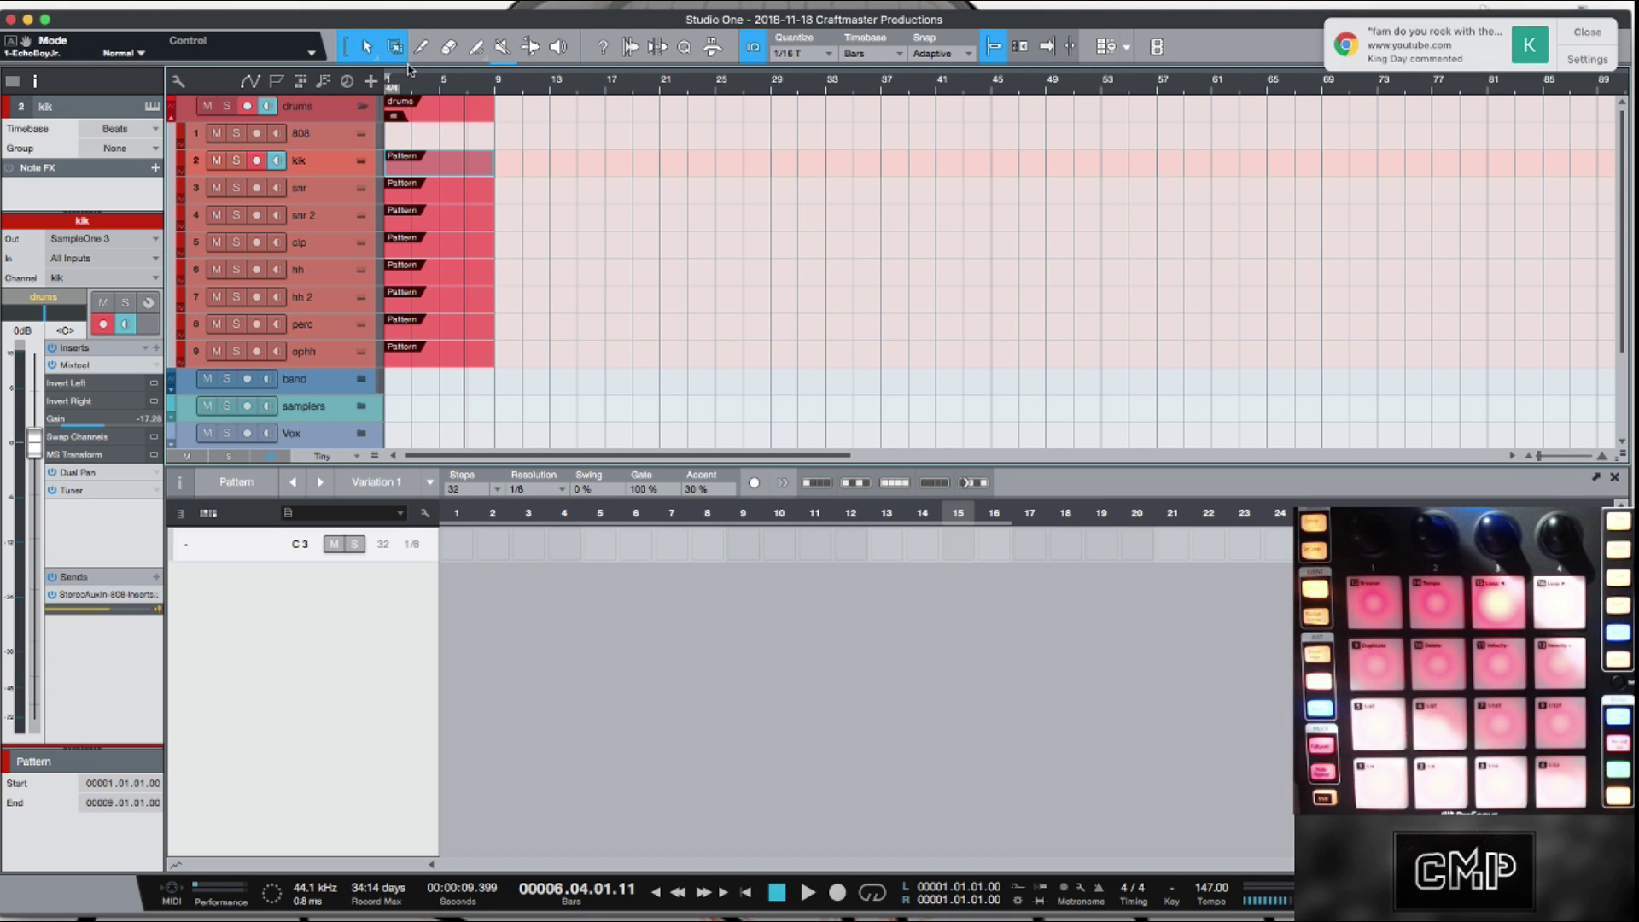
# - Set the loop range over the drum patterns from bar 1 to bar 9 and deselect the kik pattern
pyautogui.moveTo(390, 80); pyautogui.dragTo(493, 101)
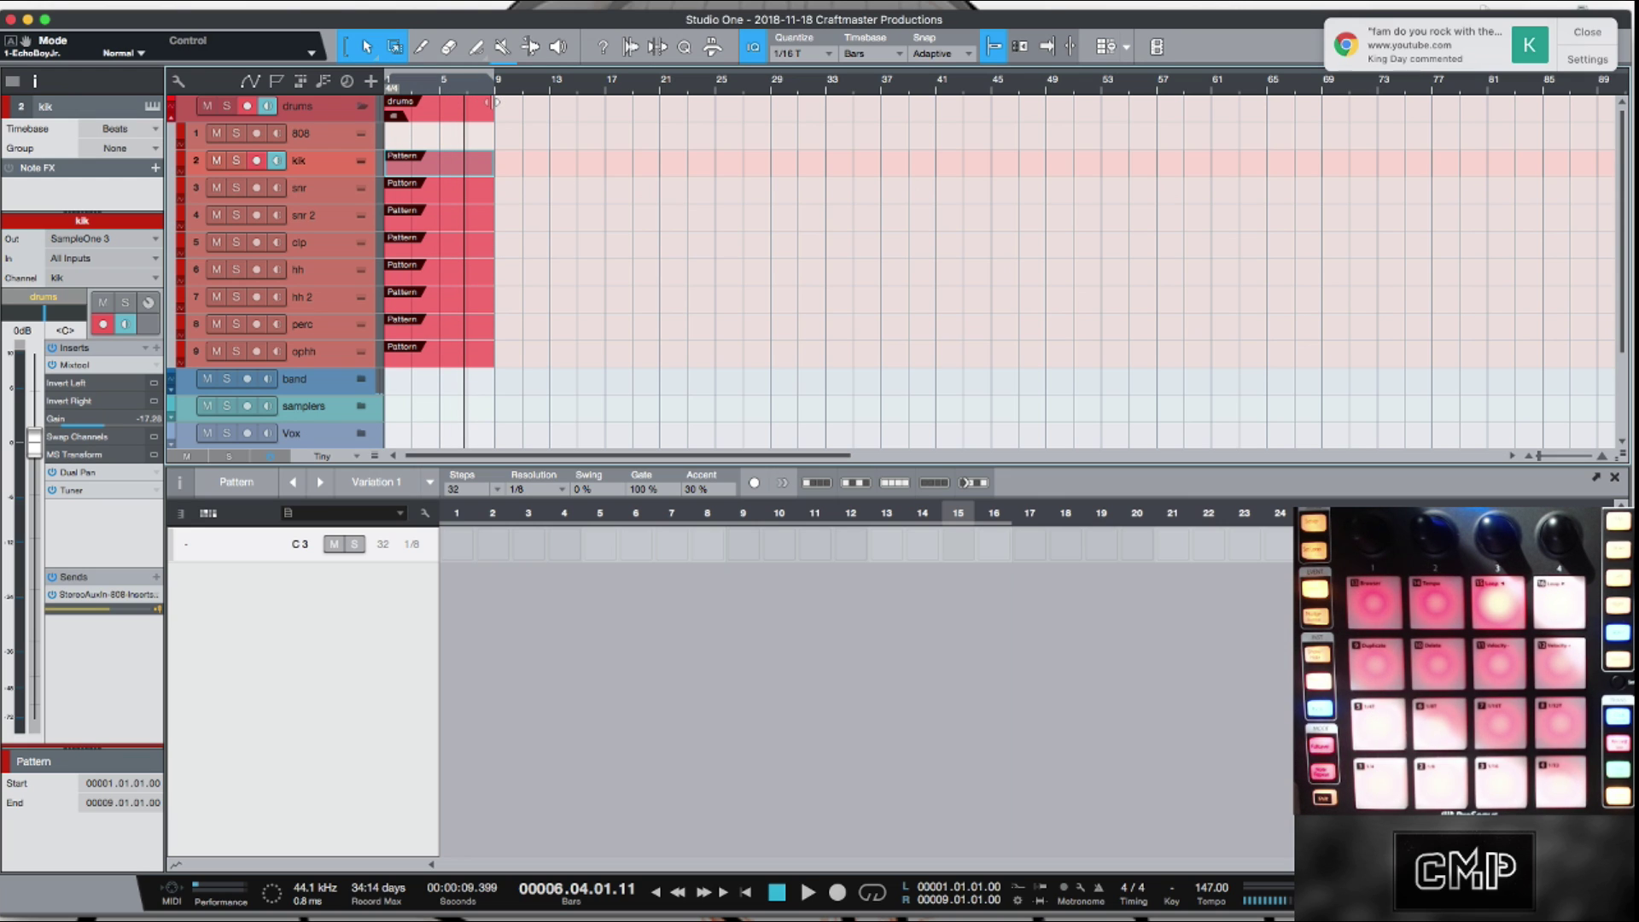
pyautogui.click(563, 186)
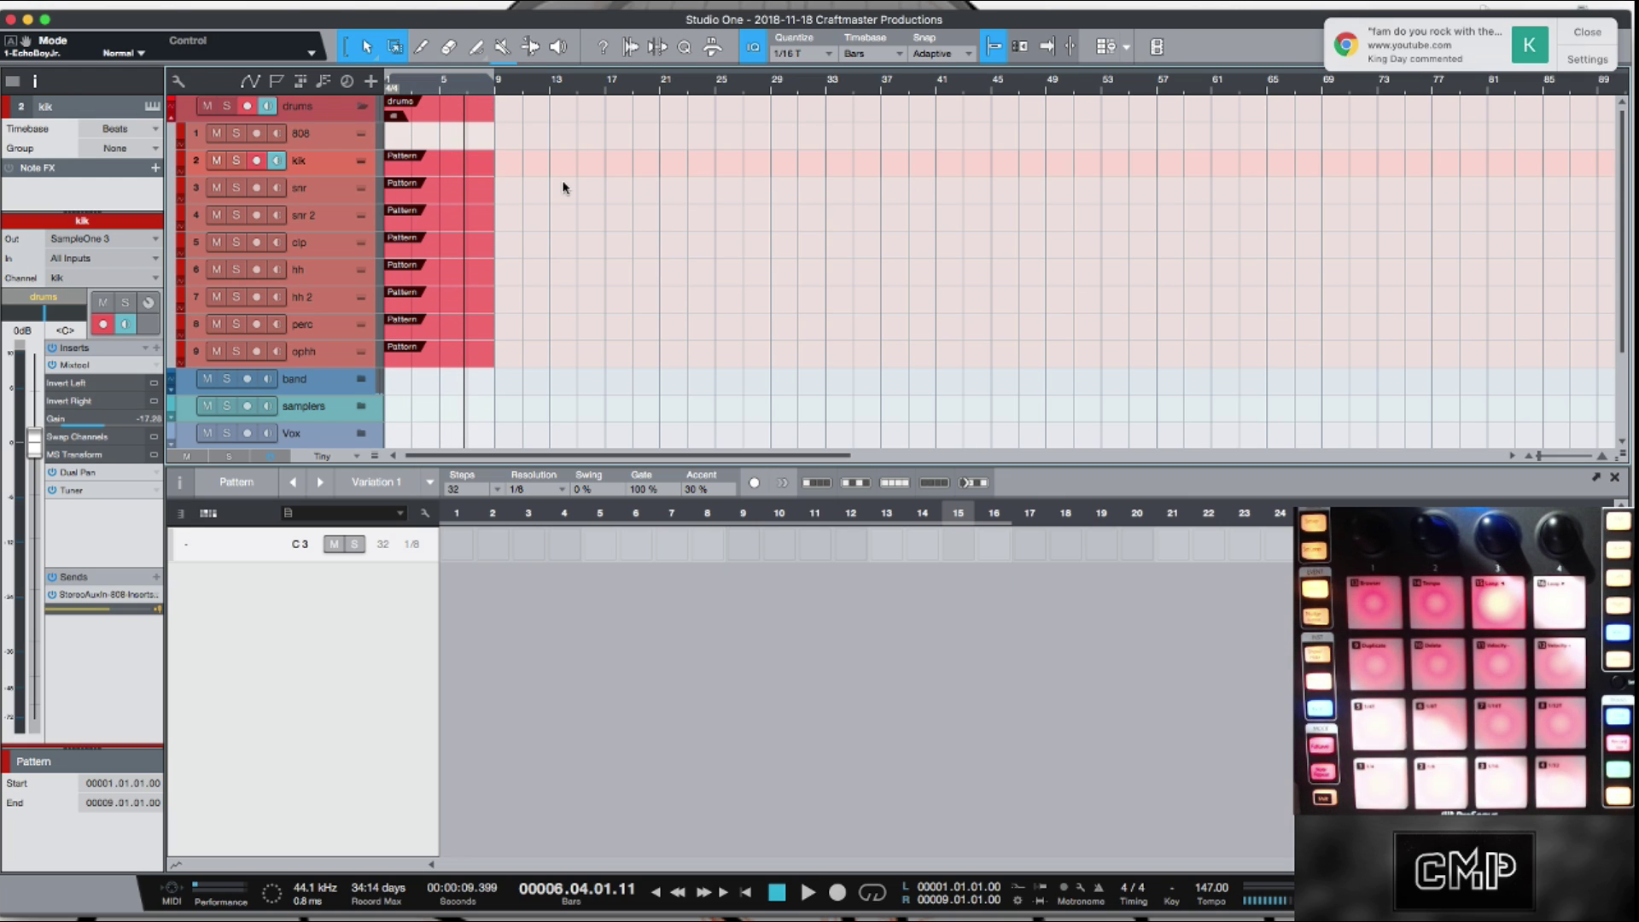
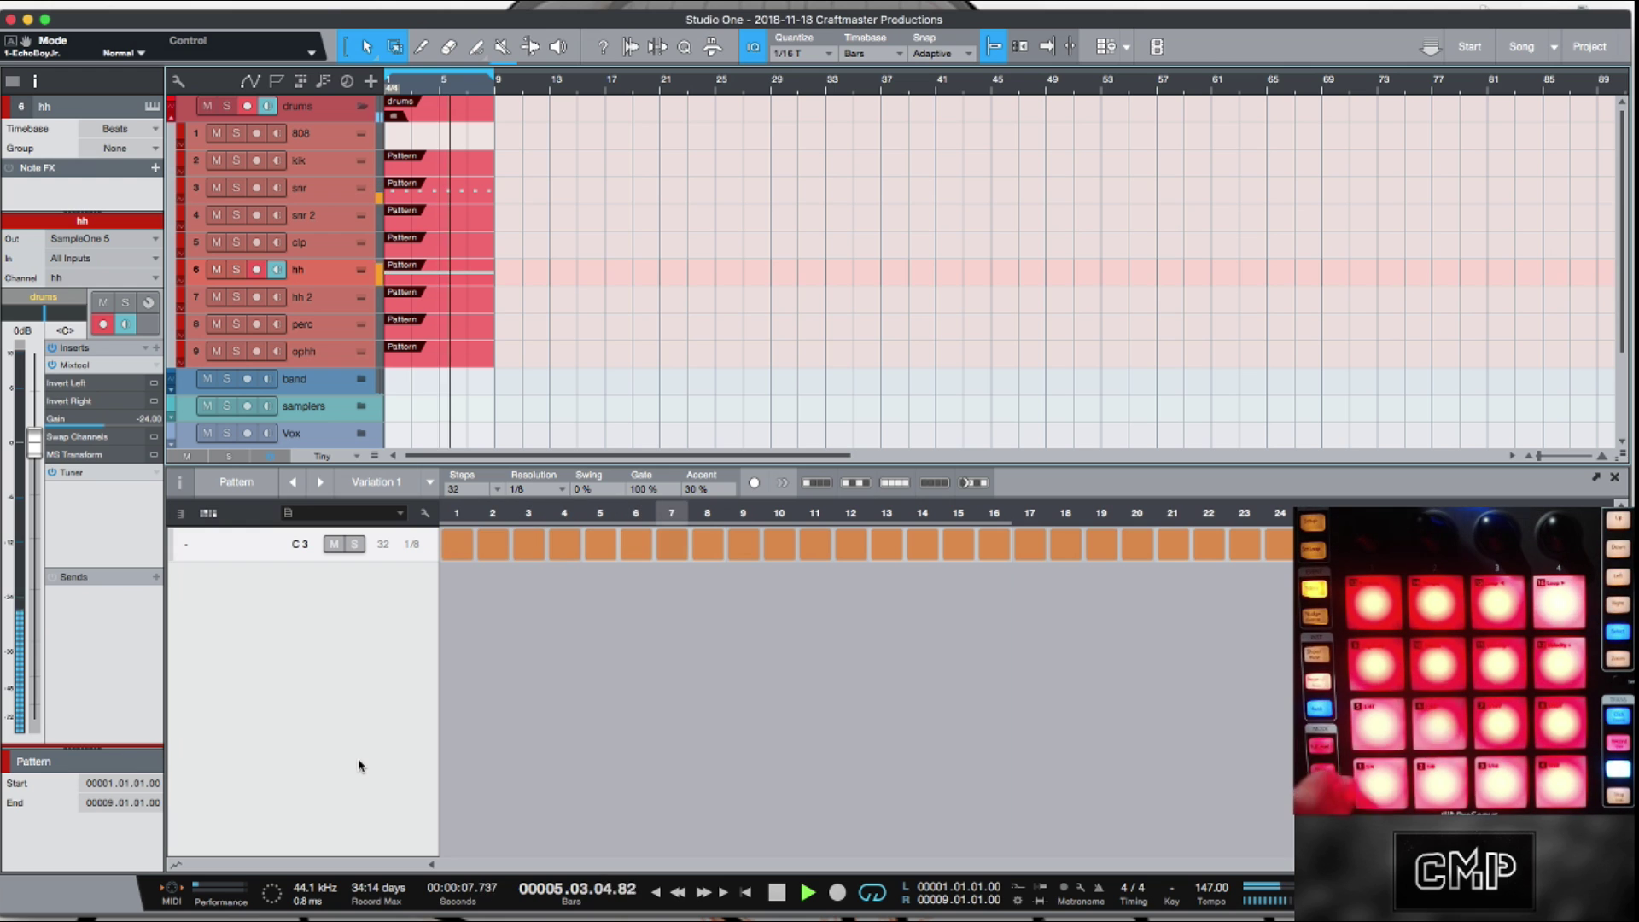
# - Show the Repeat lane below the hh pattern and adjust the number of repeats on step 17
pyautogui.press('a')
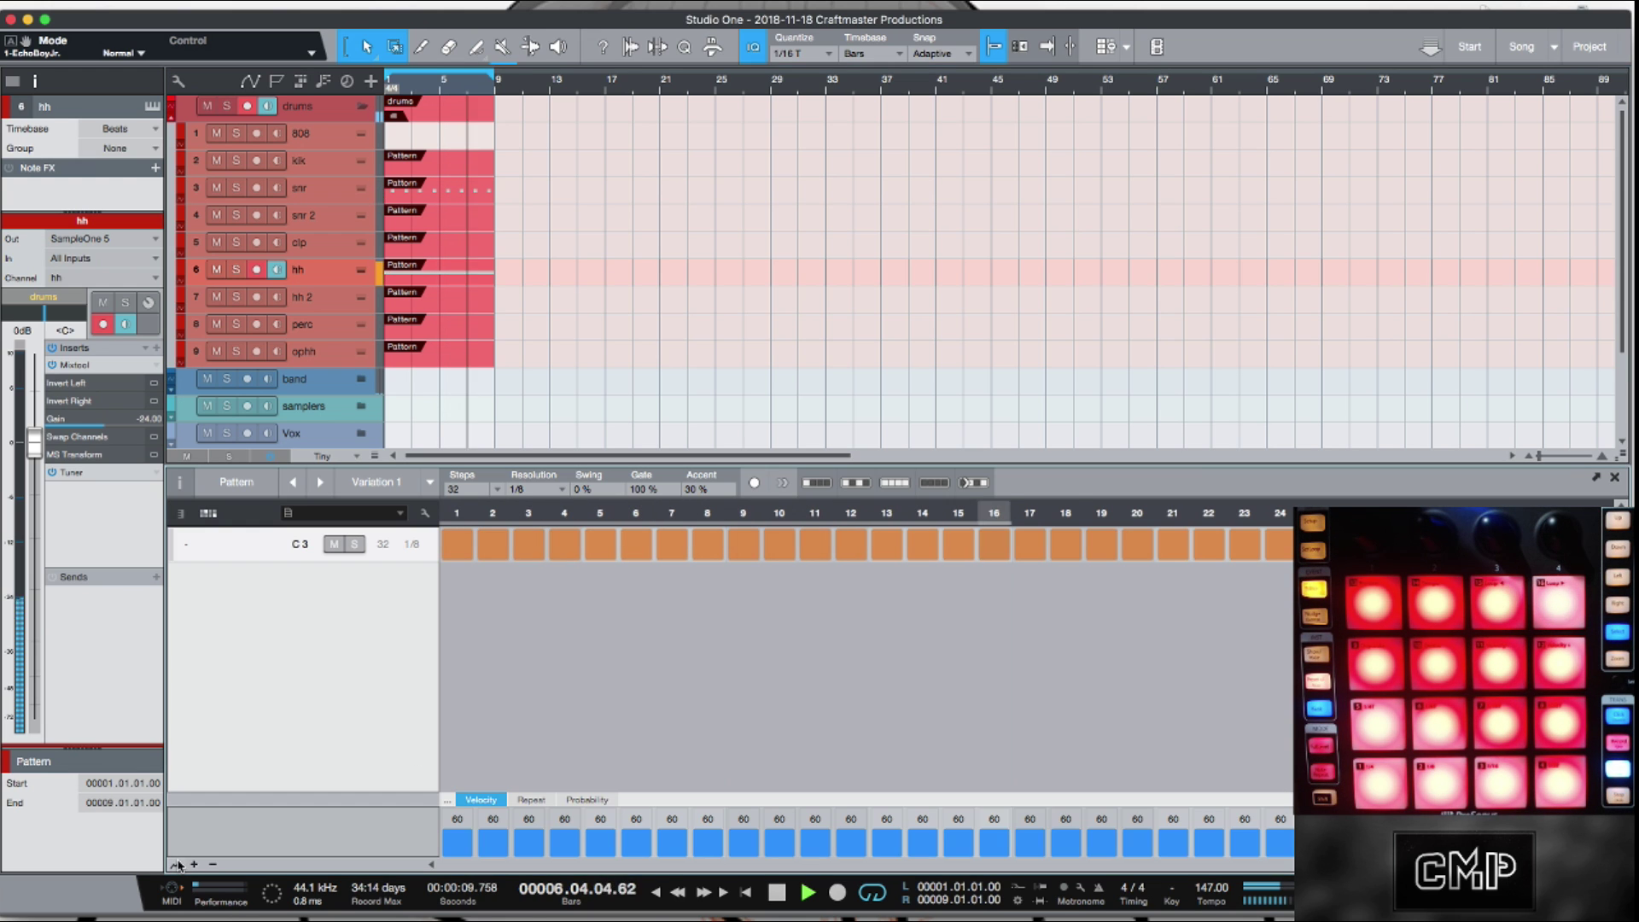
pyautogui.click(531, 800)
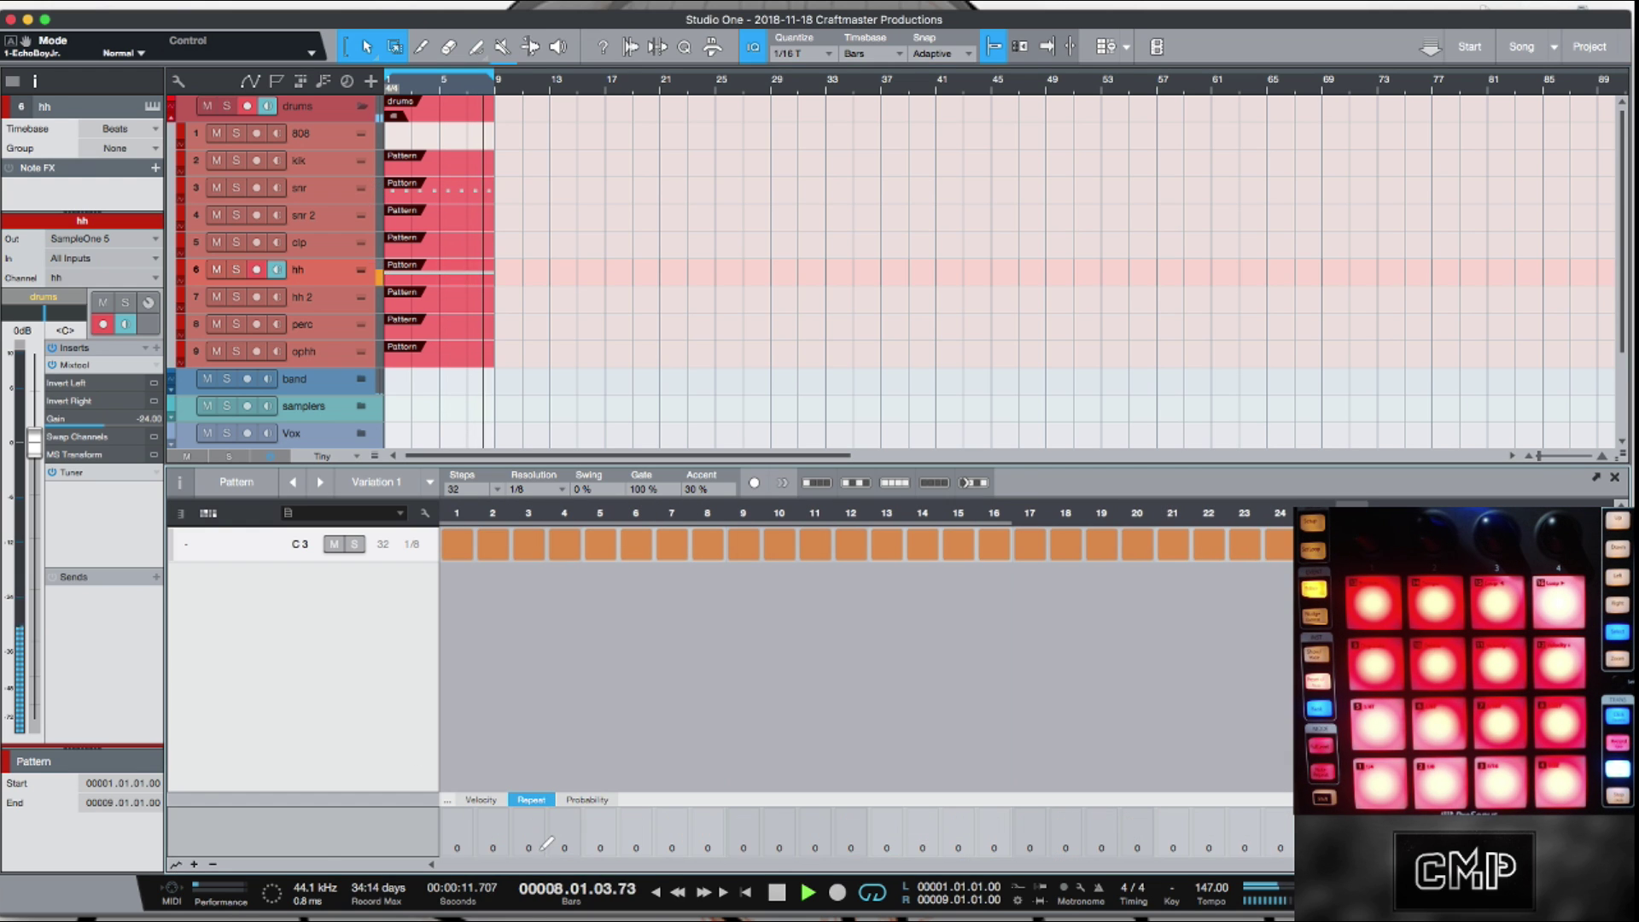
pyautogui.moveTo(1029, 845); pyautogui.dragTo(1041, 734)
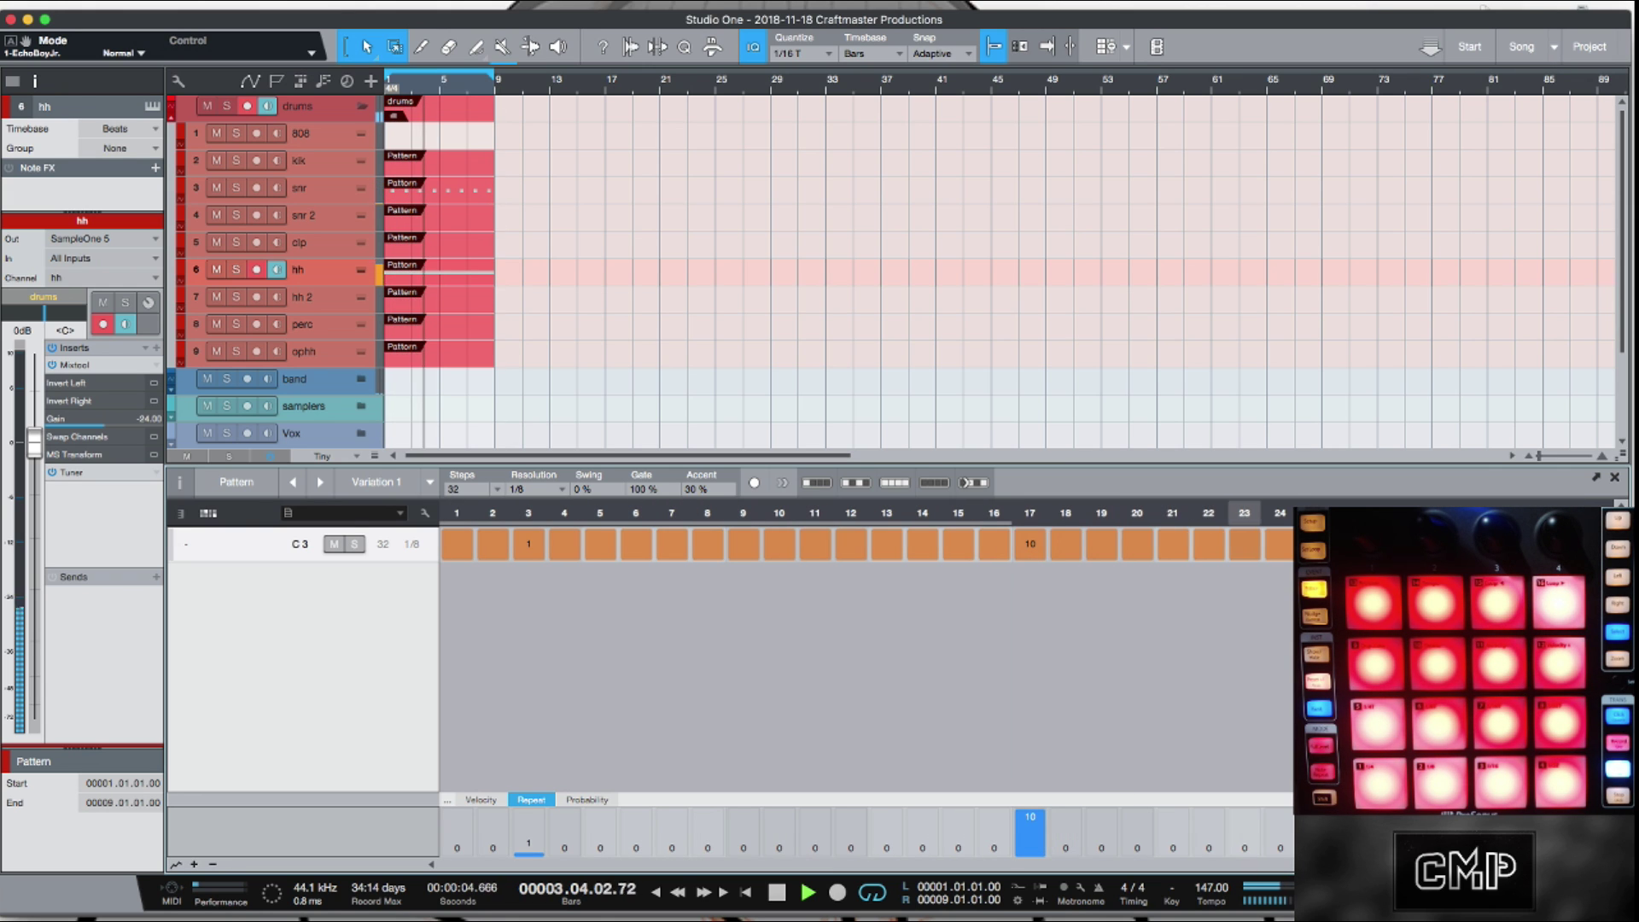
pyautogui.moveTo(1043, 823); pyautogui.dragTo(1033, 831)
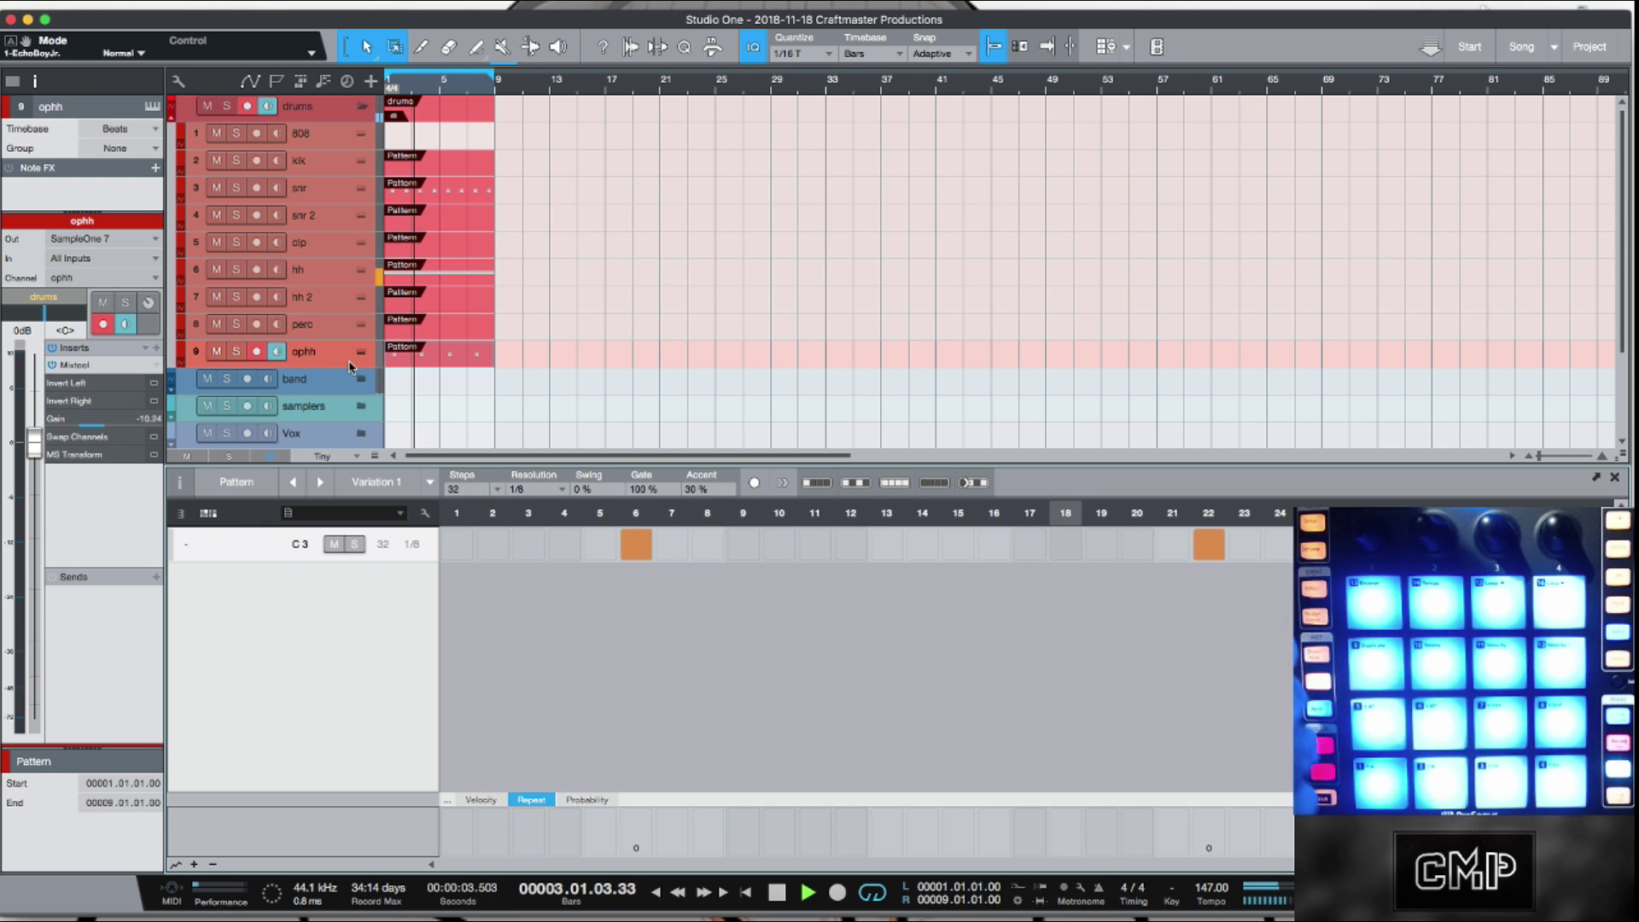
# - Move up through the drum tracks from ophh to the 808 track
pyautogui.press('Up')
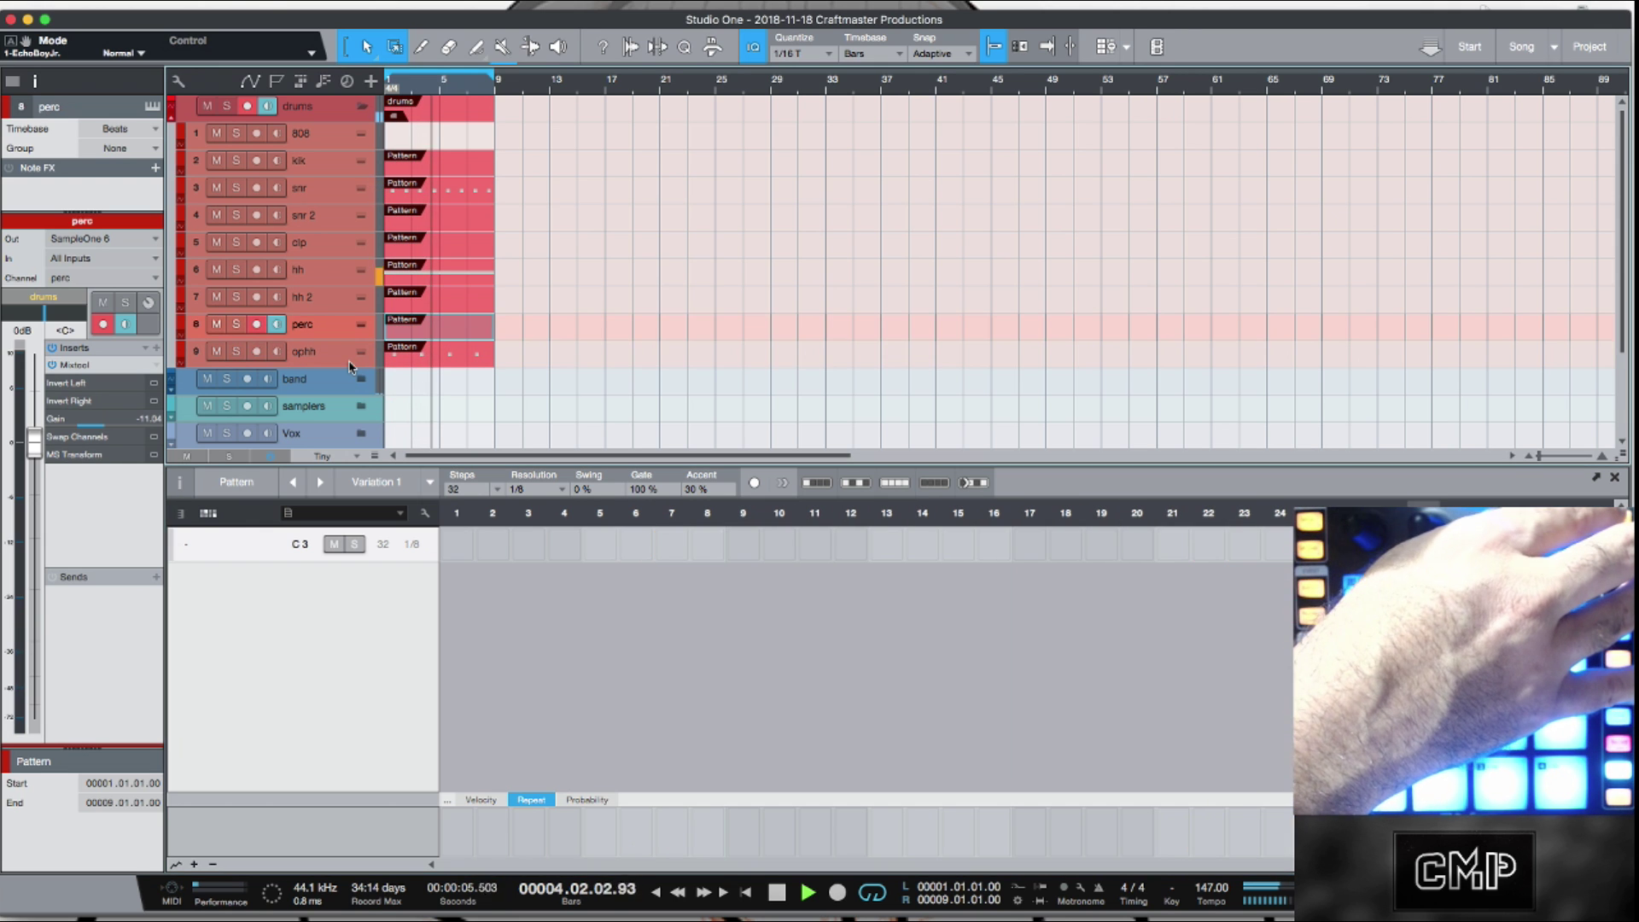
pyautogui.press('Up')
pyautogui.press('Up')
pyautogui.press('Up')
pyautogui.press('Up')
pyautogui.press('Up')
pyautogui.press('Up')
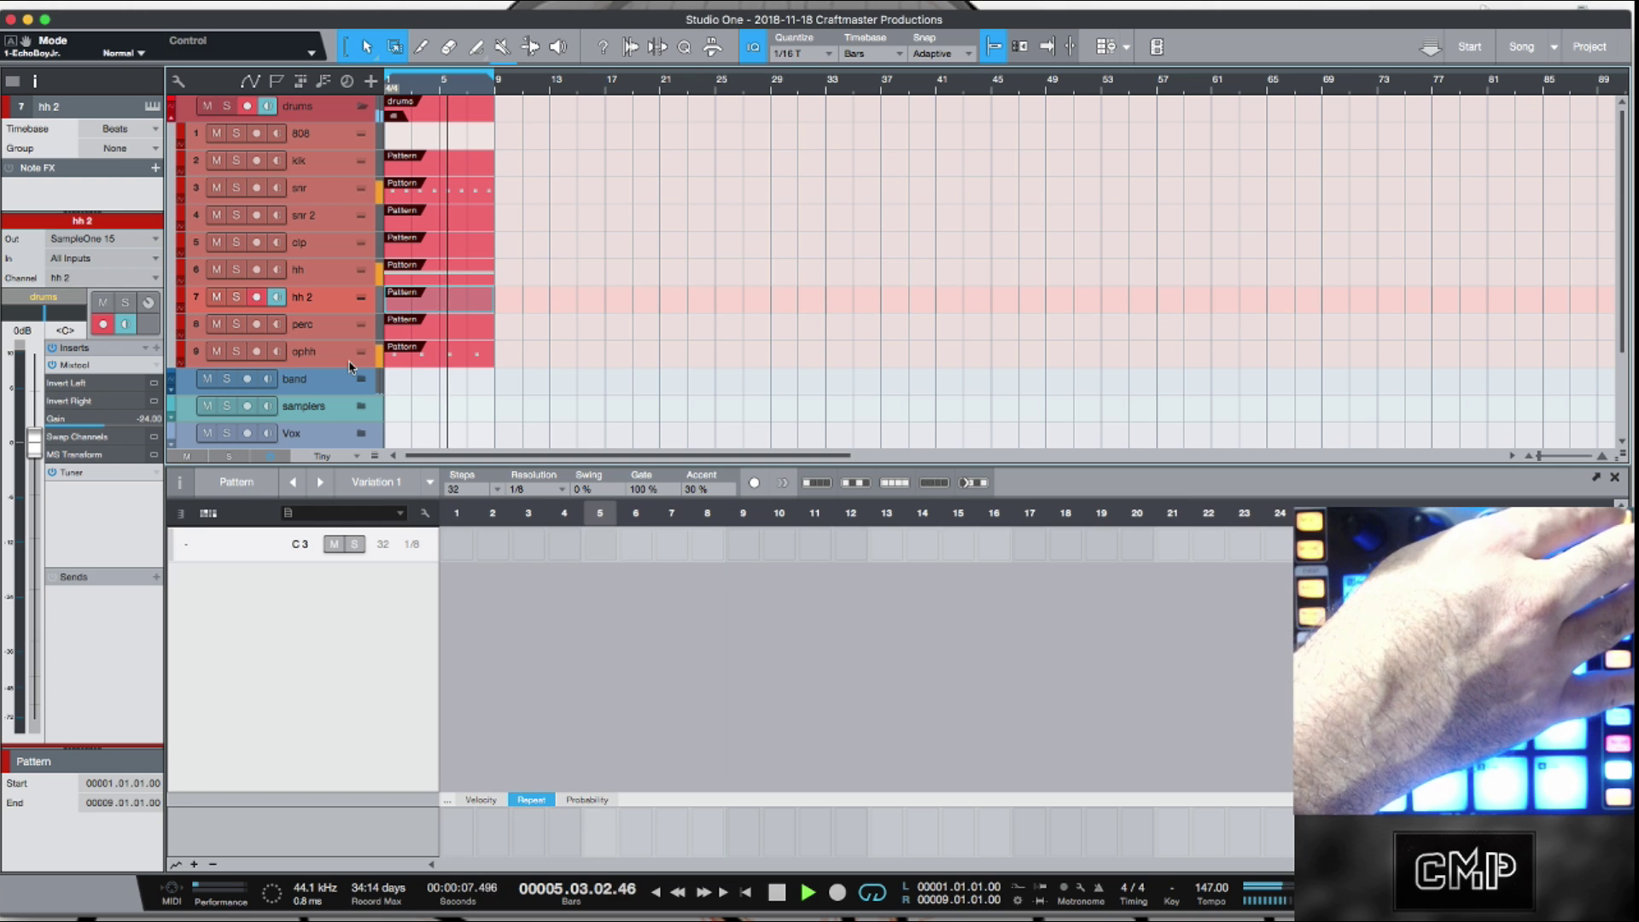
pyautogui.press('Up')
pyautogui.press('Down')
pyautogui.press('Up')
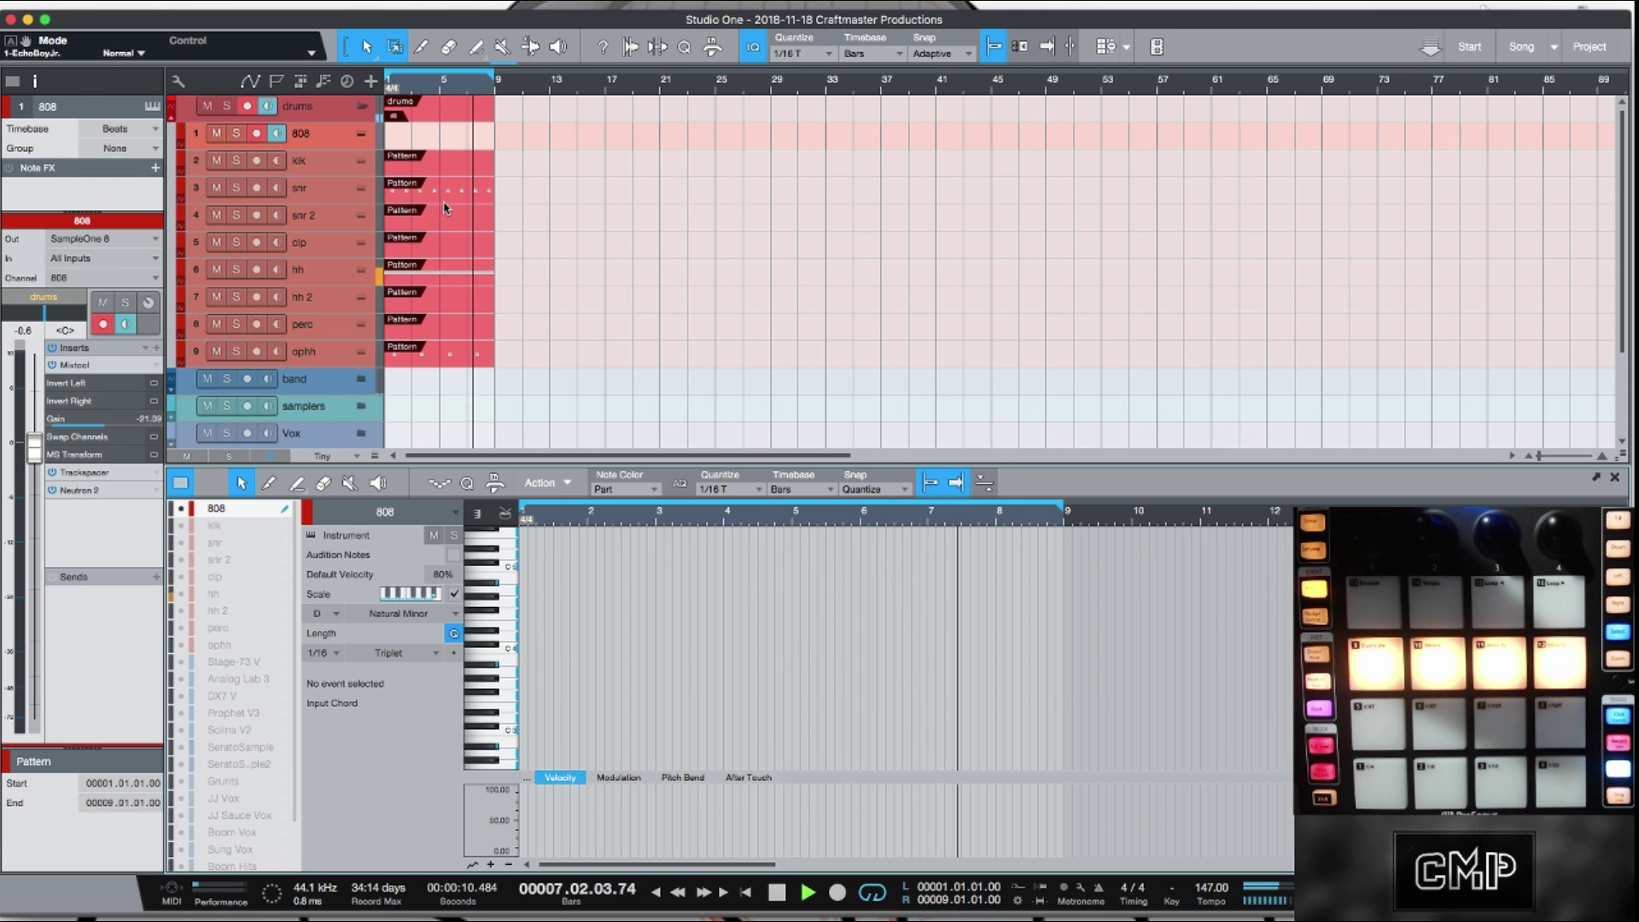
# - Reopen the kik track's sampler and change its sample to Kick - Cruzan
pyautogui.click(329, 170)
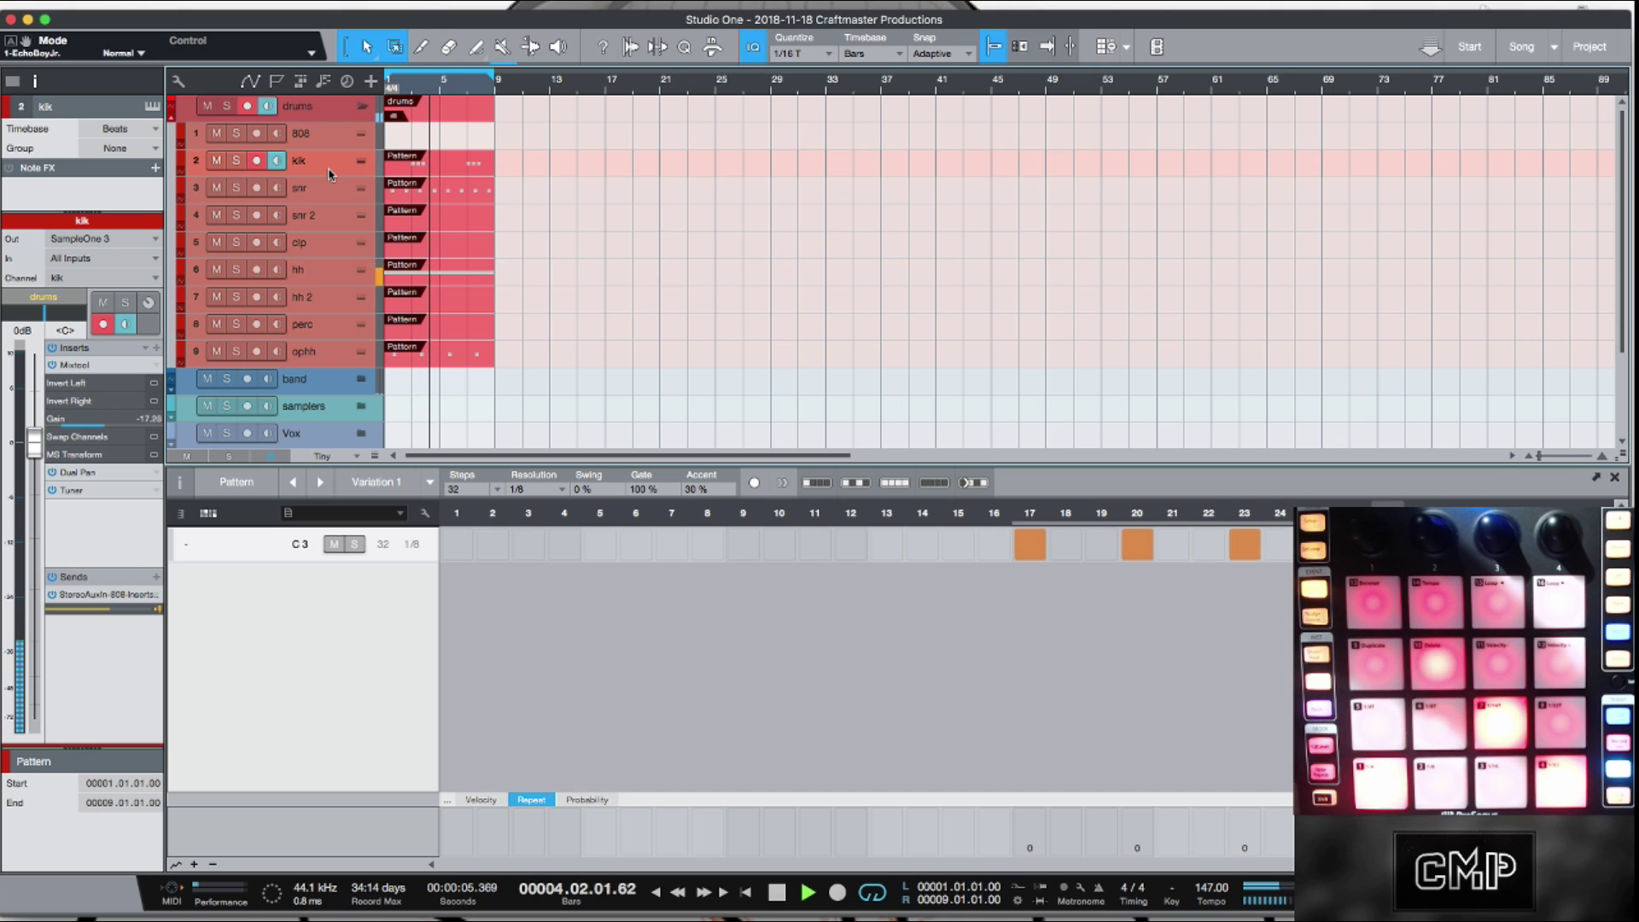
pyautogui.click(362, 160)
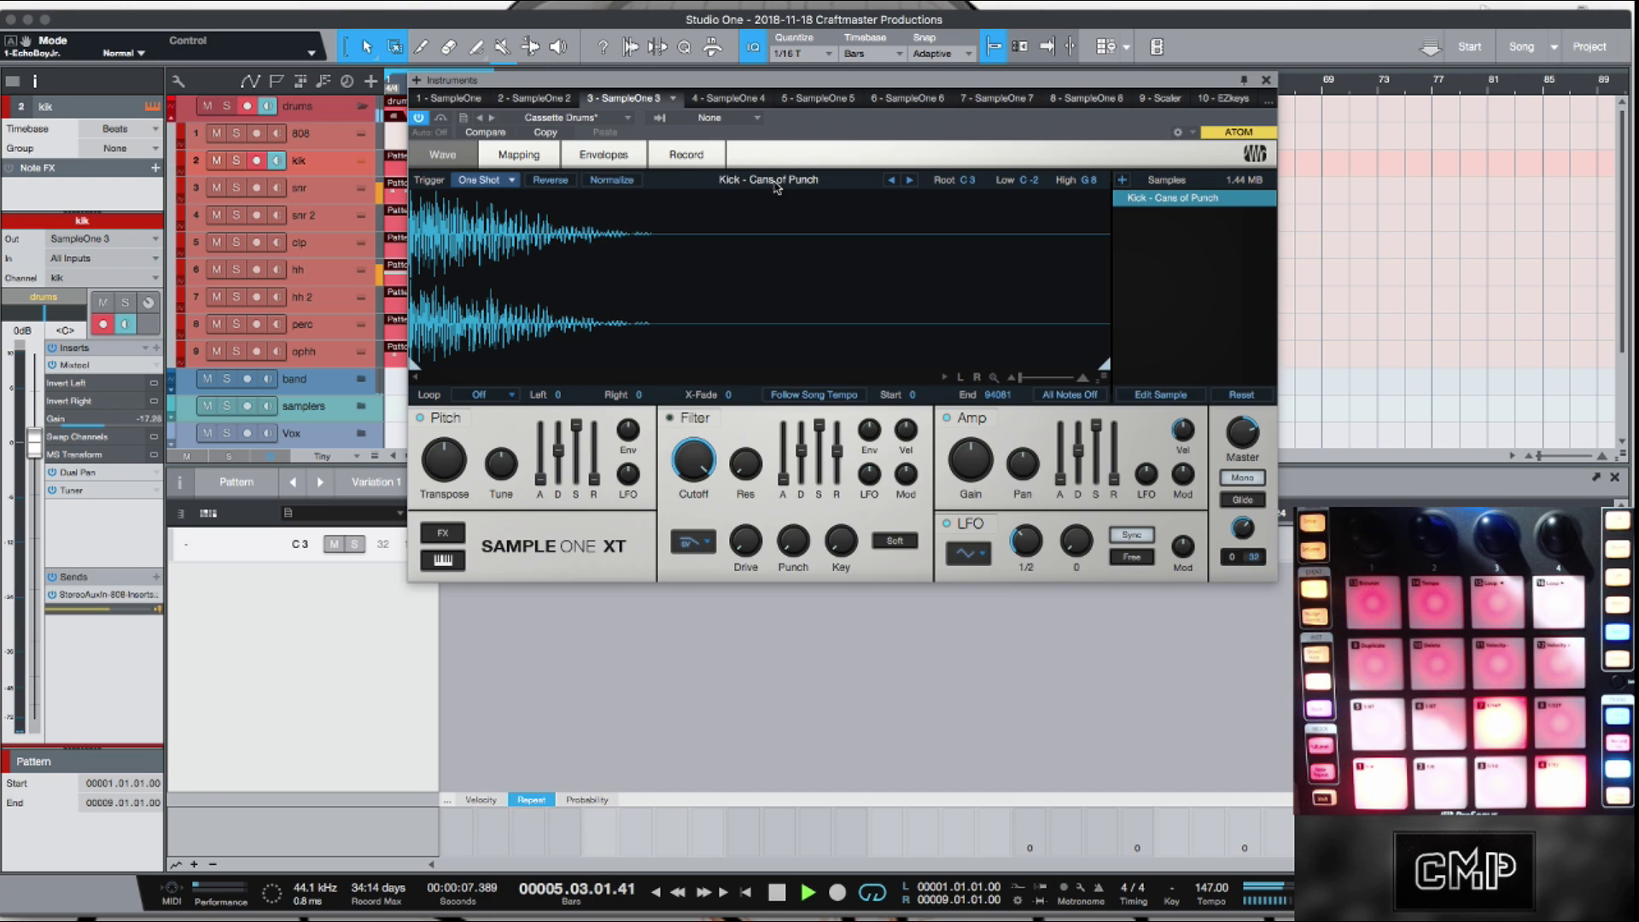
pyautogui.click(912, 181)
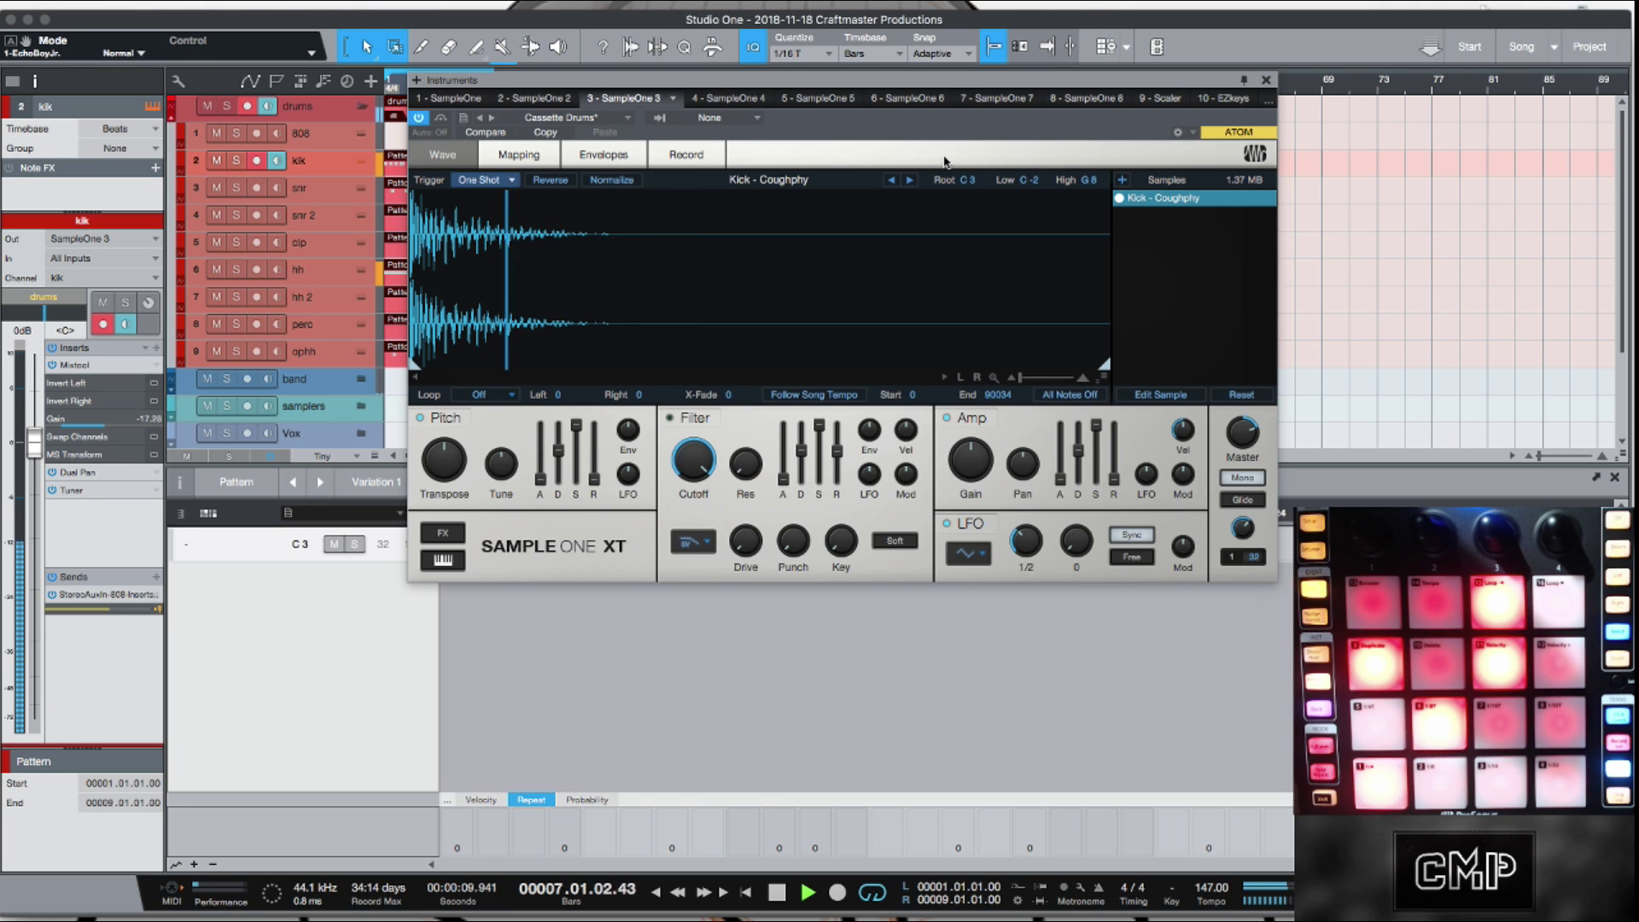
pyautogui.click(910, 180)
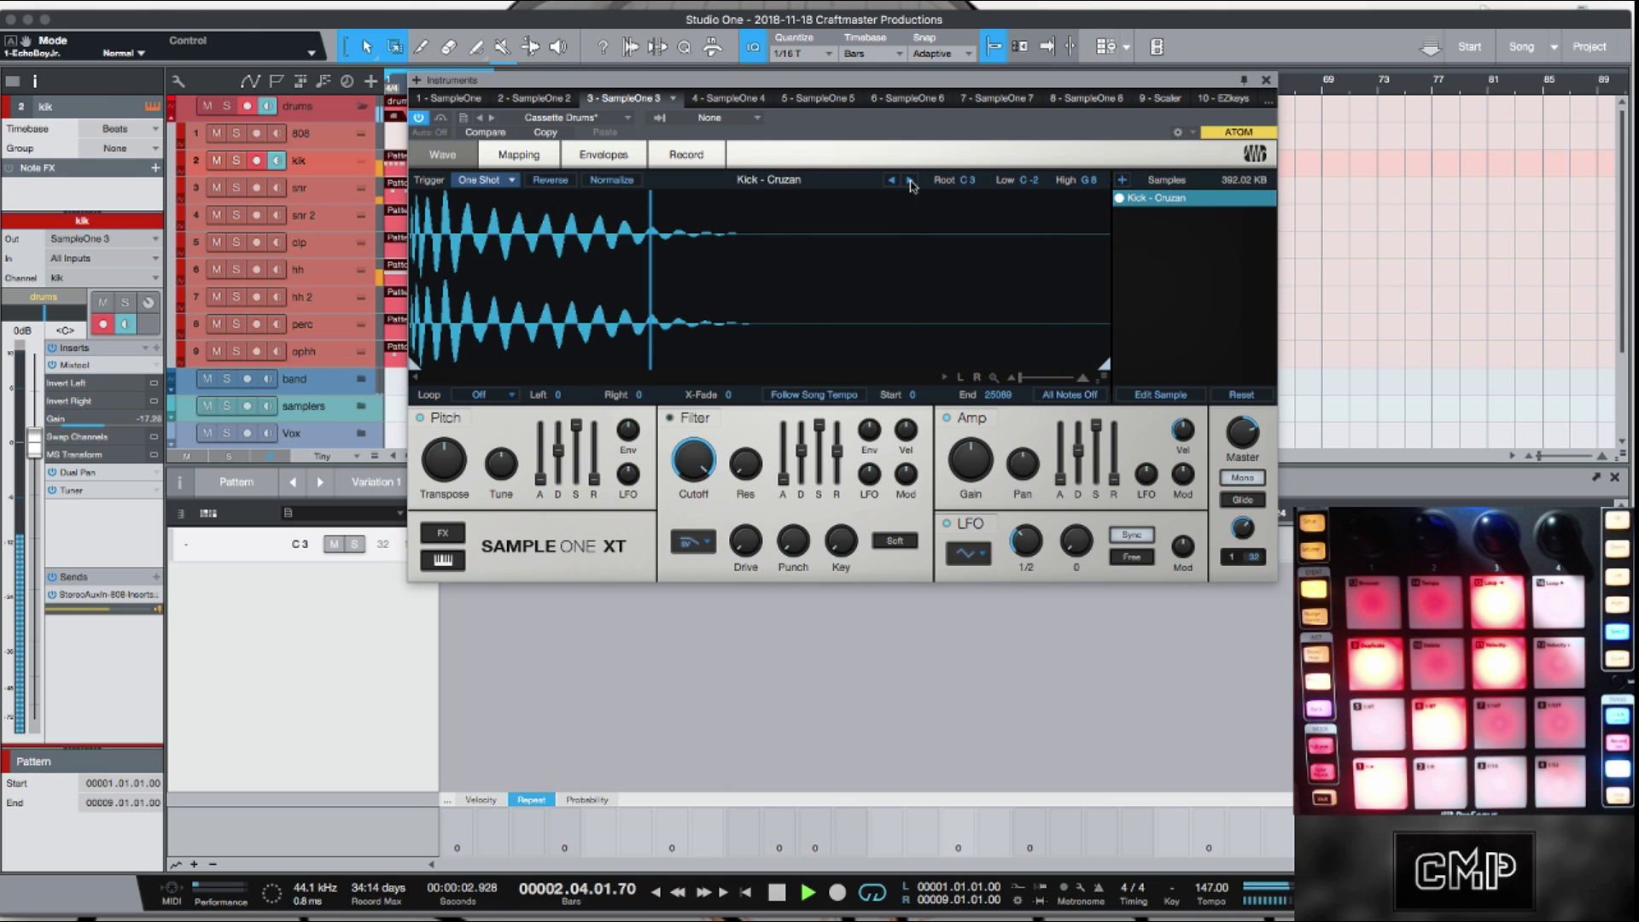
# - Set the kik channel's Mixtool gain to -15.84 dB, close the sampler, and bring the battle audio track into view
pyautogui.moveTo(75, 419); pyautogui.dragTo(79, 431)
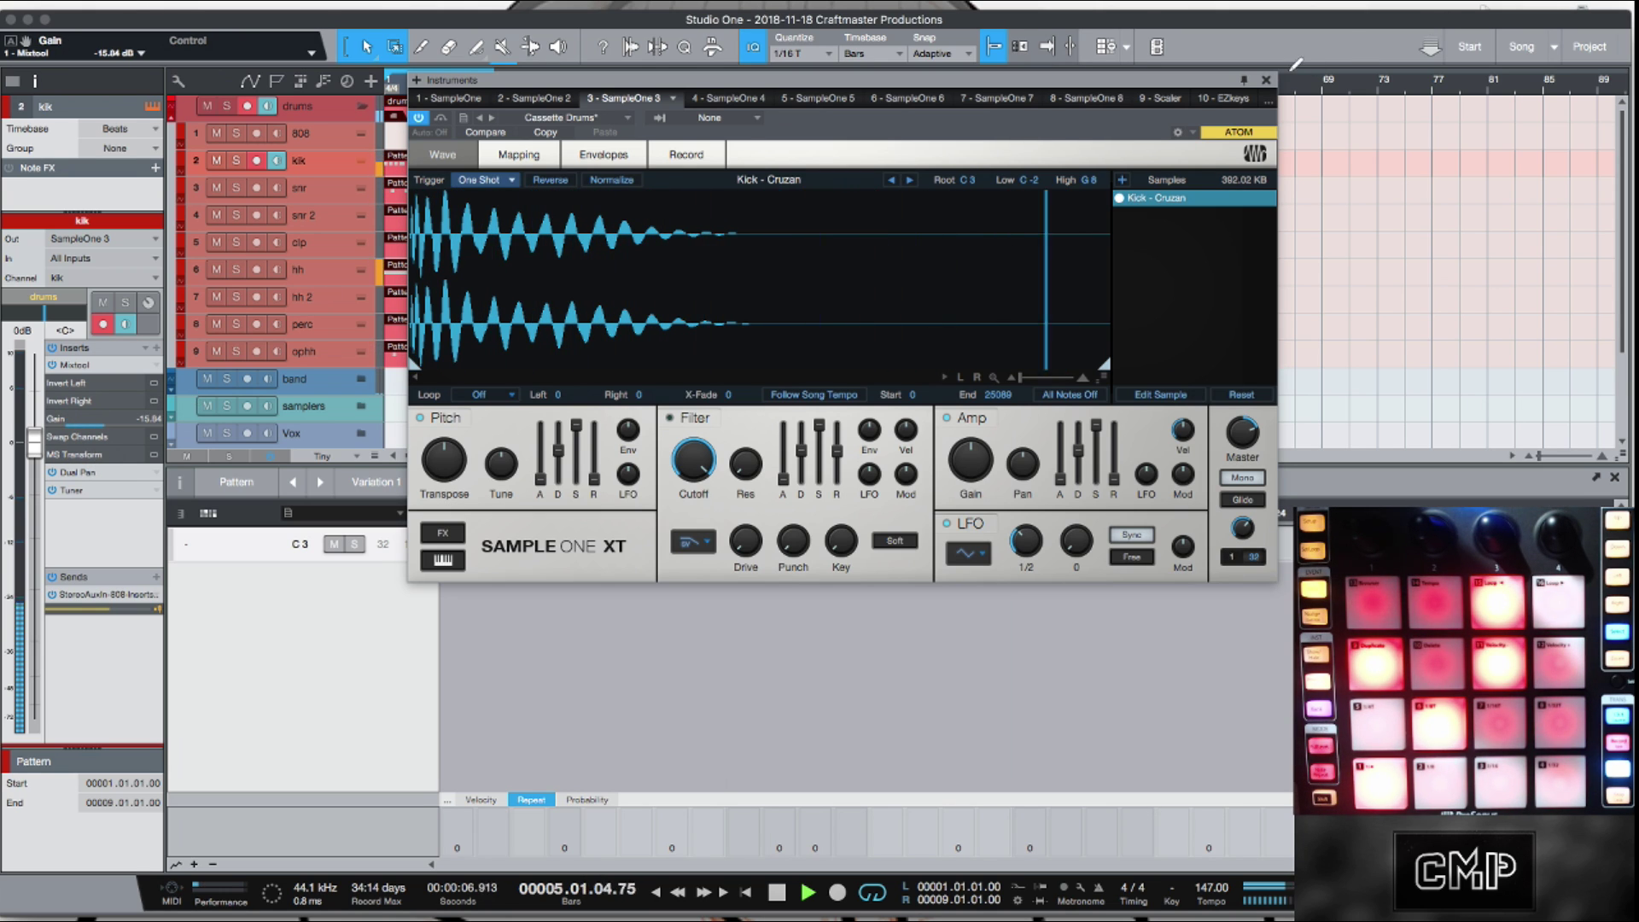
pyautogui.click(1266, 82)
pyautogui.scroll(-4, 555, 291)
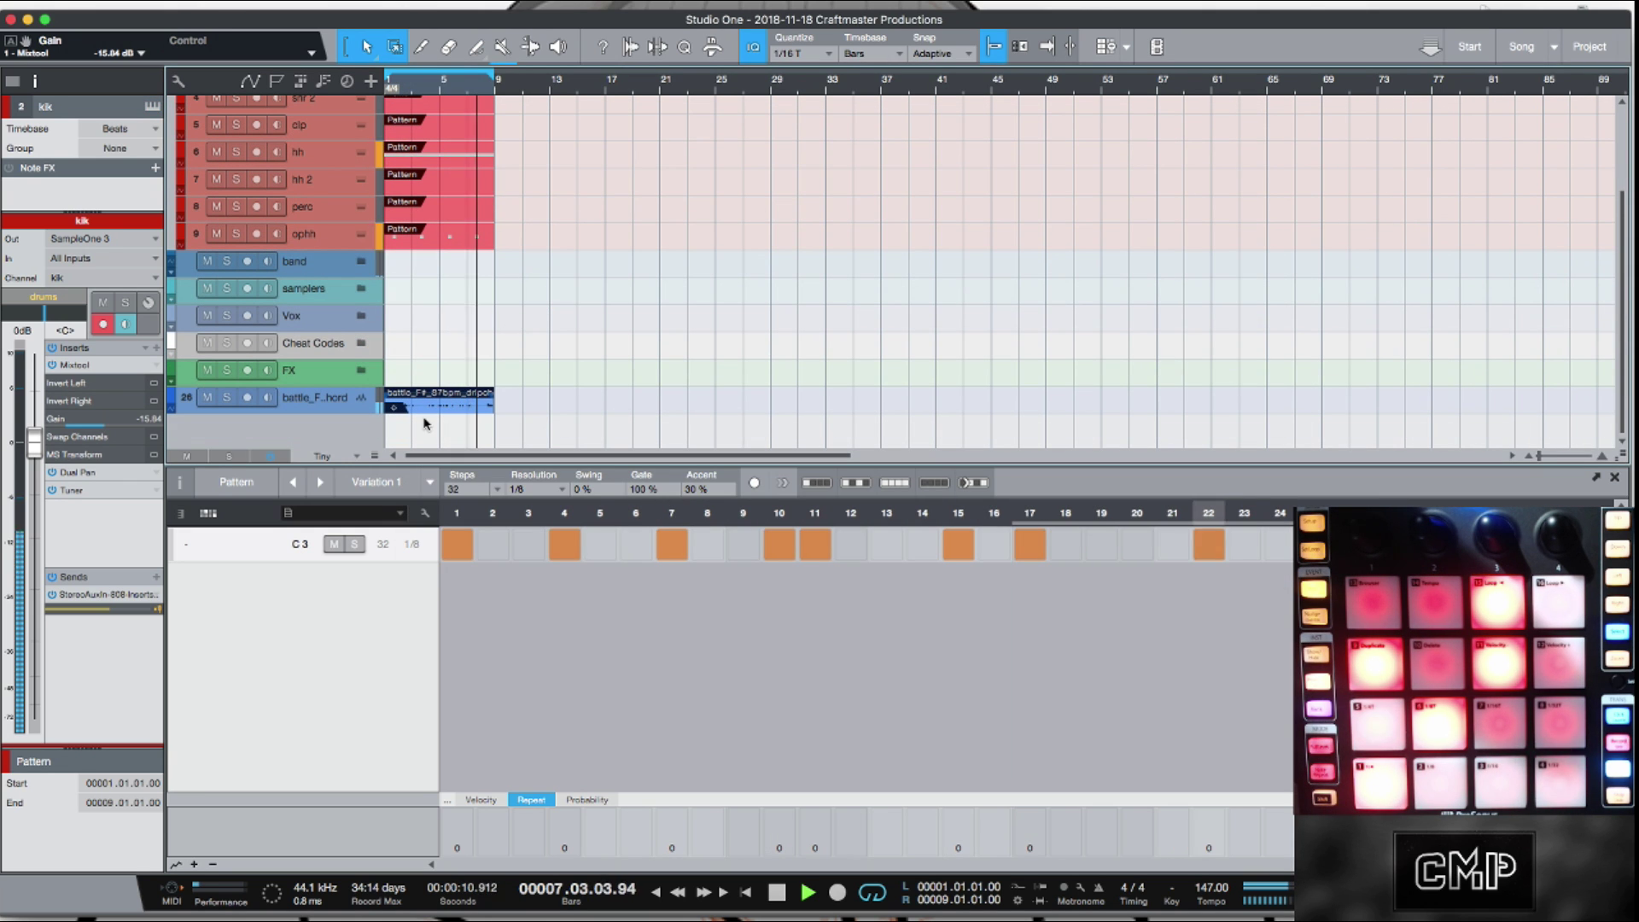
# - Stop playback, detect the chords in the battle audio event and extract them to the chord track
pyautogui.press('space')
pyautogui.rightClick(448, 407)
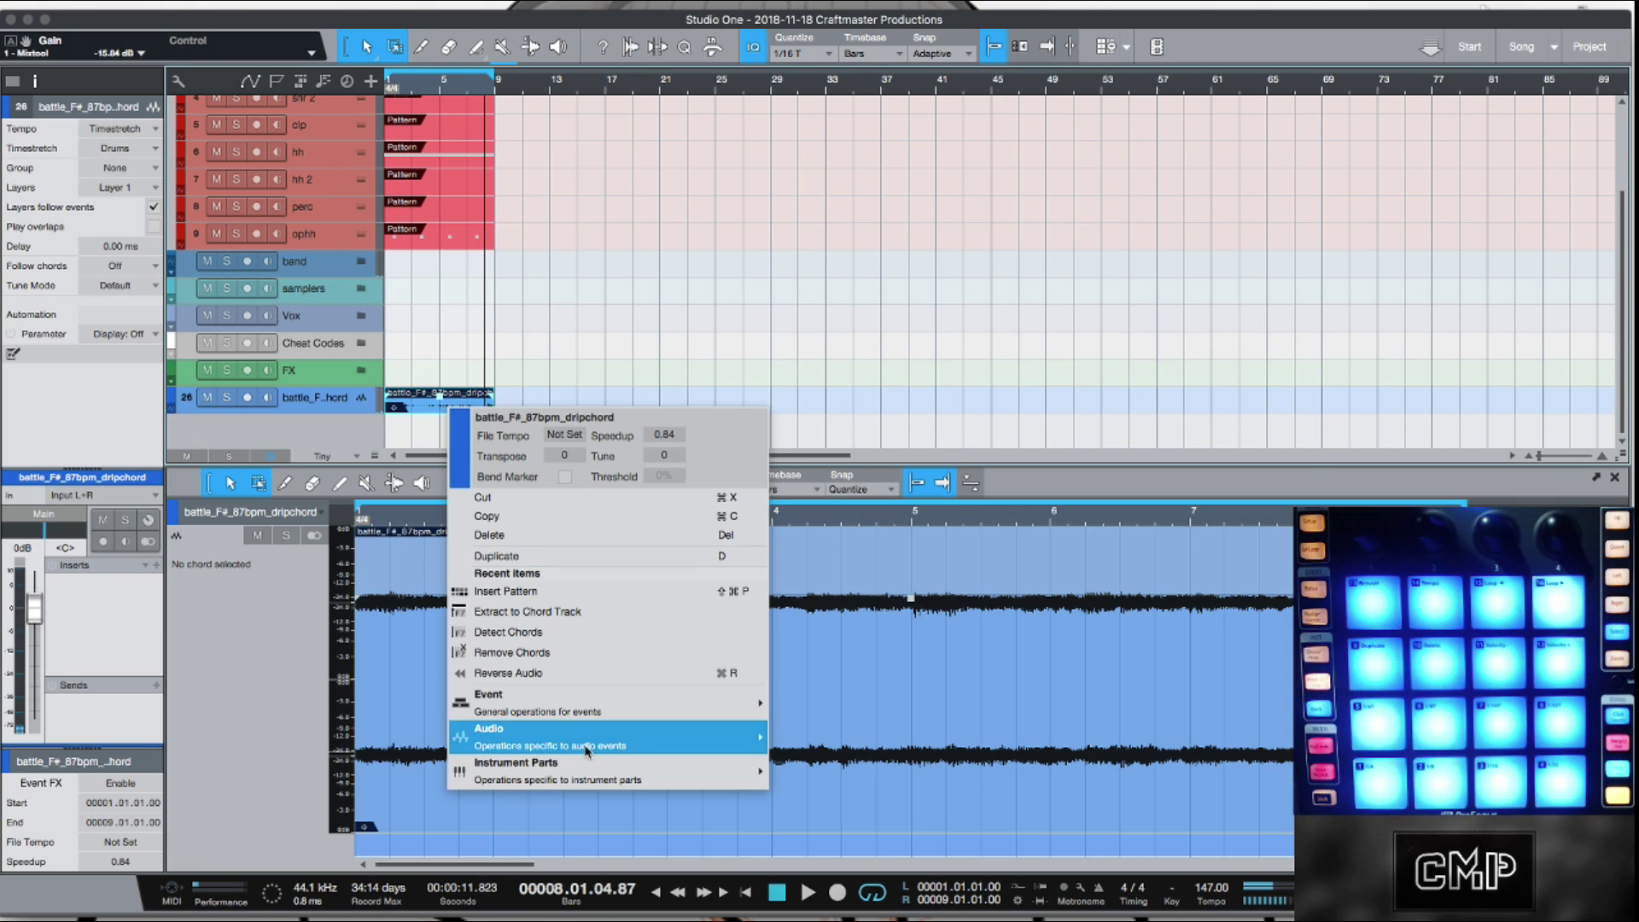
pyautogui.click(560, 632)
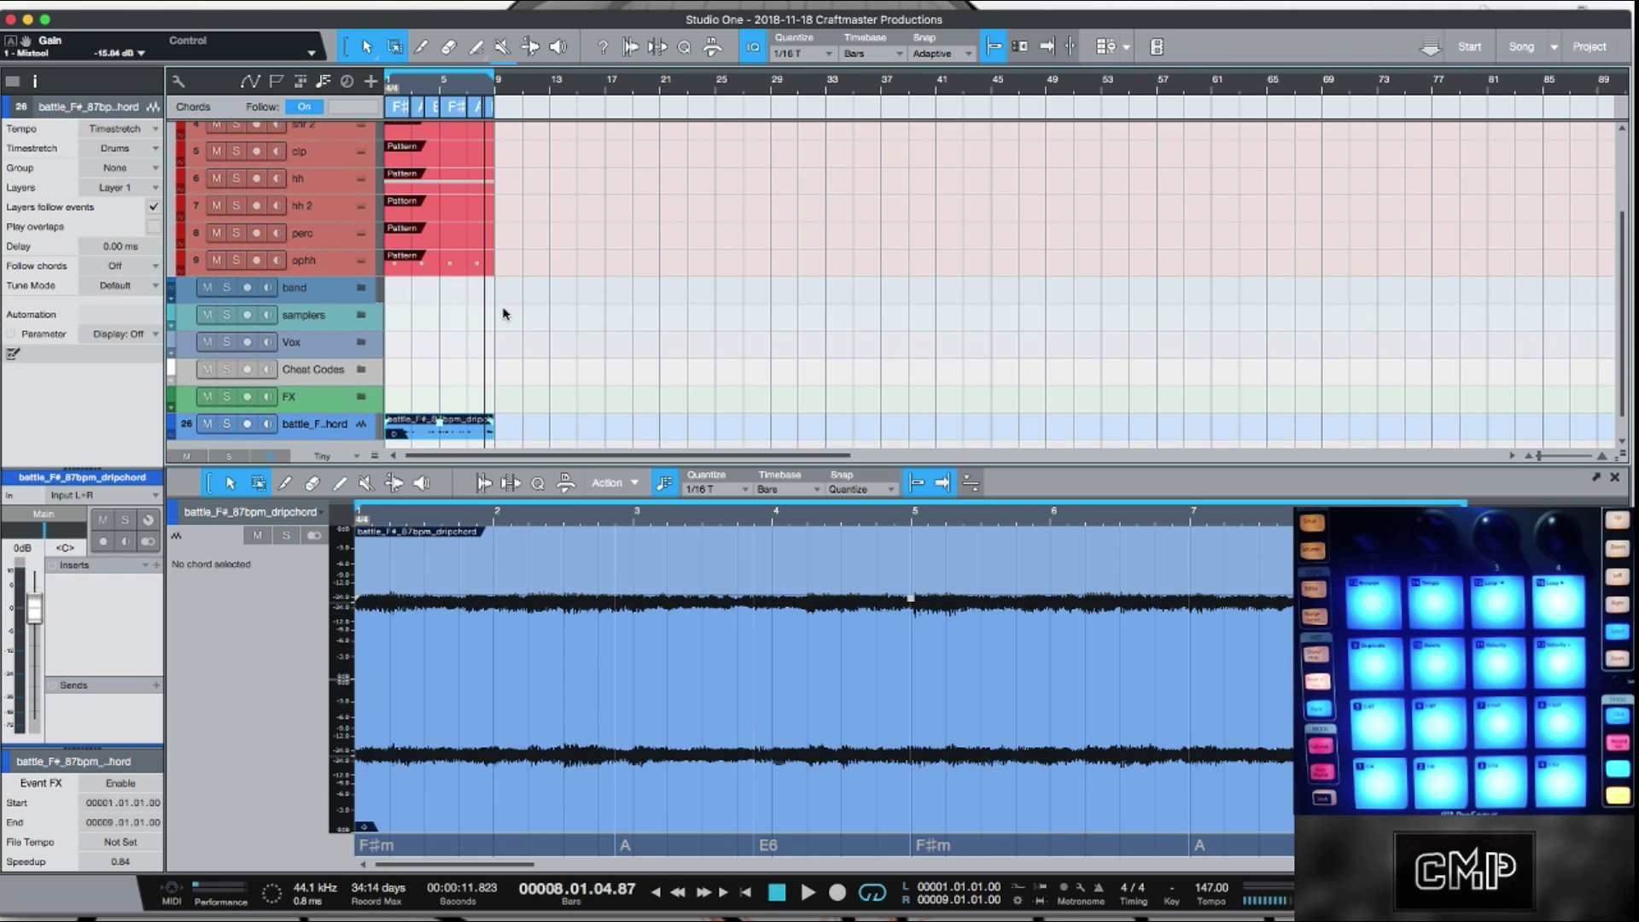
# - Check the 808 track's part in the editor, and convert the kik track's pattern to an instrument part
pyautogui.scroll(4, 503, 313)
pyautogui.doubleClick(430, 171)
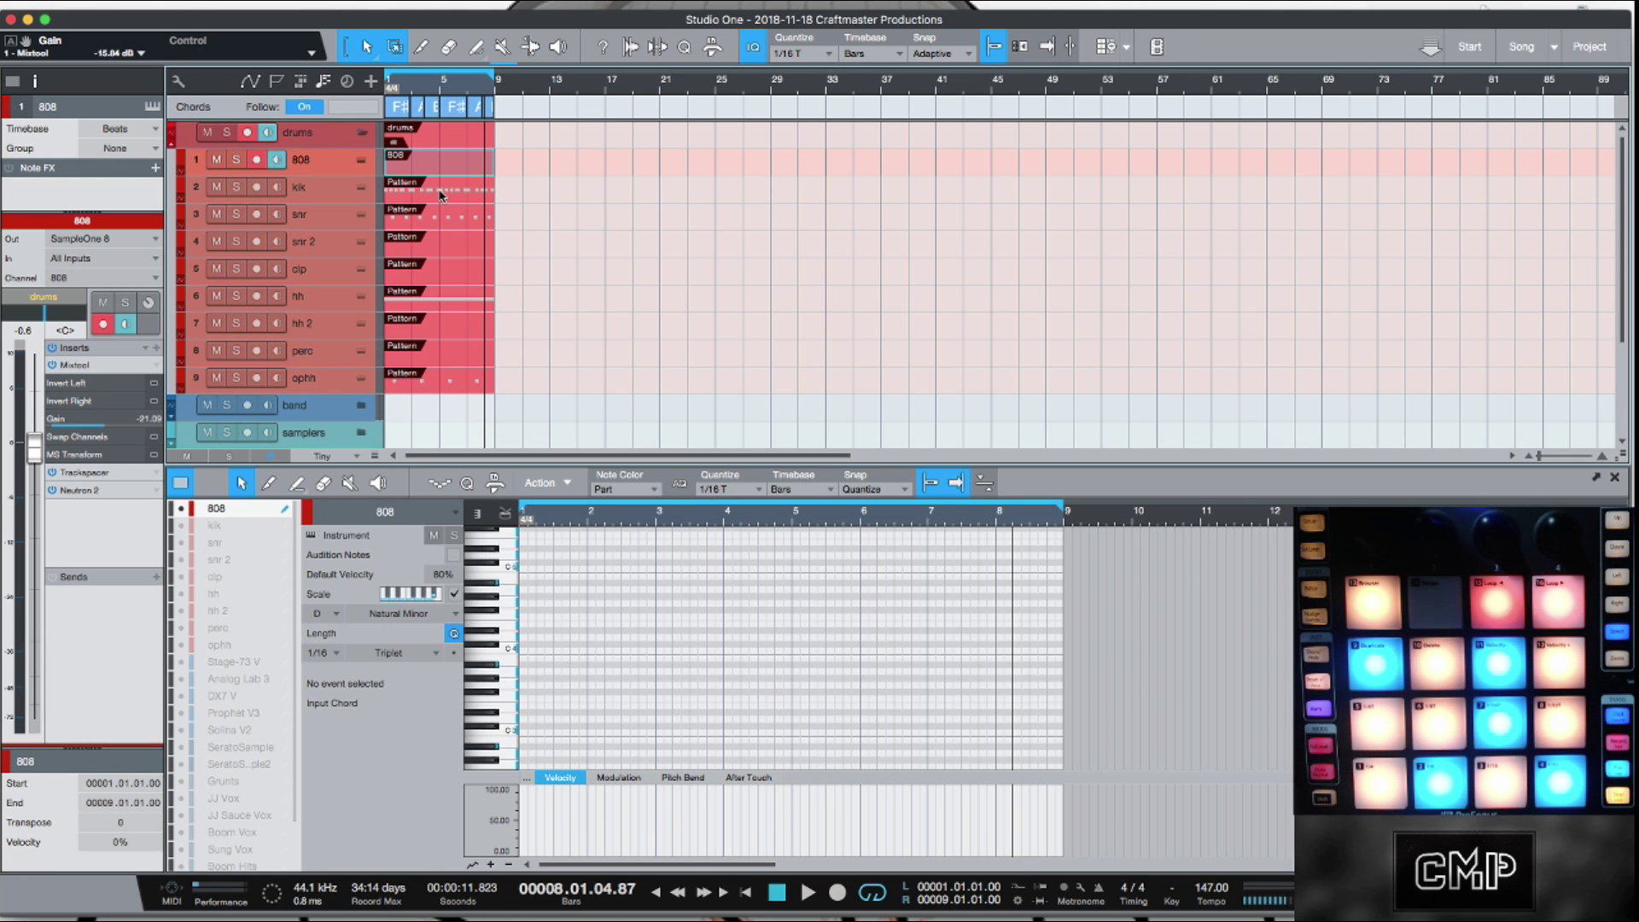
pyautogui.rightClick(442, 196)
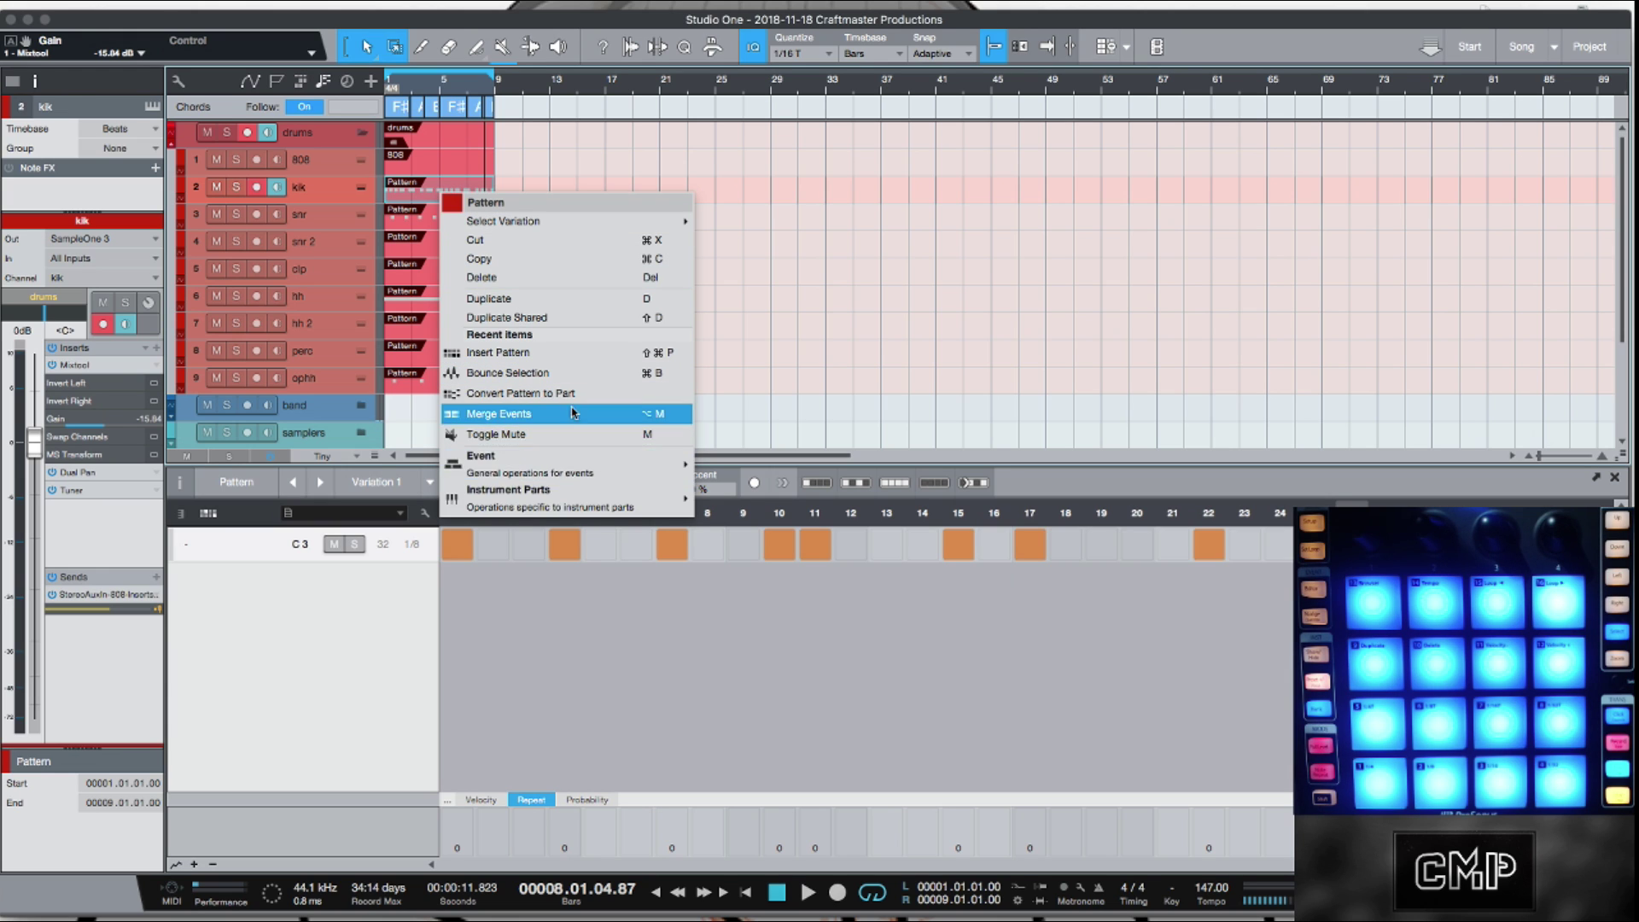
pyautogui.moveTo(658, 512)
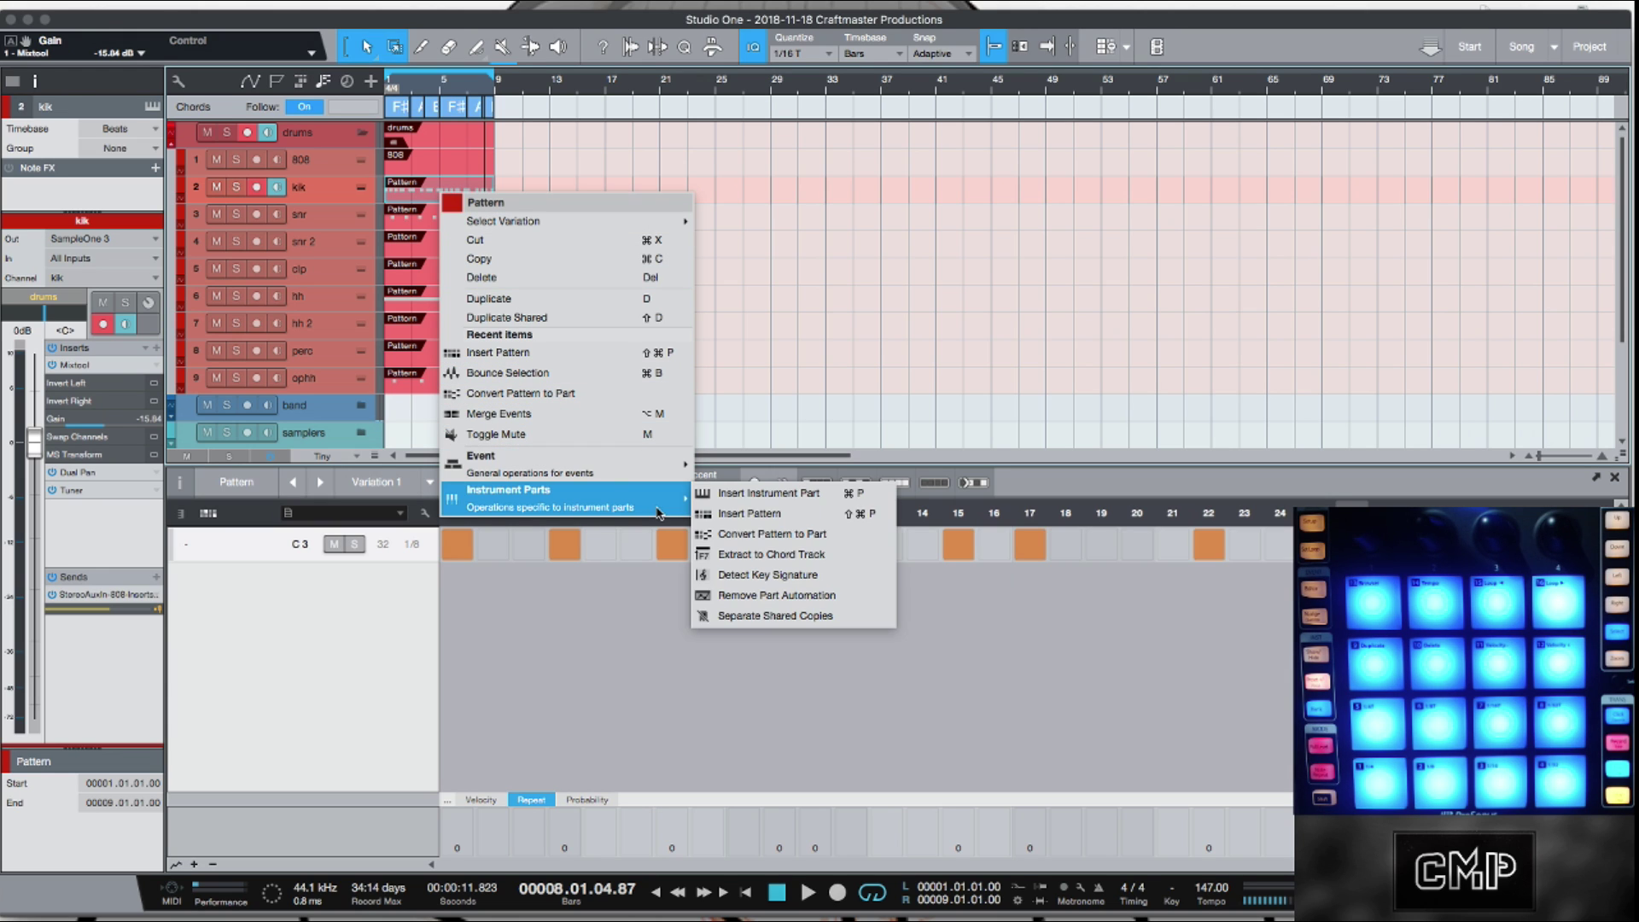
pyautogui.click(812, 538)
# - Replace the 808 track's part with a copy of the converted kik part and open it in the editor
pyautogui.doubleClick(441, 181)
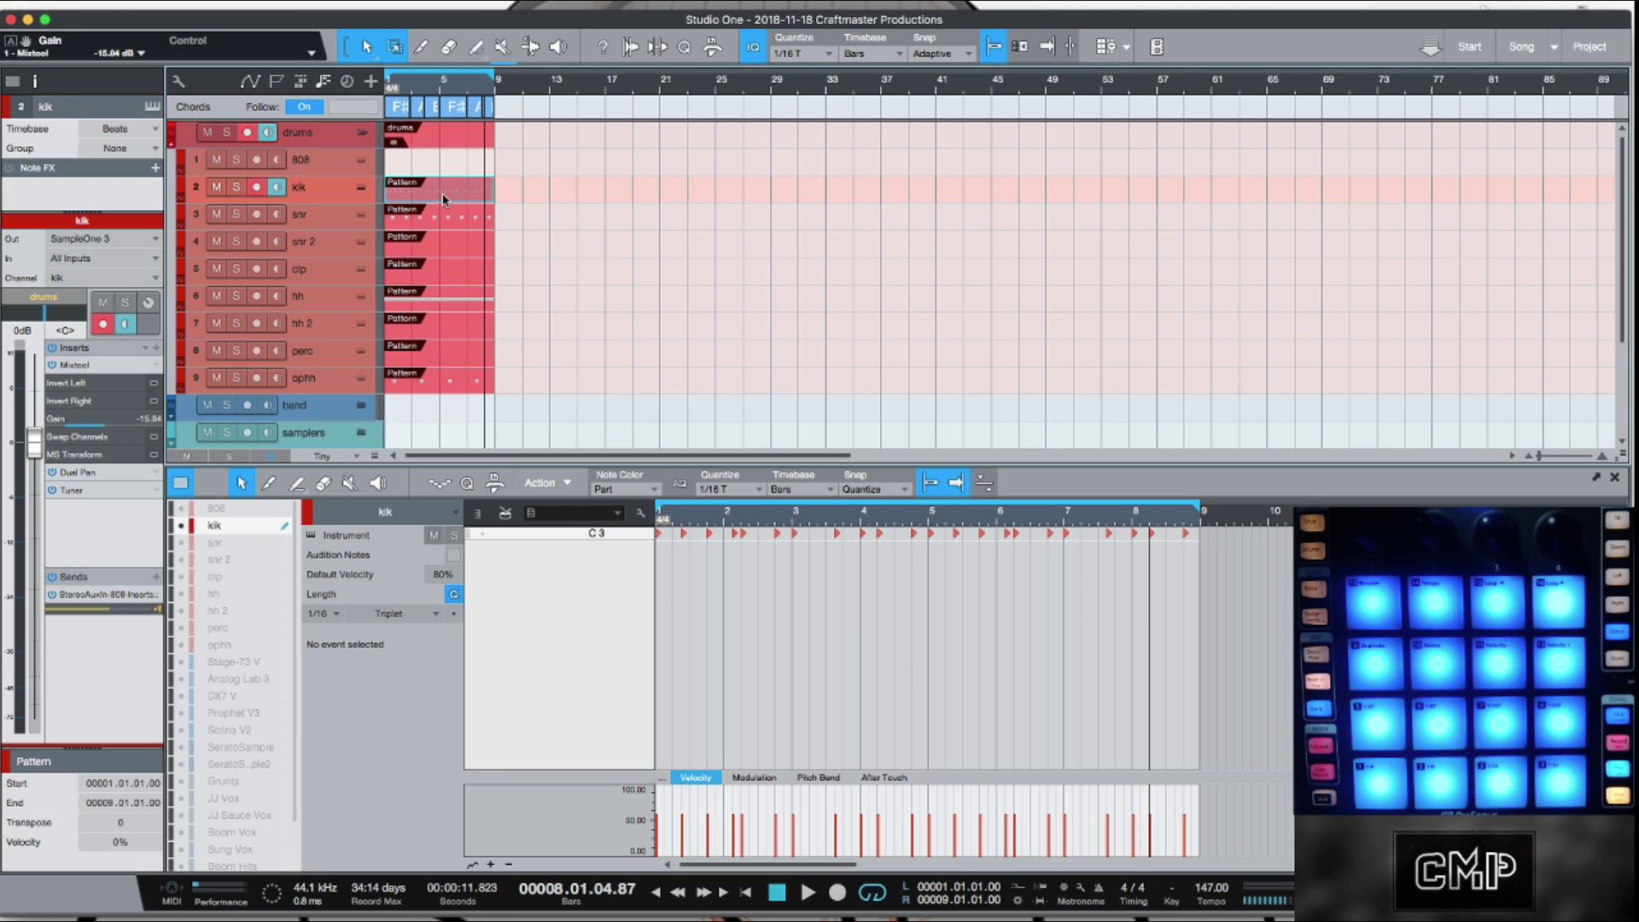
pyautogui.doubleClick(451, 175)
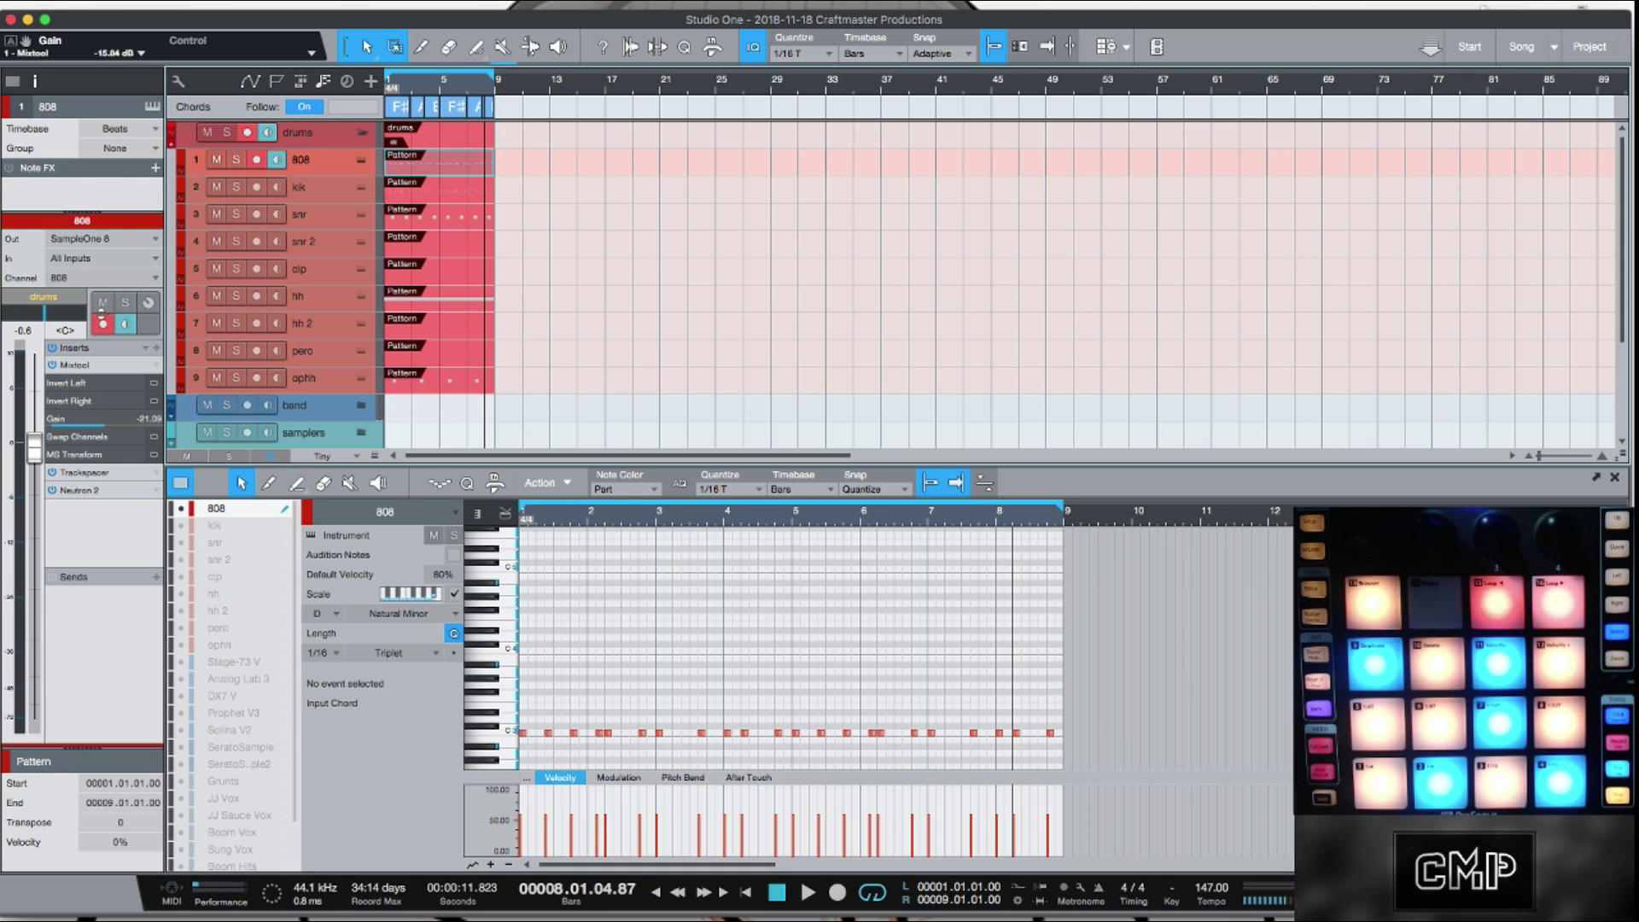
# - Expand the 808 track's settings and set its Follow chords mode to Bass
pyautogui.click(126, 168)
pyautogui.click(152, 211)
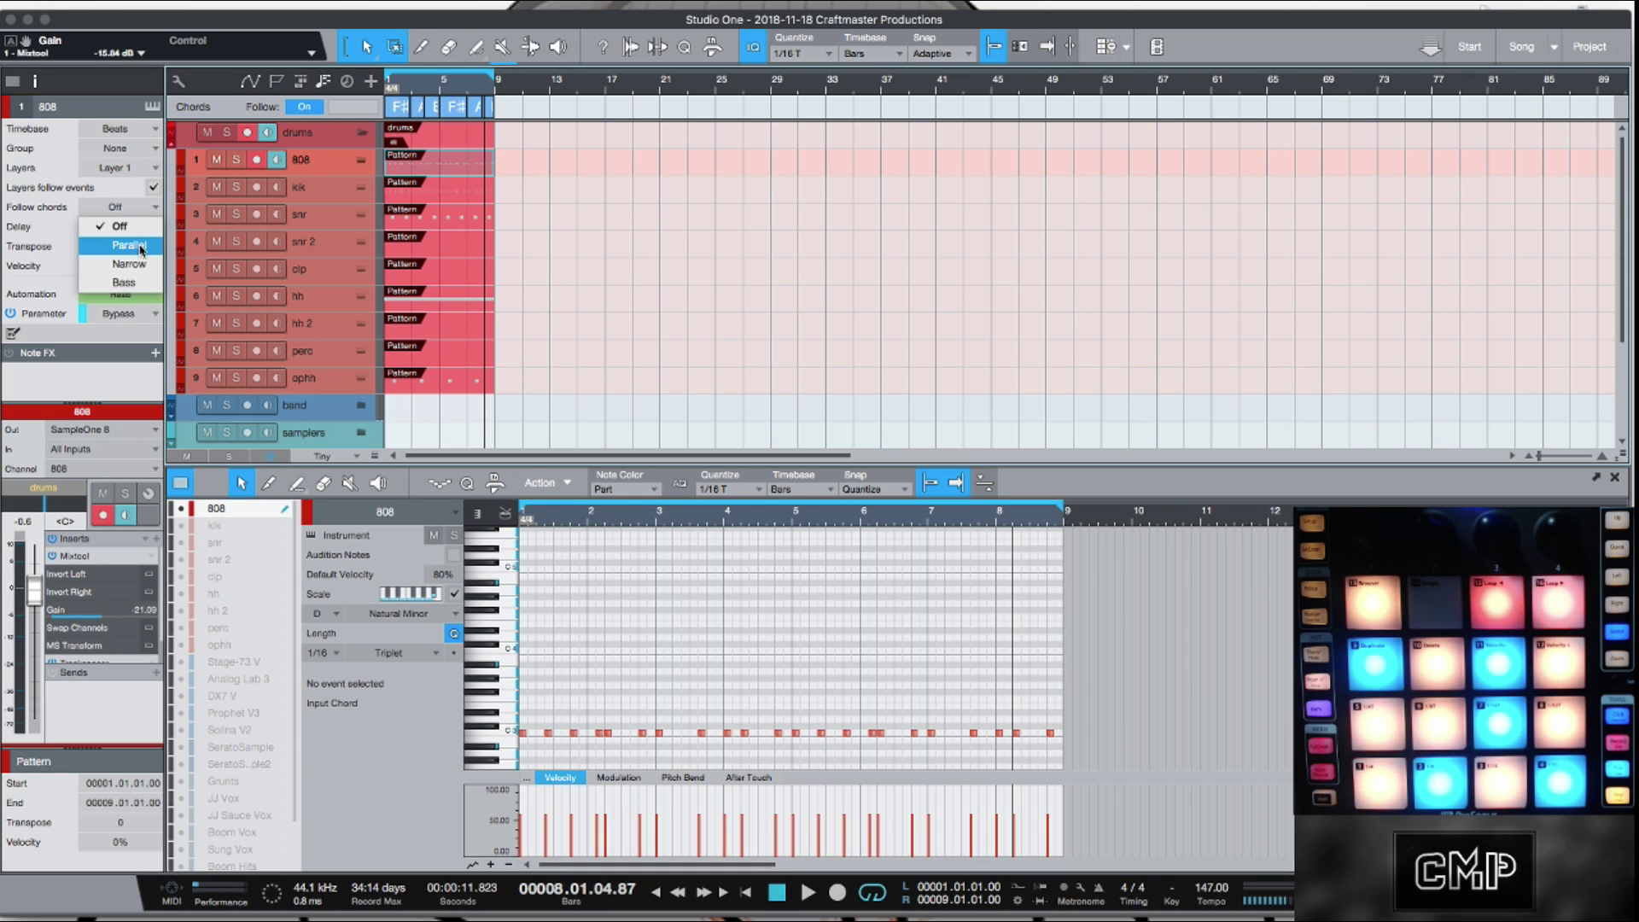
pyautogui.click(144, 285)
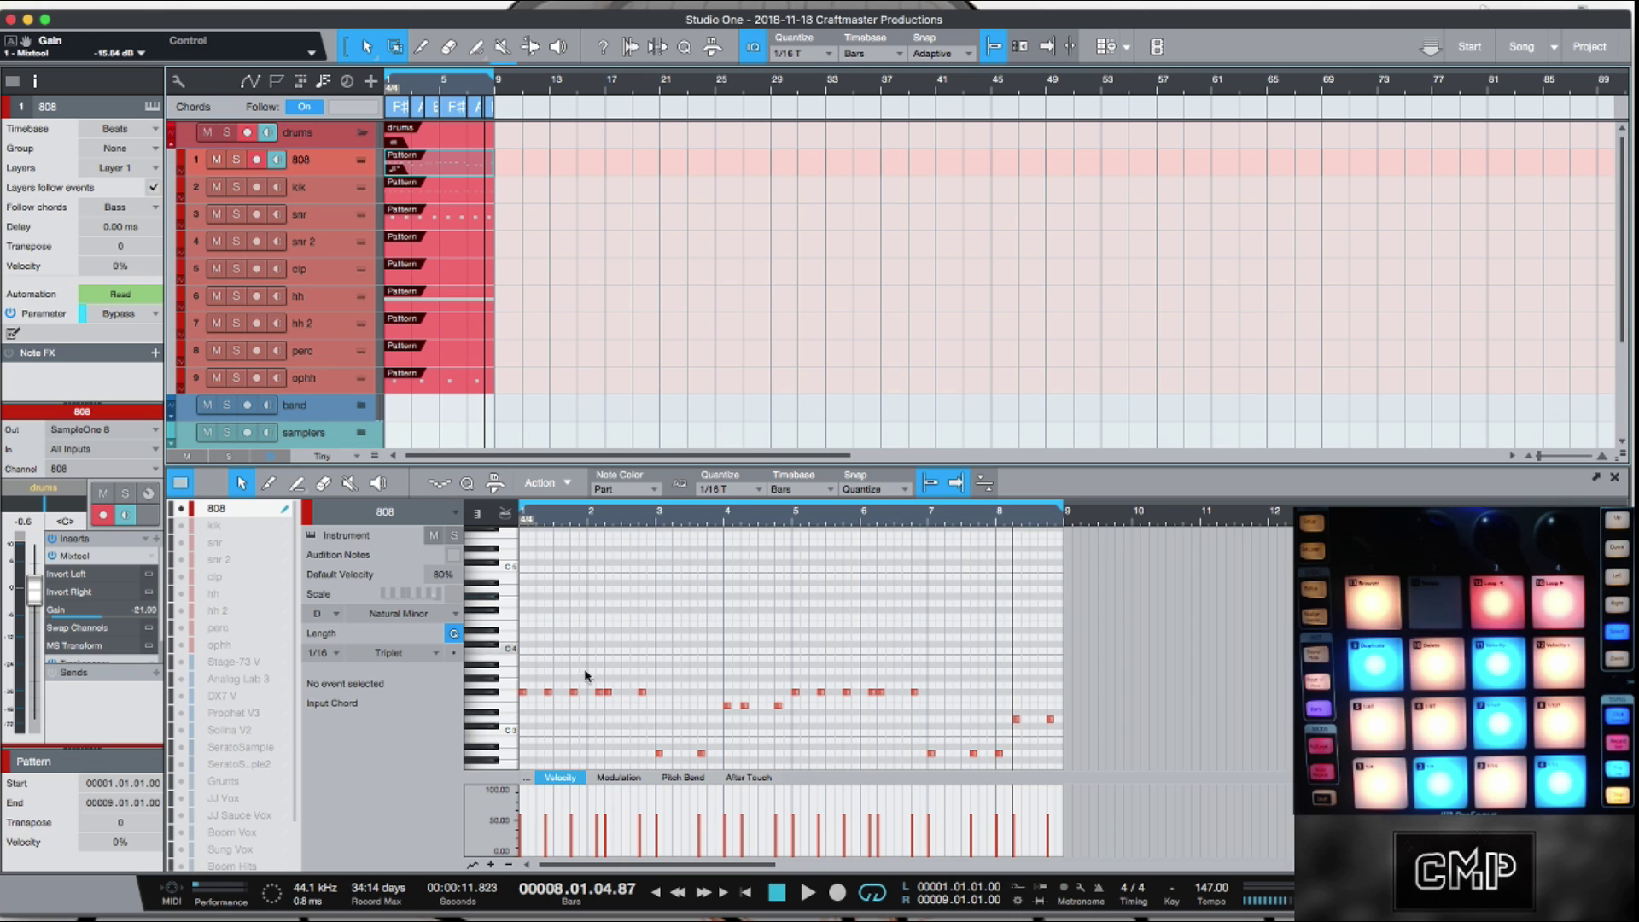
# - During loop playback, raise the first bar 6 note of the 808 part and its lowest notes in bars 3, 7 and 8 by an octave
pyautogui.press('space')
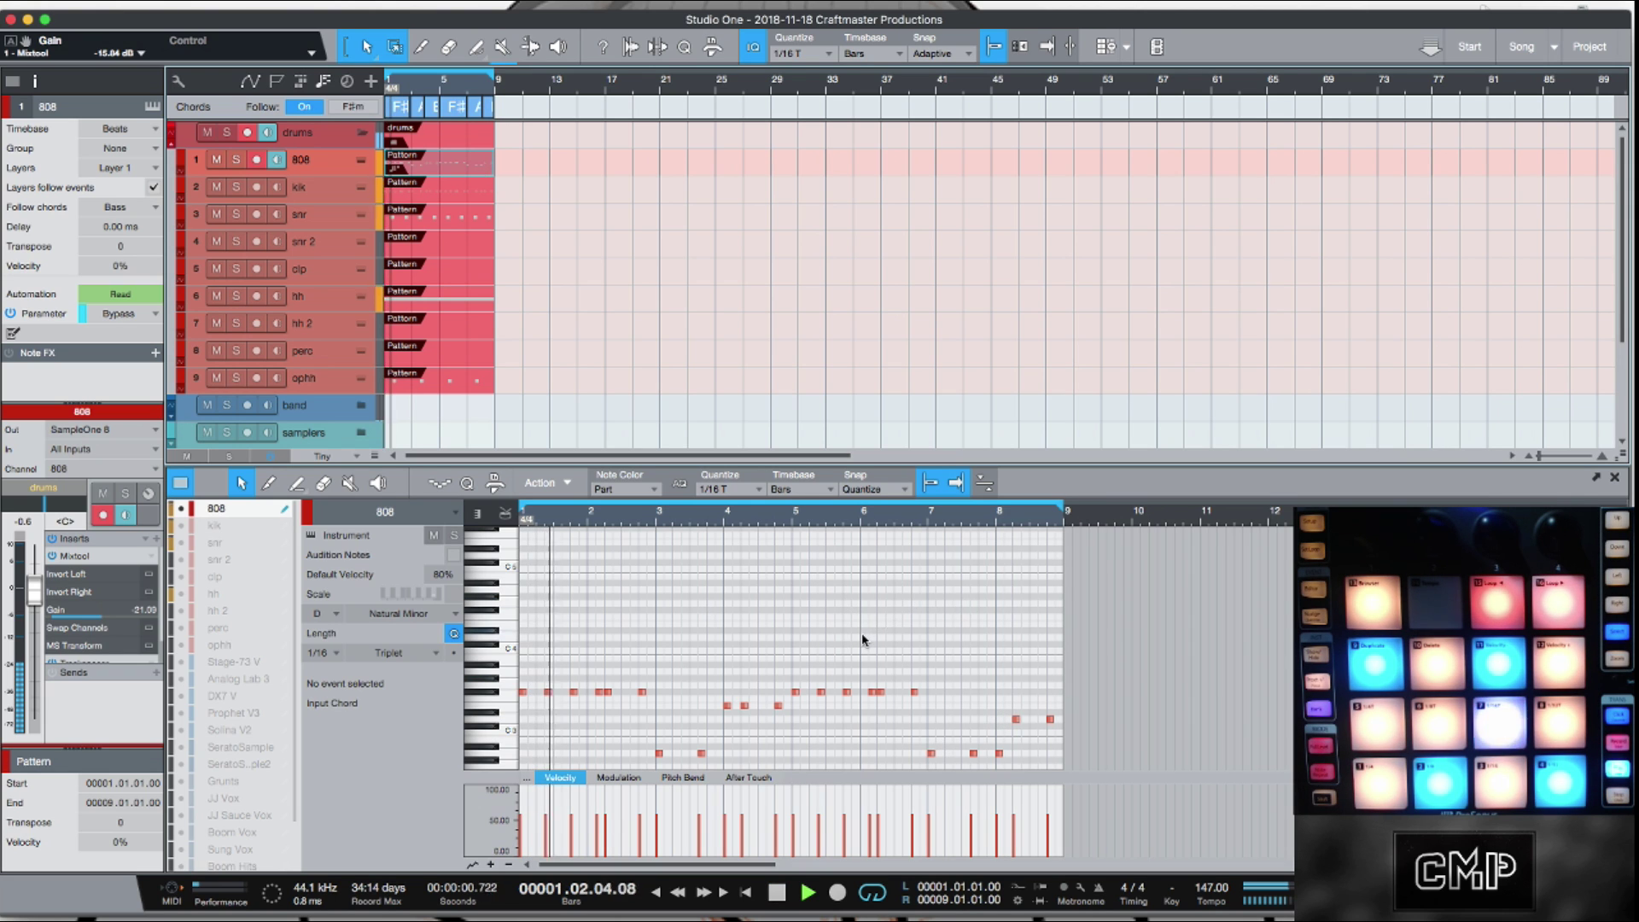
pyautogui.scroll(-3, 867, 641)
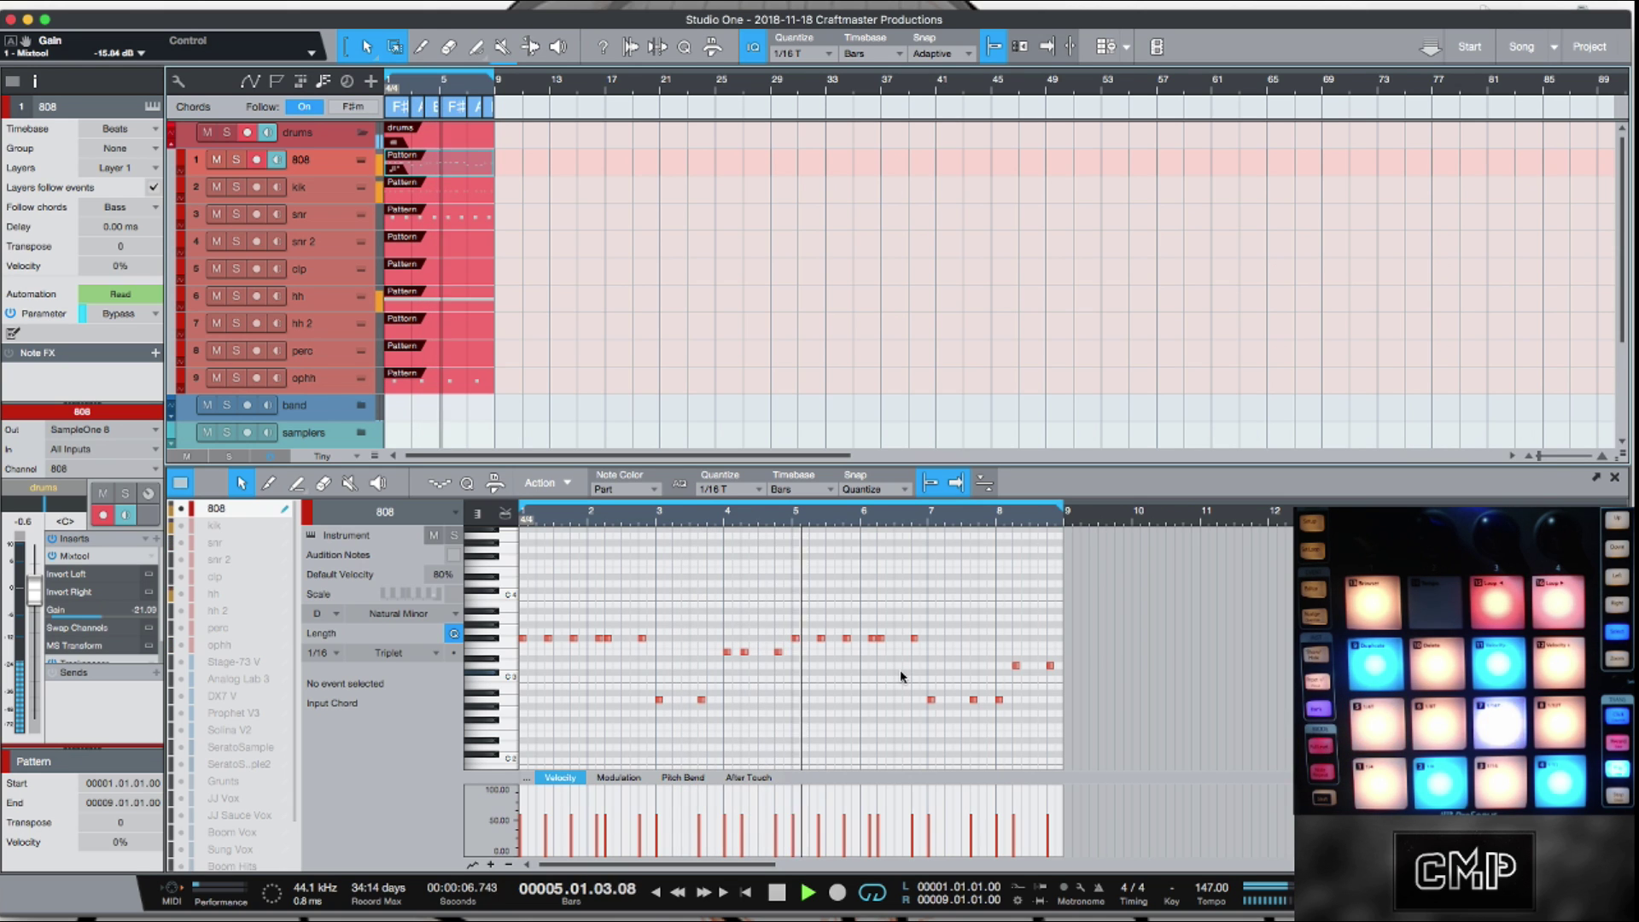
pyautogui.click(600, 638)
pyautogui.moveTo(870, 638); pyautogui.dragTo(871, 555)
pyautogui.moveTo(642, 676); pyautogui.dragTo(1013, 736)
pyautogui.hotkey('shift', 'Up')
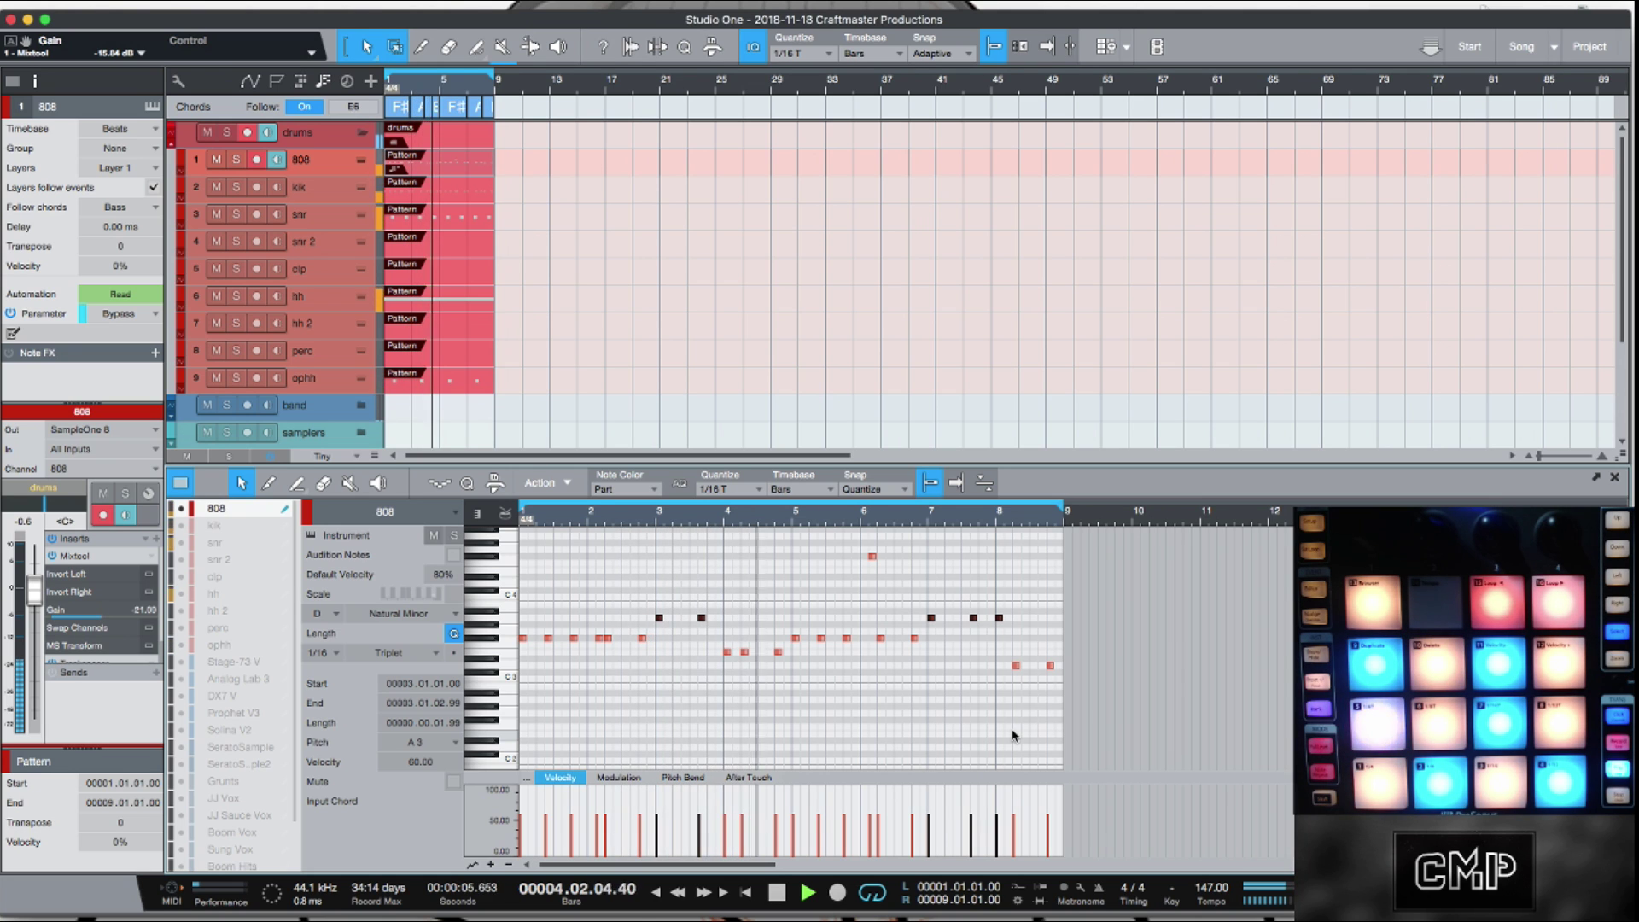
# - Raise the last 808 note of bar 4 to E4 and the last note of bar 8 to D4
pyautogui.click(779, 653)
pyautogui.hotkey('shift', 'Up')
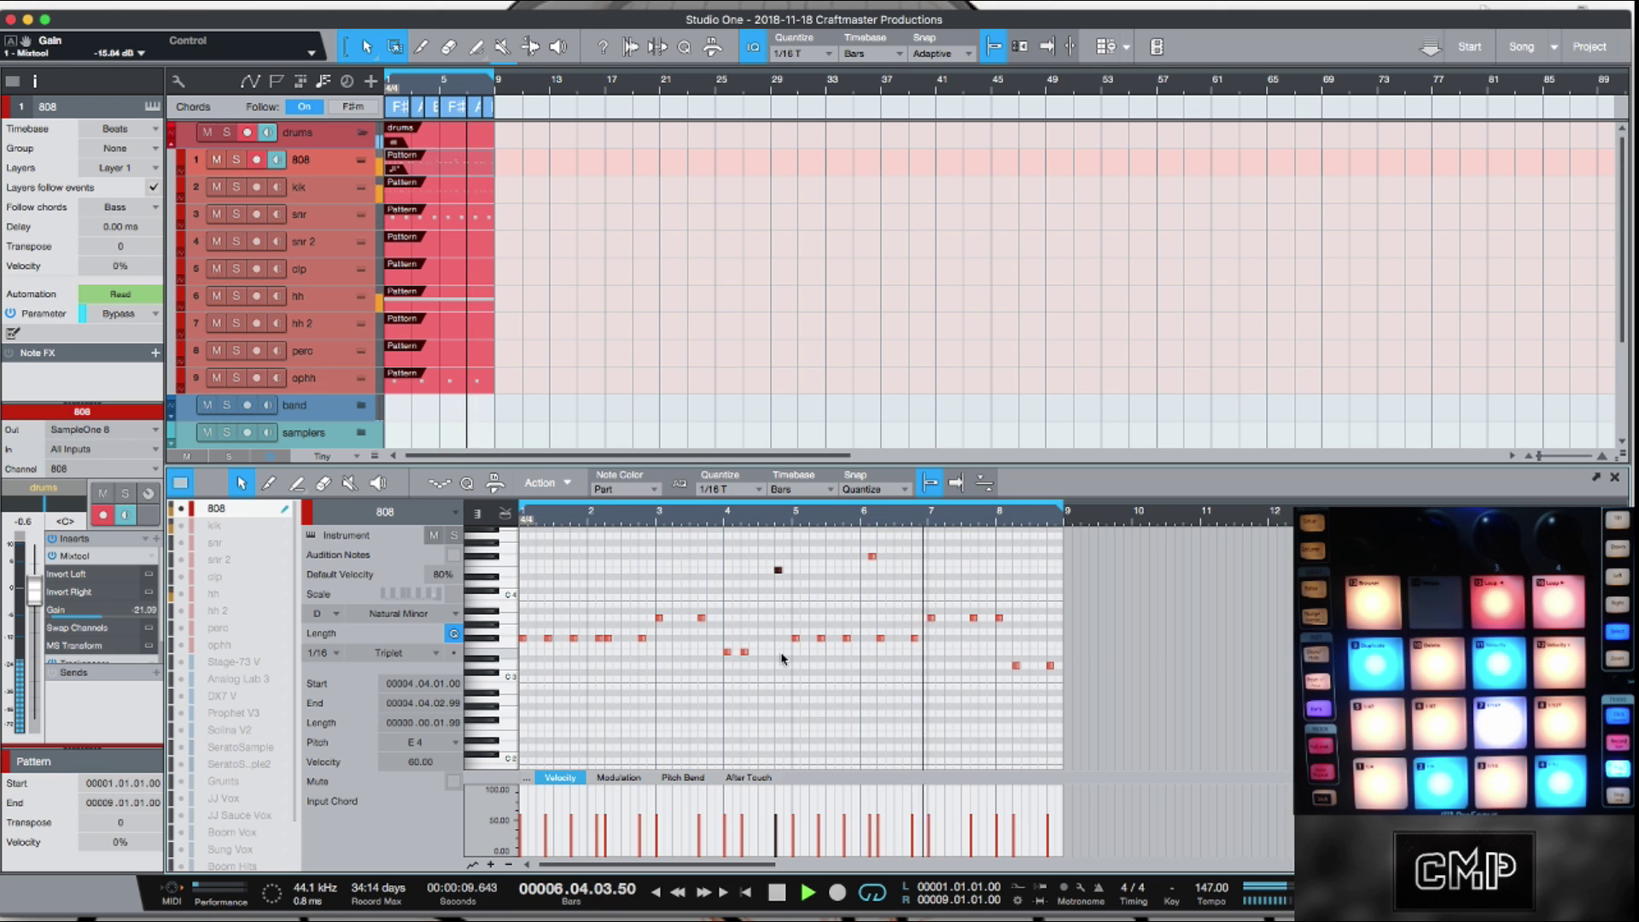
pyautogui.click(1051, 666)
pyautogui.hotkey('shift', 'Up')
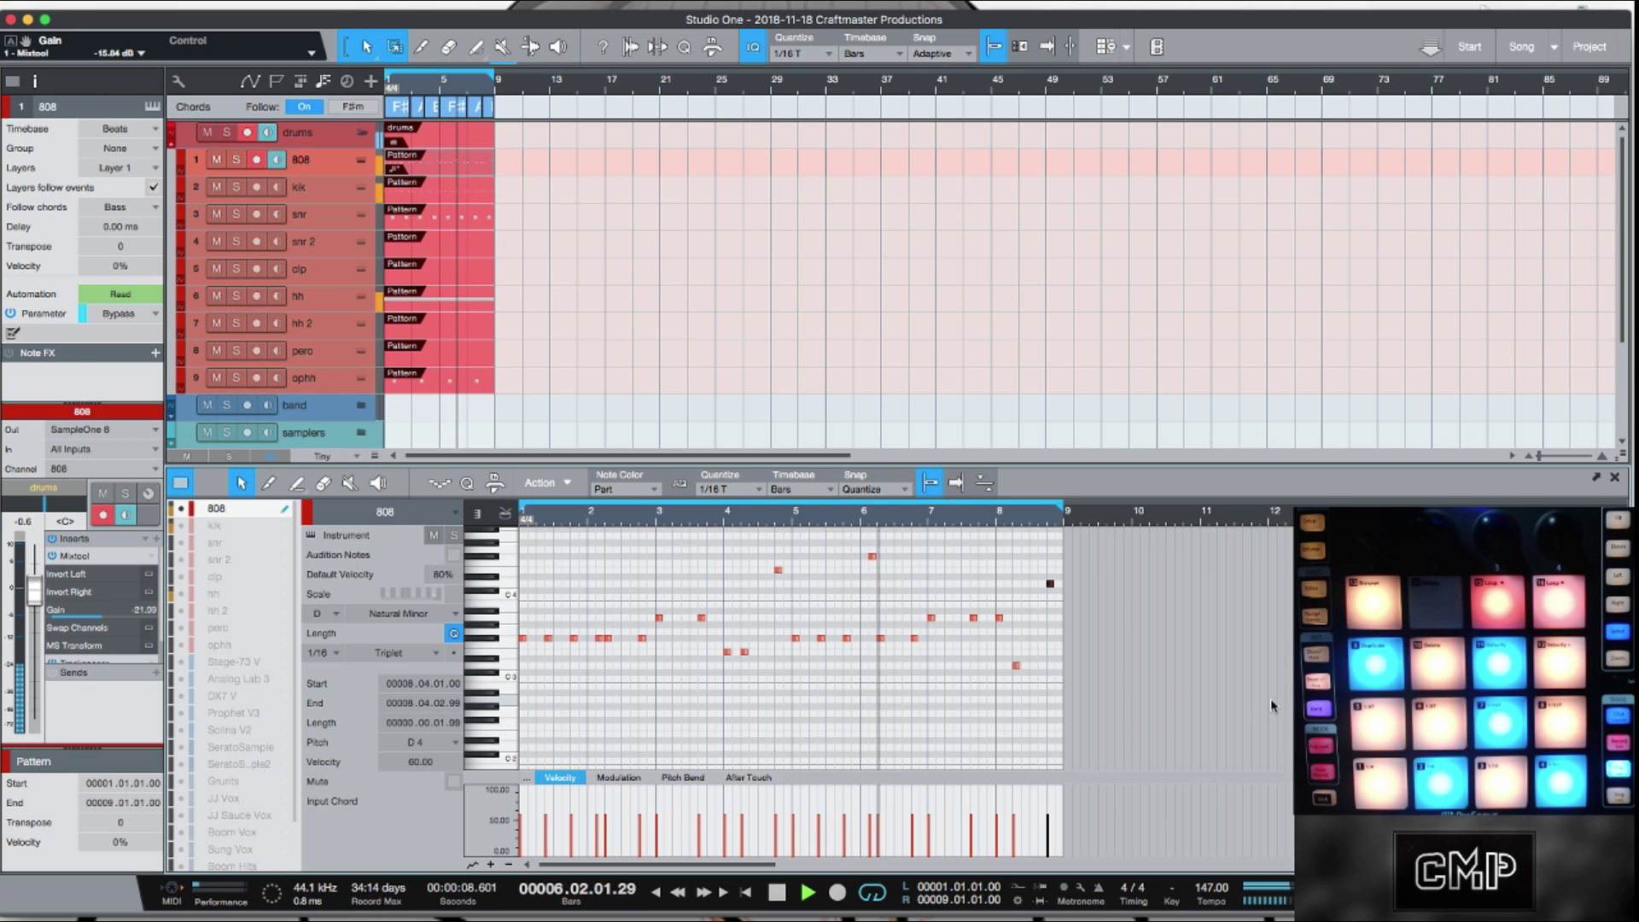
# - Program the snr 2 pattern at 1/8 resolution with hits on steps 2, 10, 16, 18 and 24, giving step 16 a repeat value of 4
pyautogui.click(406, 246)
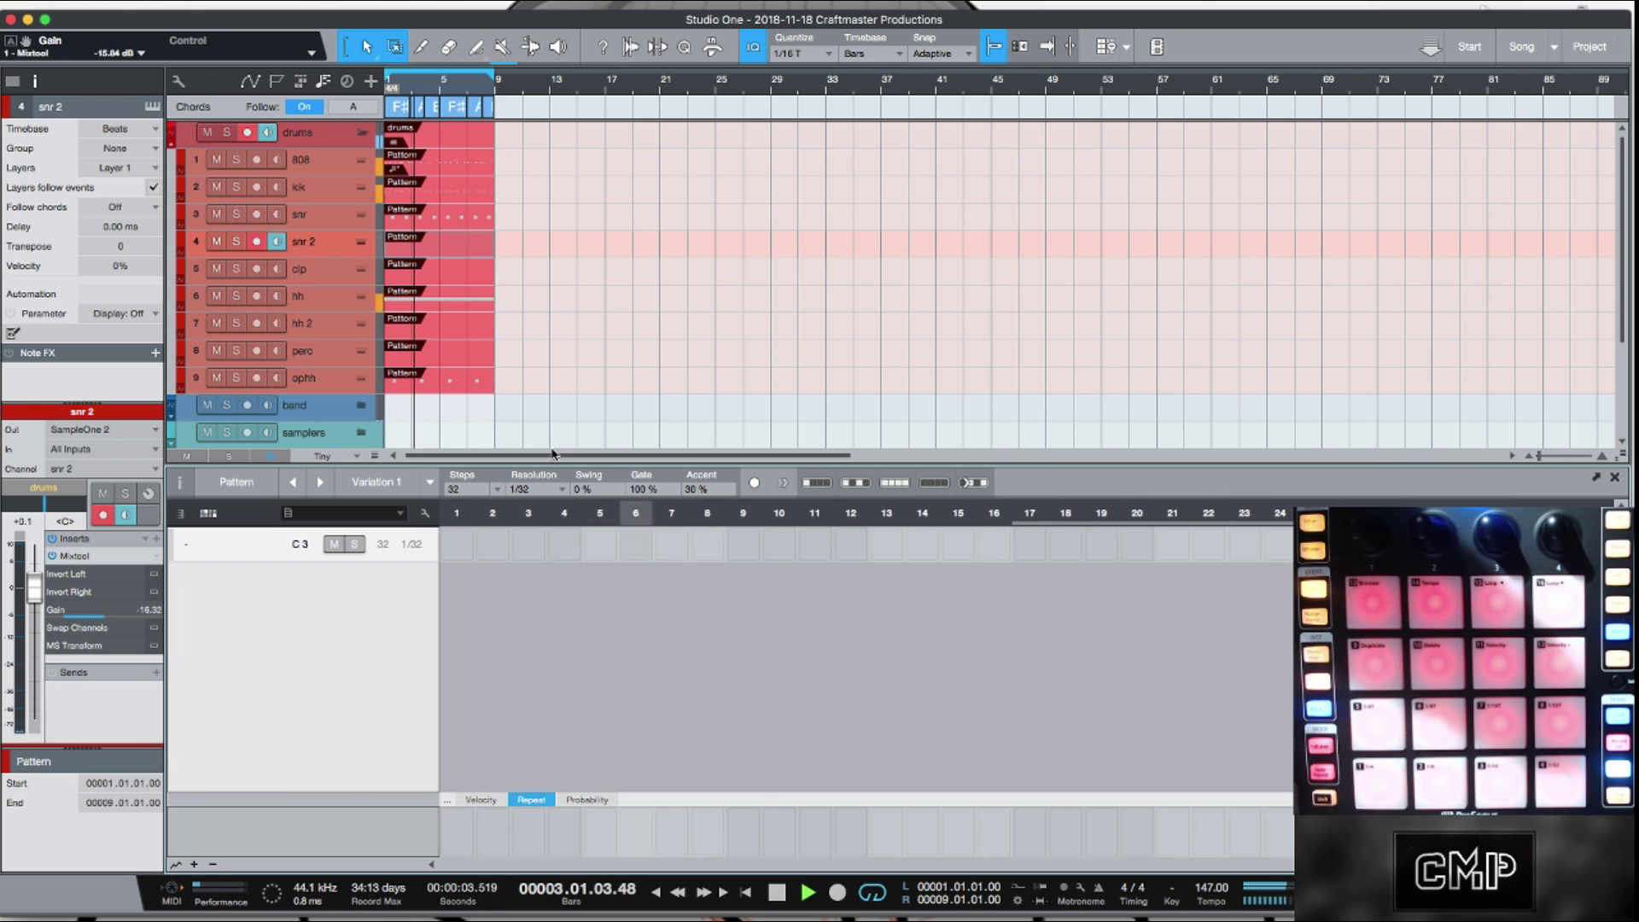
pyautogui.click(554, 489)
pyautogui.click(587, 516)
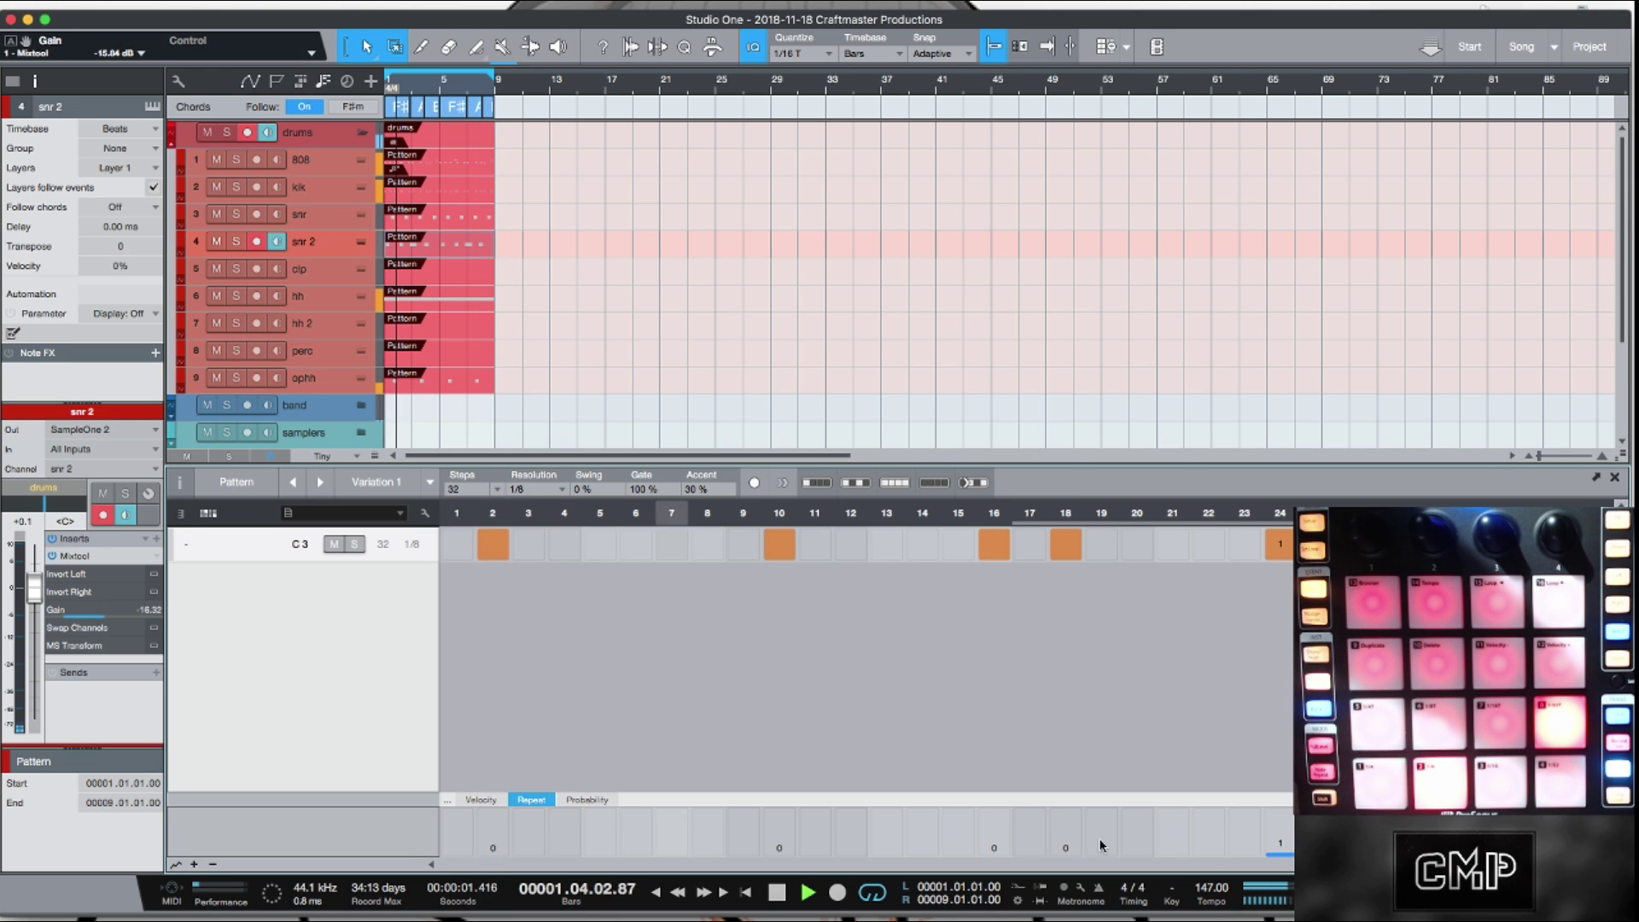
pyautogui.moveTo(1008, 844); pyautogui.dragTo(1005, 830)
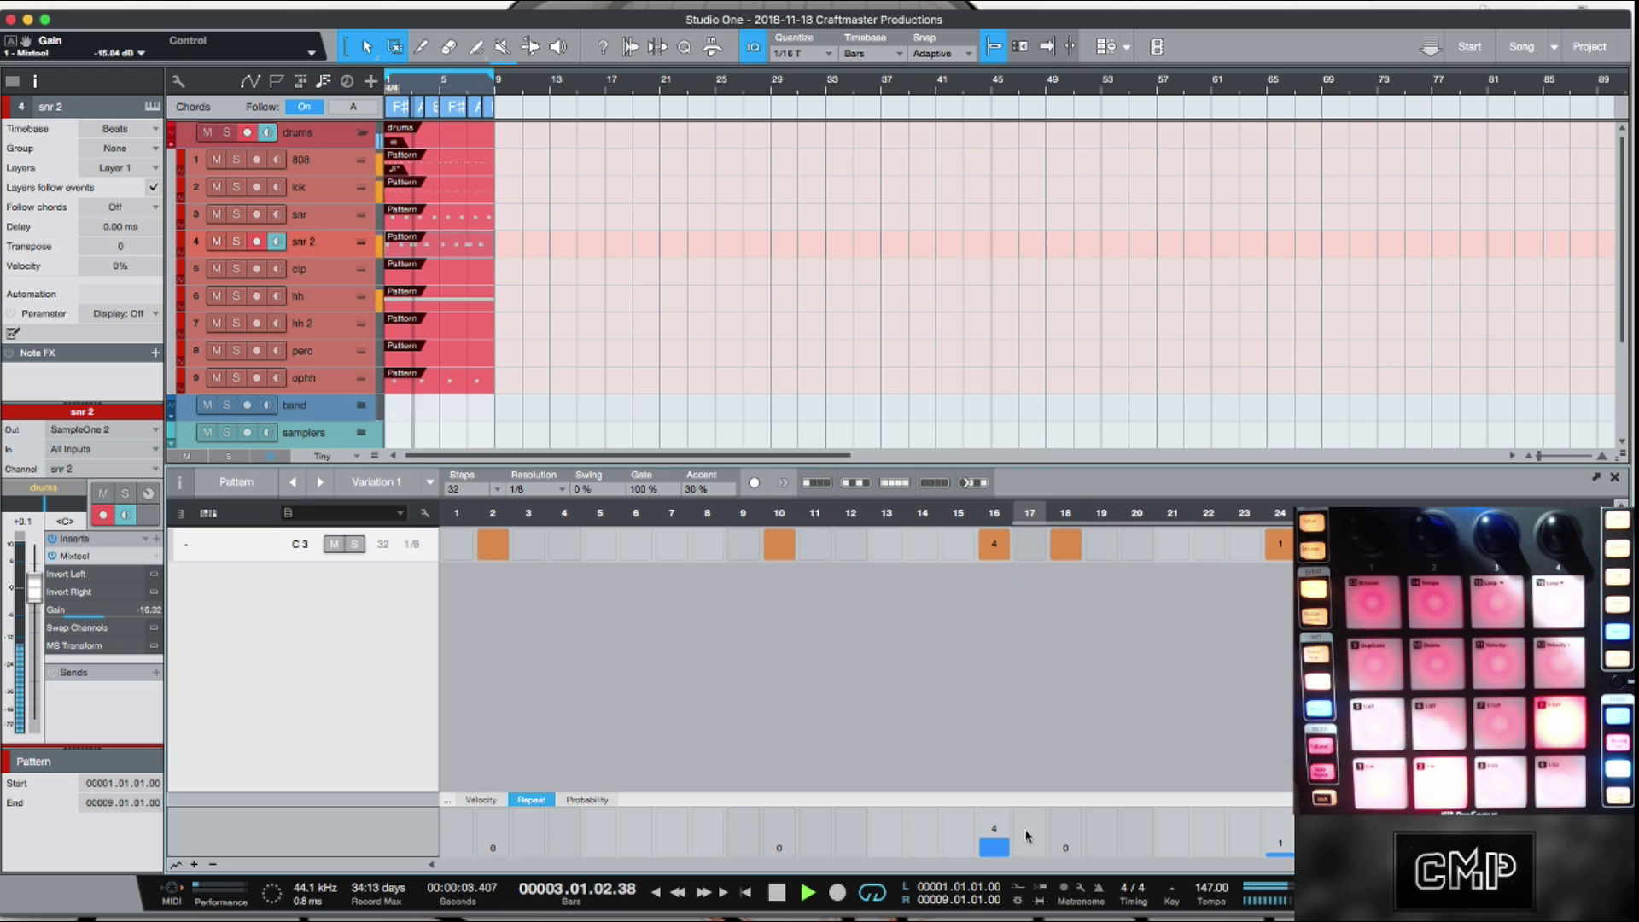